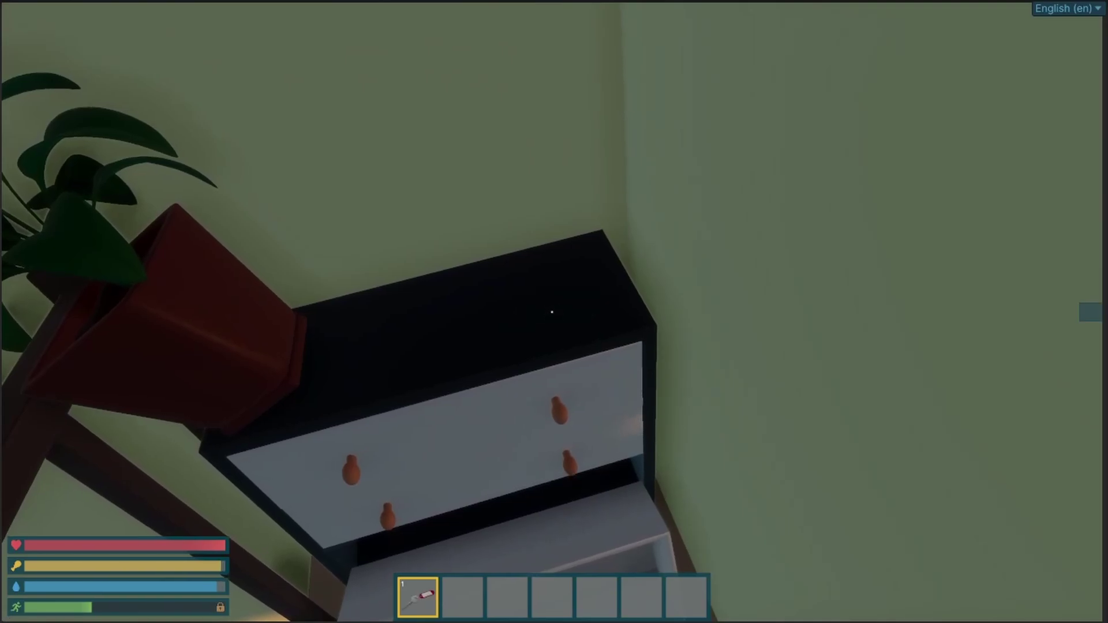
pyautogui.press('Tab')
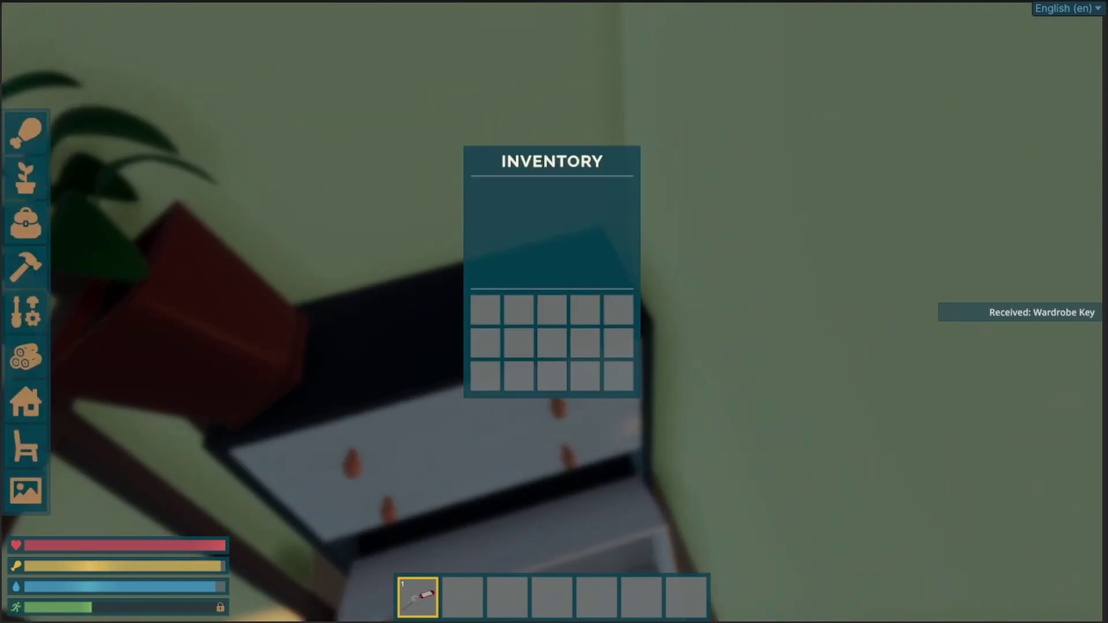
pyautogui.moveTo(426, 598)
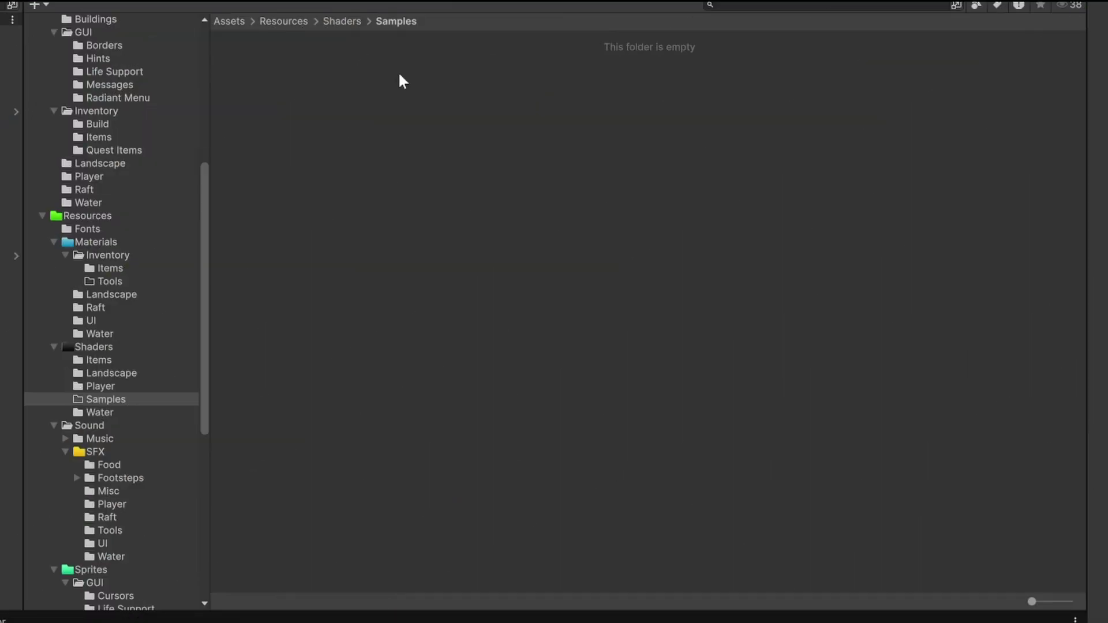
# Create an HDRP Lit Shader Graph named "glow" in the Shaders/Samples folder.
pyautogui.rightClick(403, 81)
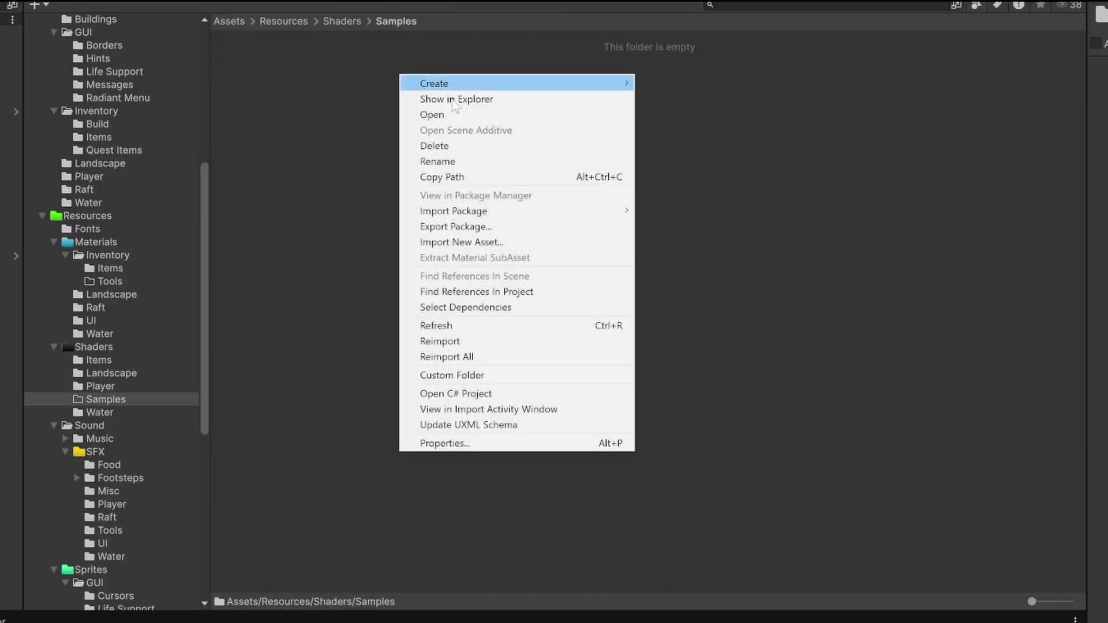
pyautogui.moveTo(606, 83)
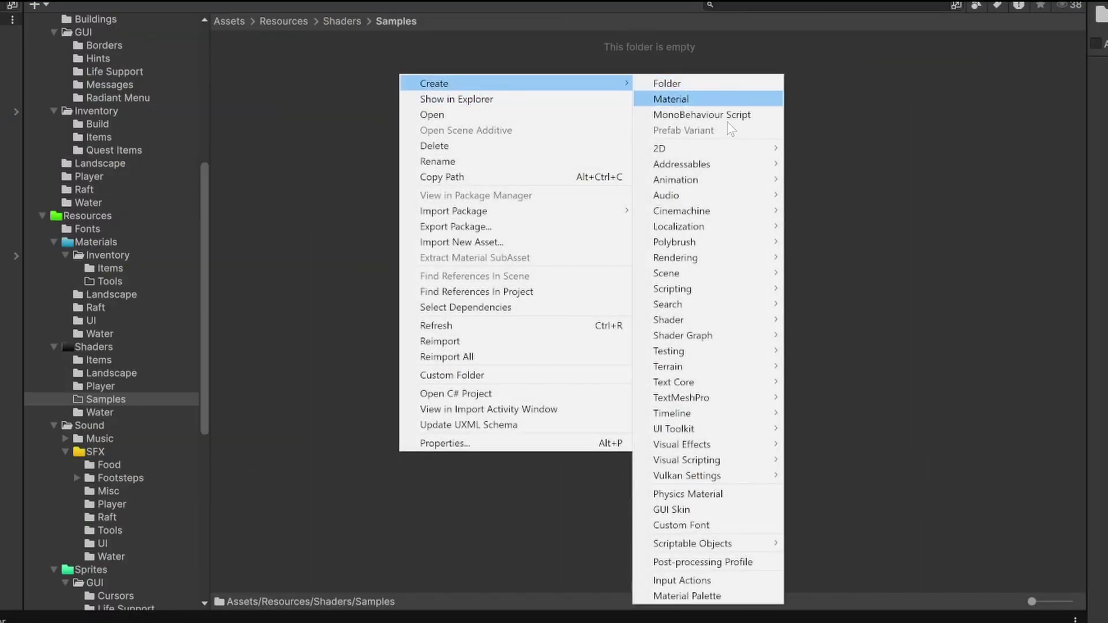
pyautogui.moveTo(714, 337)
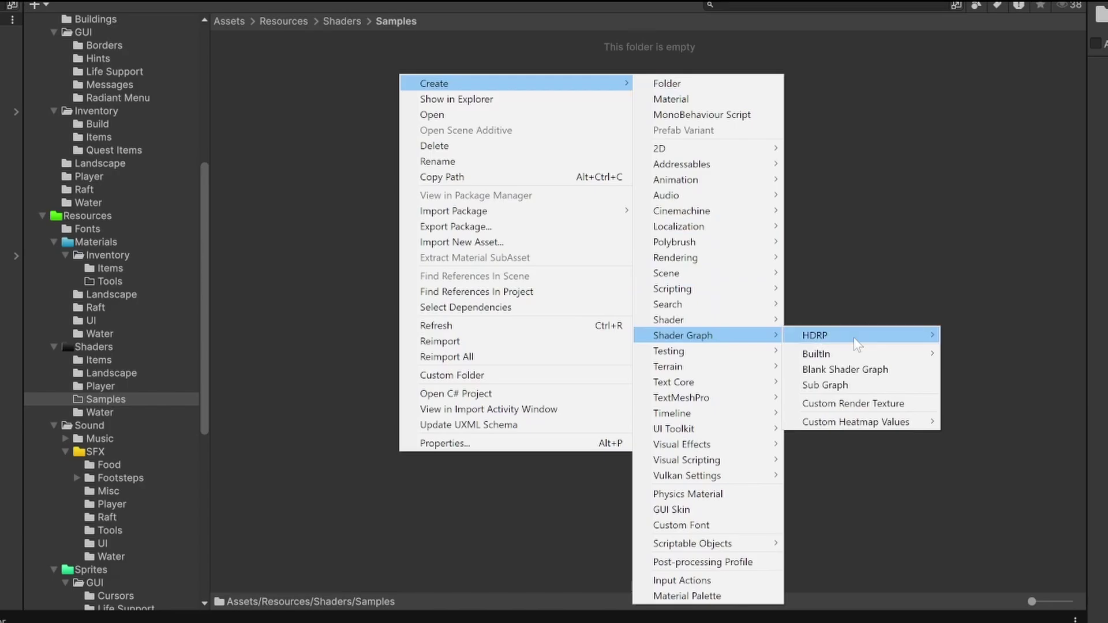
pyautogui.moveTo(869, 335)
pyautogui.click(1016, 340)
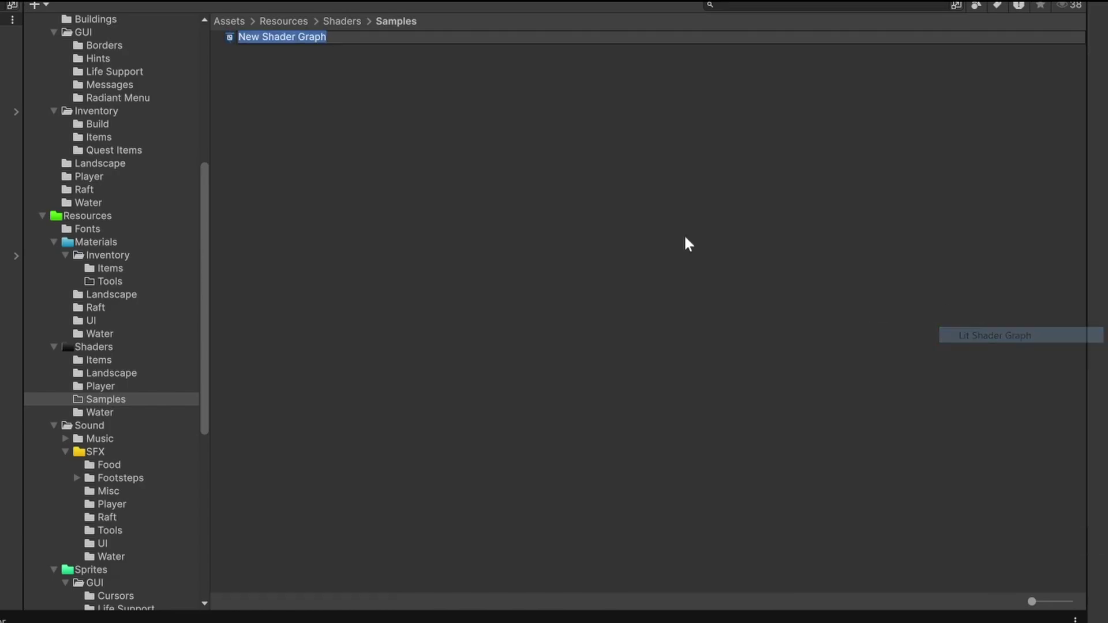
pyautogui.write('glow')
pyautogui.press('Return')
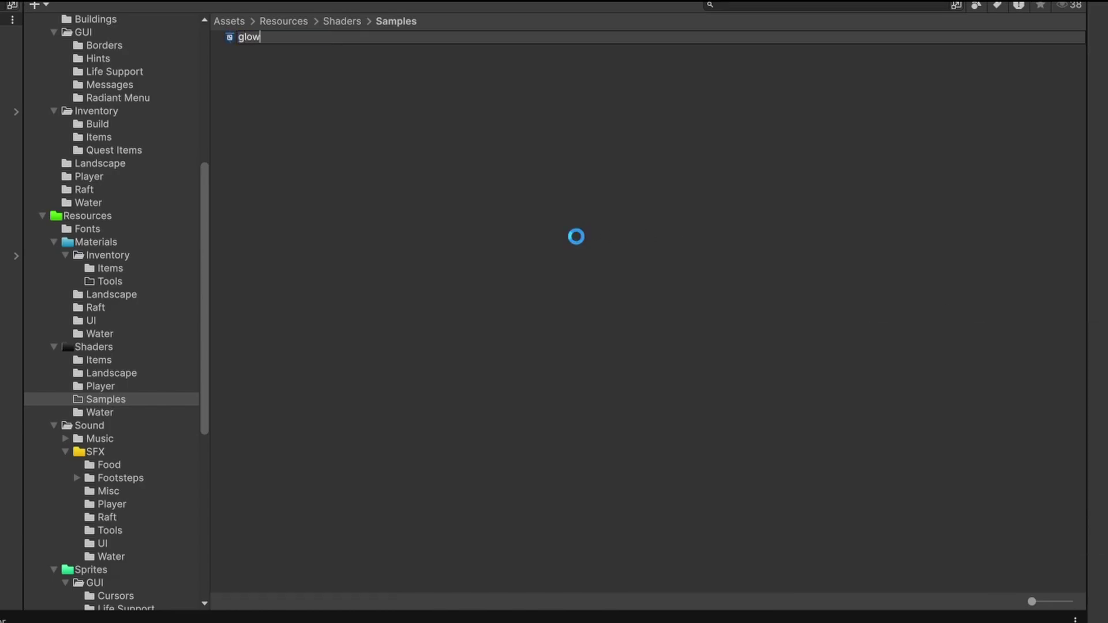
# Create a material from the glow shader graph, name it "glow material", and apply it to the key.
pyautogui.rightClick(262, 35)
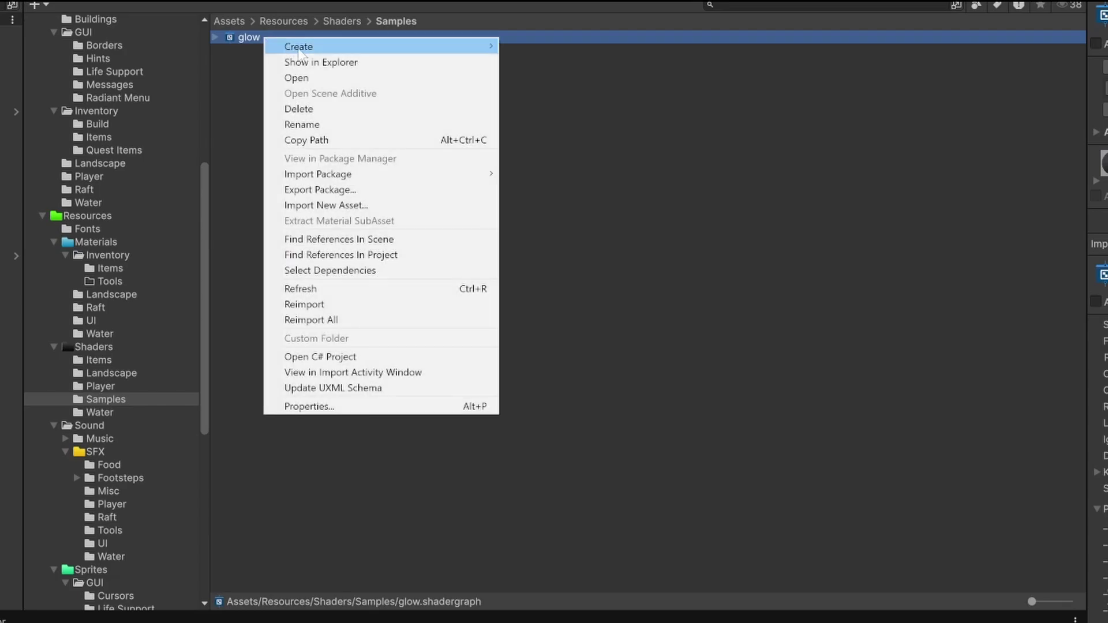
pyautogui.moveTo(376, 46)
pyautogui.click(598, 66)
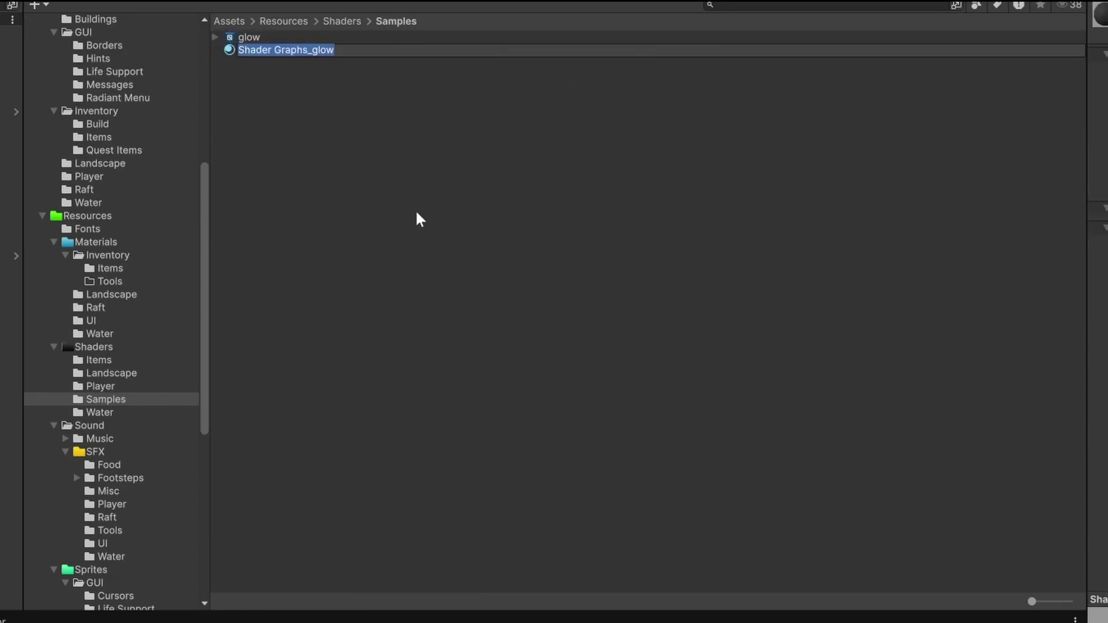
pyautogui.write('glow material')
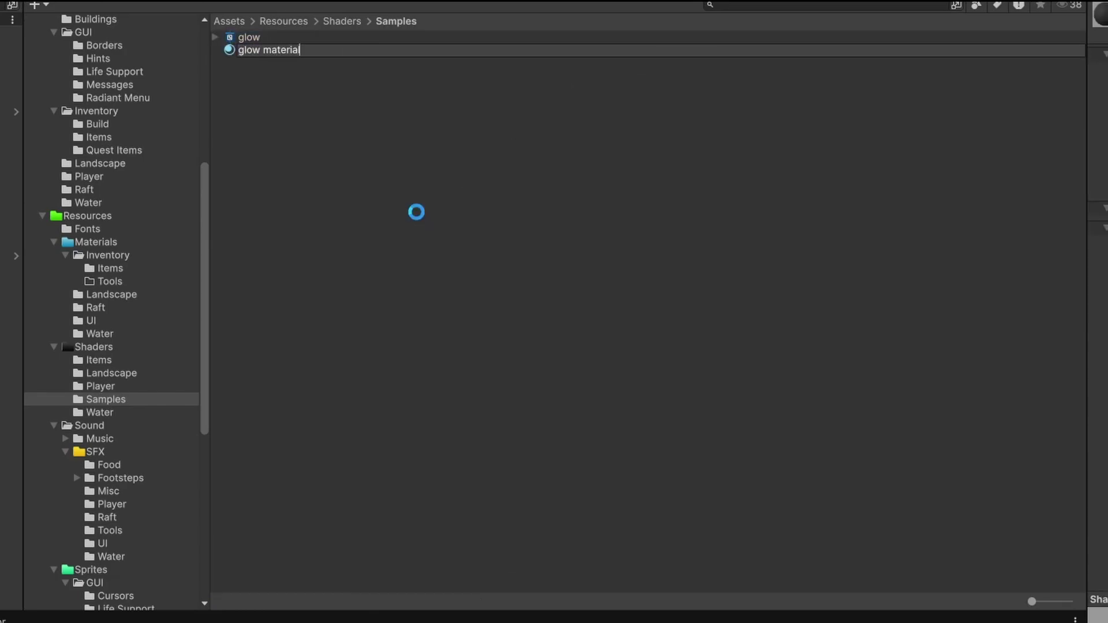
pyautogui.press('Return')
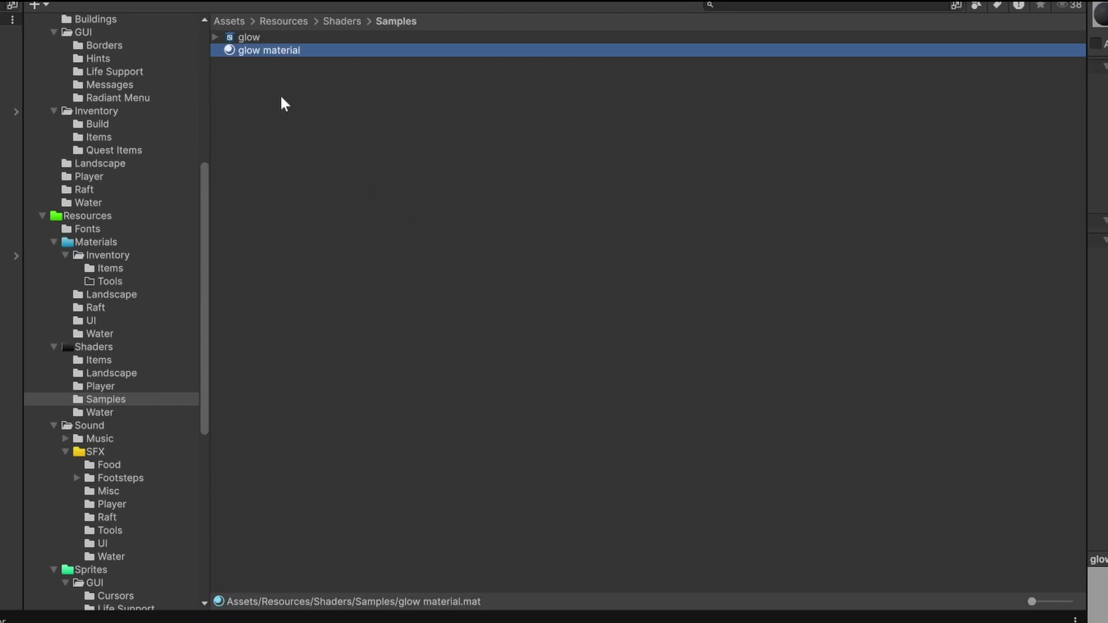
pyautogui.moveTo(429, 45); pyautogui.dragTo(104, 306)
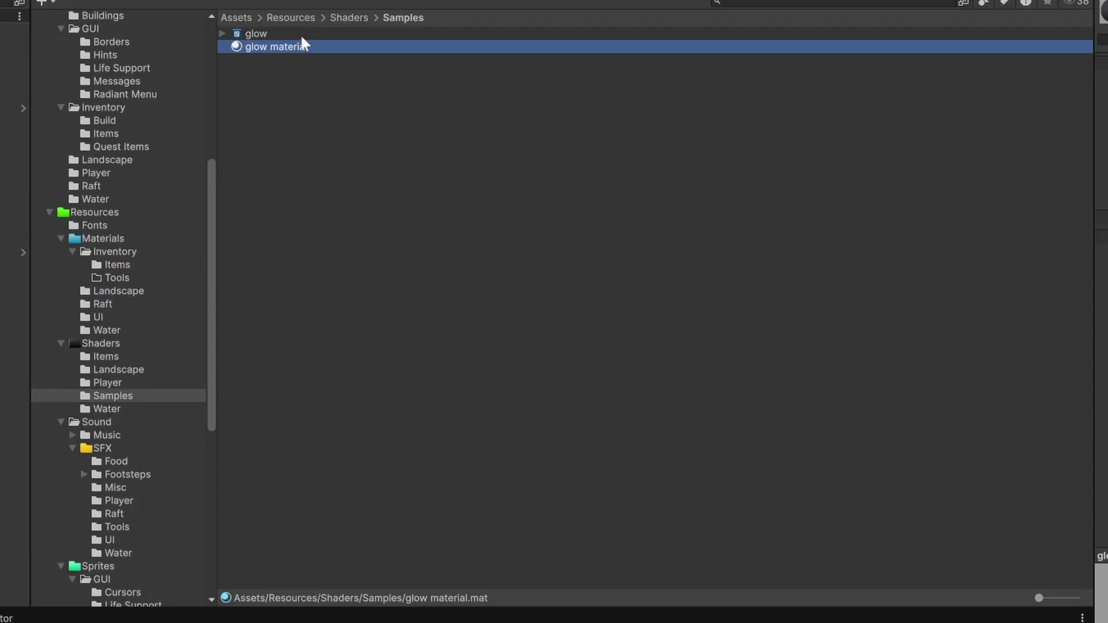
# Open the glow shader graph and add a Texture 2D property named "Main Texture".
pyautogui.doubleClick(300, 34)
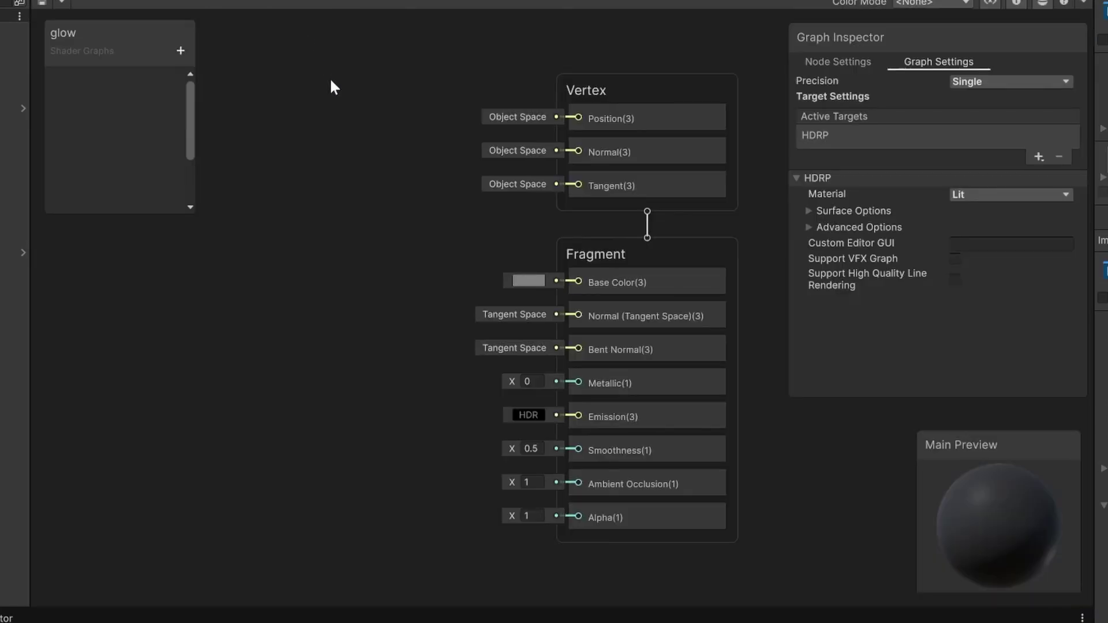
pyautogui.click(188, 51)
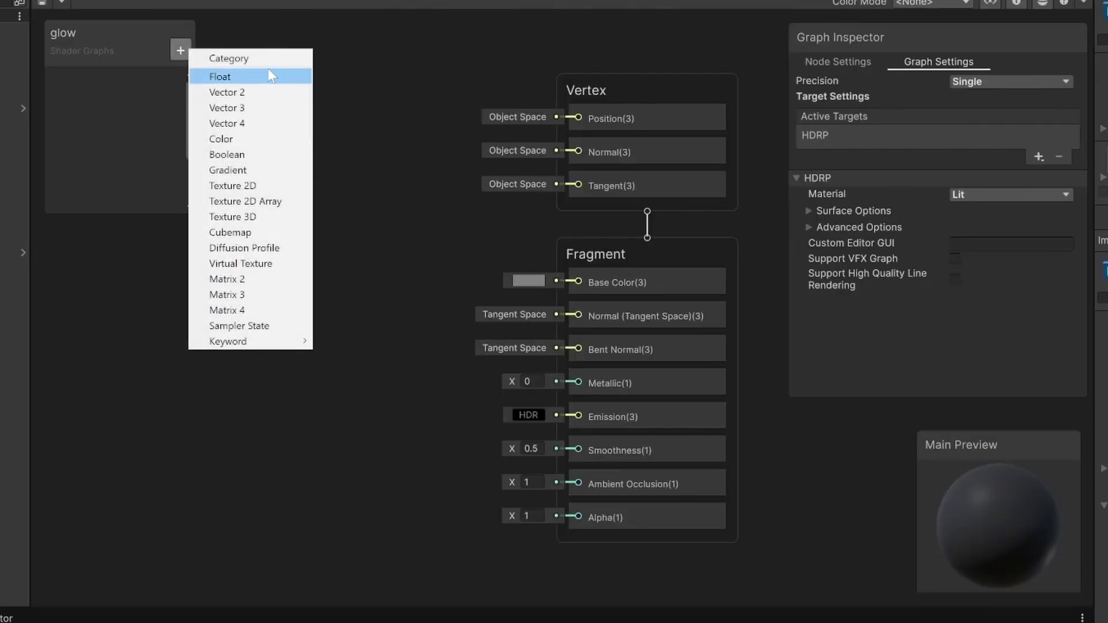
pyautogui.click(255, 185)
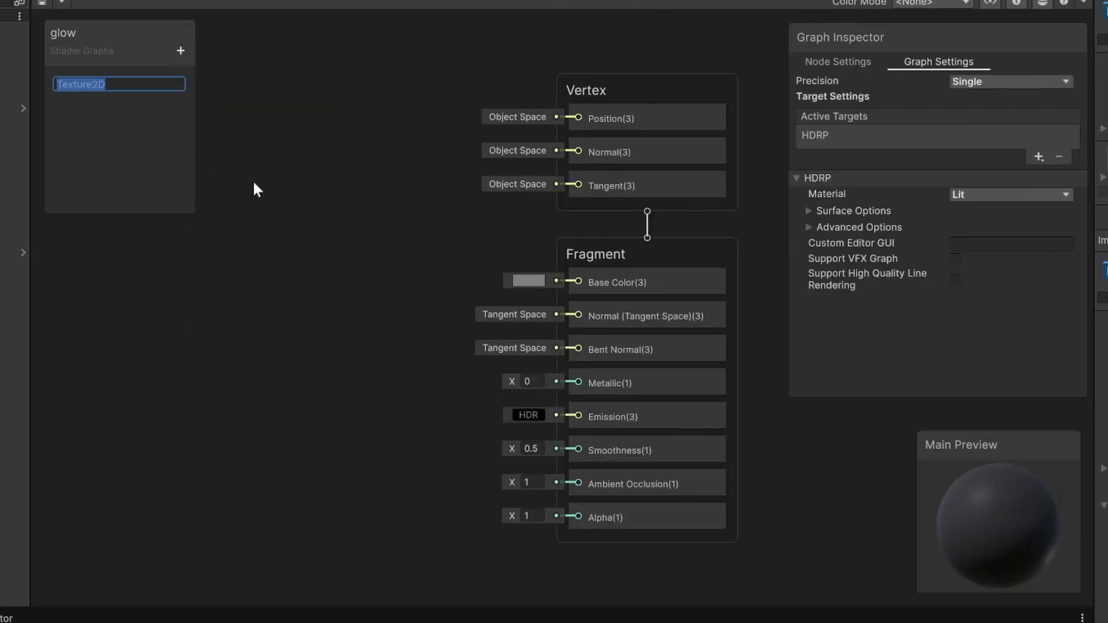
pyautogui.write('Main Texture')
pyautogui.press('Return')
# Place the Main Texture property in the graph and feed it into a new Sample Texture 2D node, spacing both nodes clear of the master stack.
pyautogui.moveTo(97, 80); pyautogui.dragTo(81, 324)
pyautogui.click(205, 346)
pyautogui.press('space')
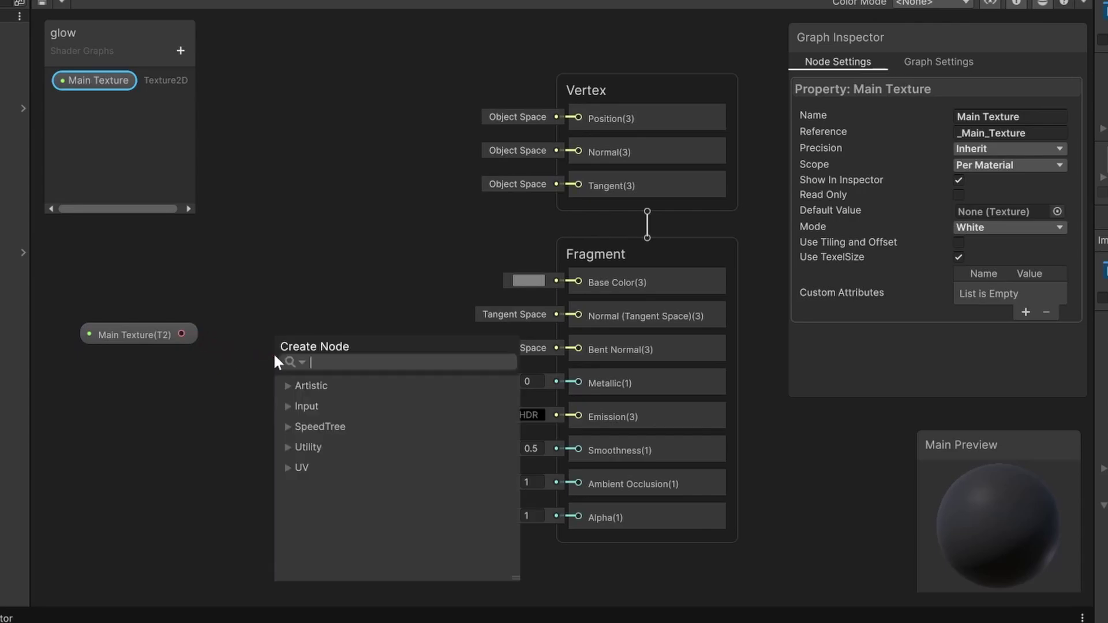
pyautogui.write('text')
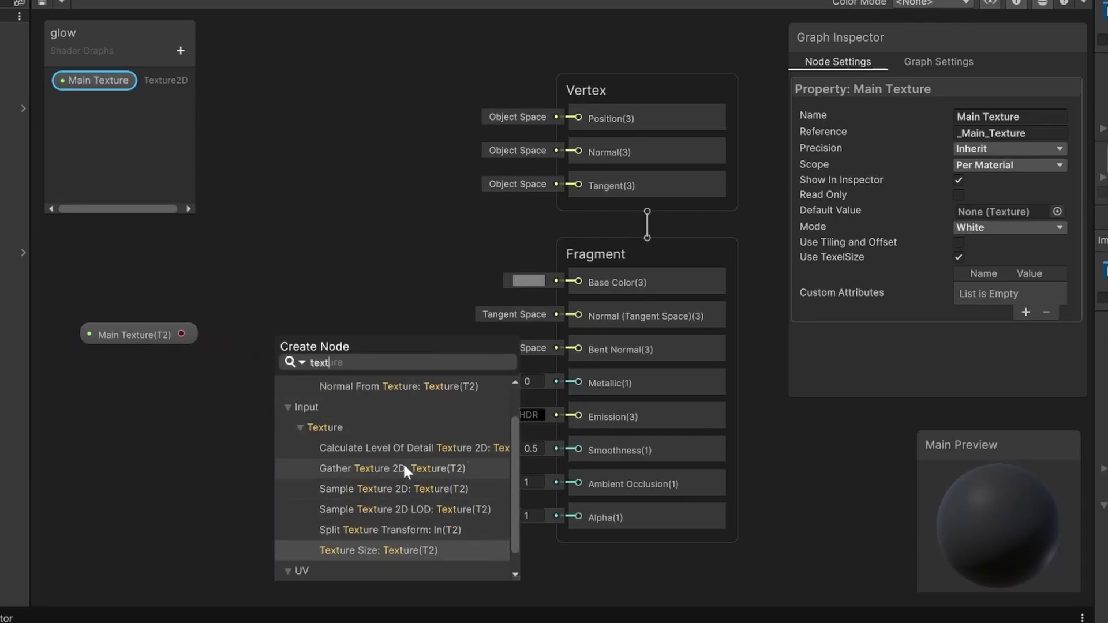
pyautogui.scroll(2, 389, 486)
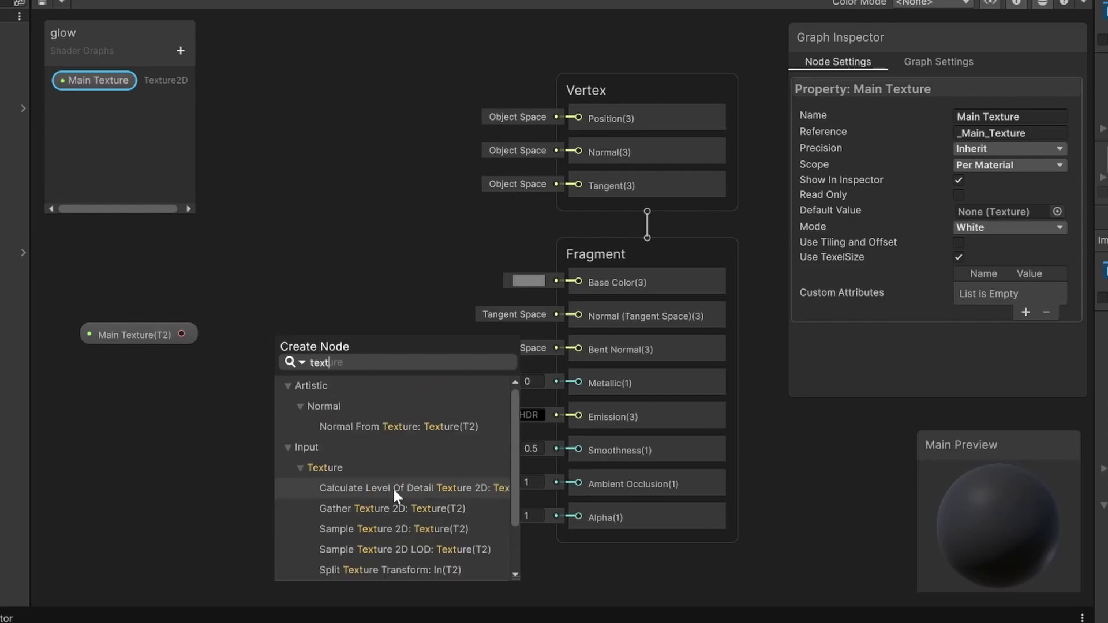
pyautogui.scroll(-2, 392, 487)
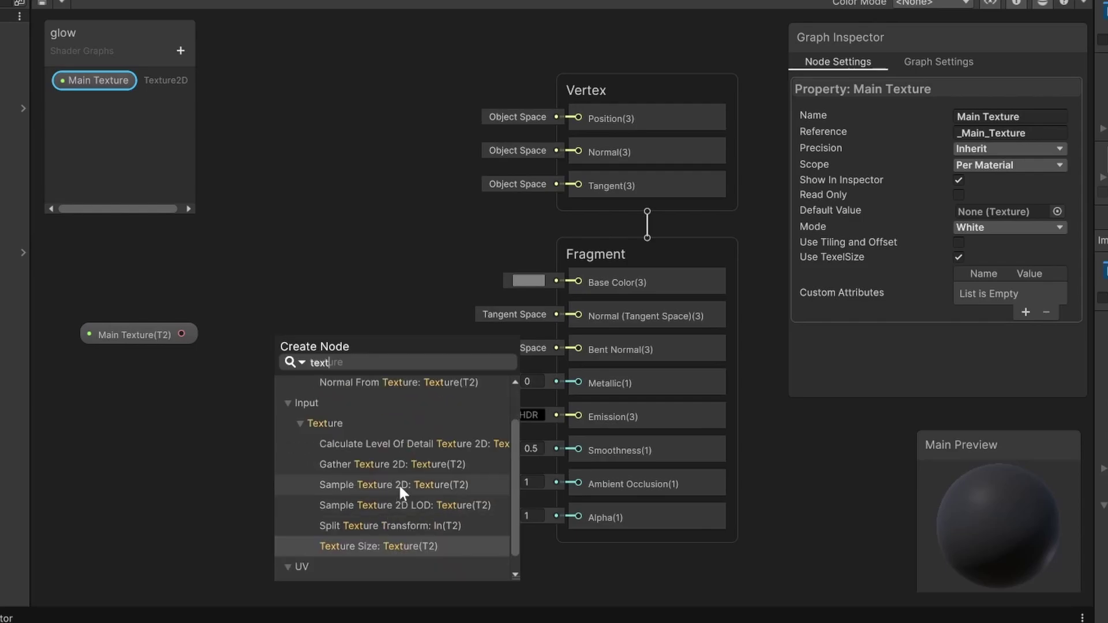
pyautogui.doubleClick(399, 484)
pyautogui.click(345, 335)
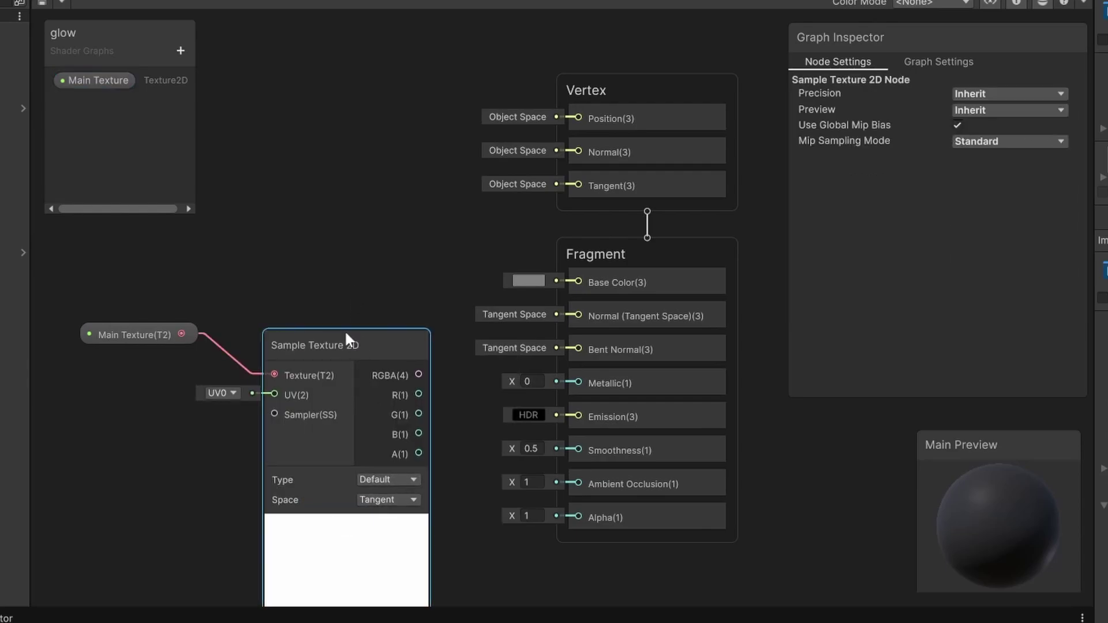
pyautogui.moveTo(345, 335); pyautogui.dragTo(306, 309)
pyautogui.moveTo(123, 335); pyautogui.dragTo(79, 284)
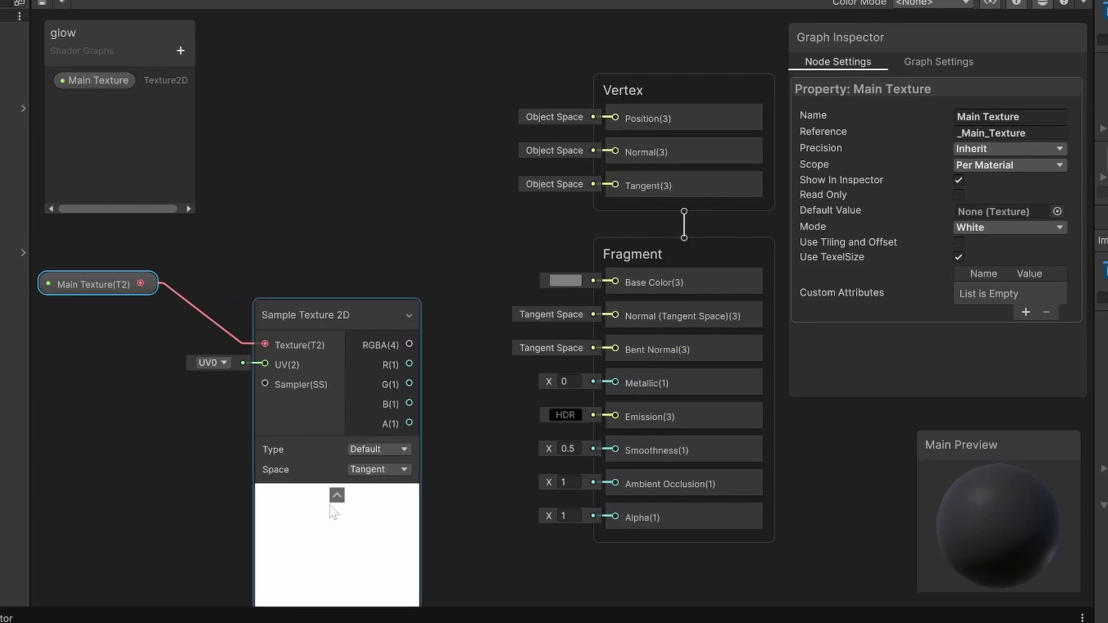
# Connect the Sample Texture 2D node's RGBA output to Base Color and A to Alpha, then collapse the node's preview.
pyautogui.moveTo(410, 344); pyautogui.dragTo(614, 281)
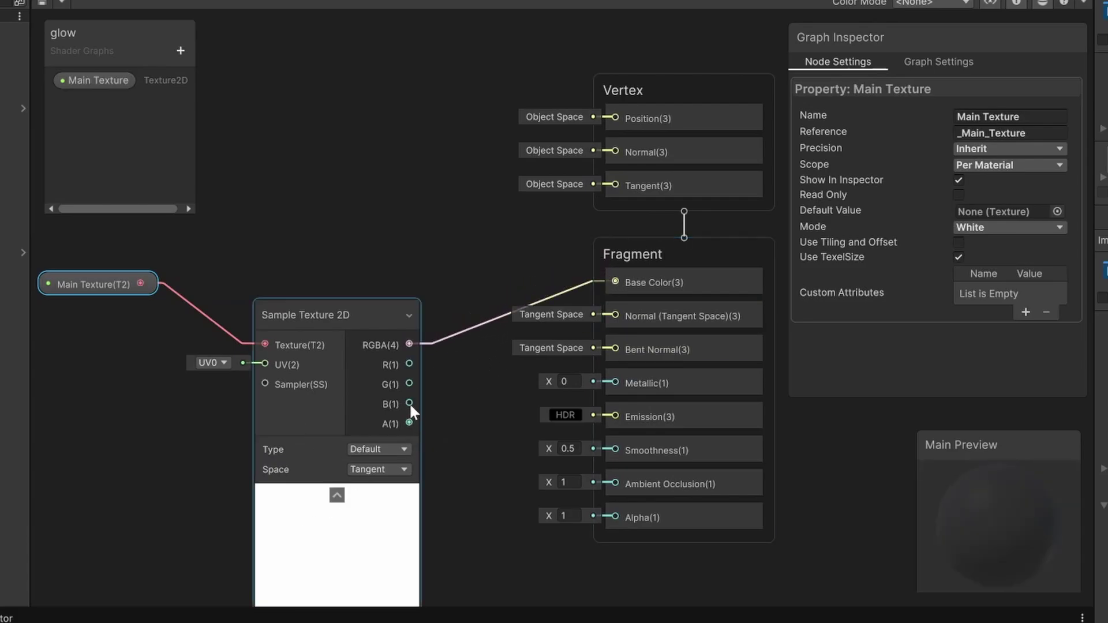
pyautogui.moveTo(413, 423); pyautogui.dragTo(612, 517)
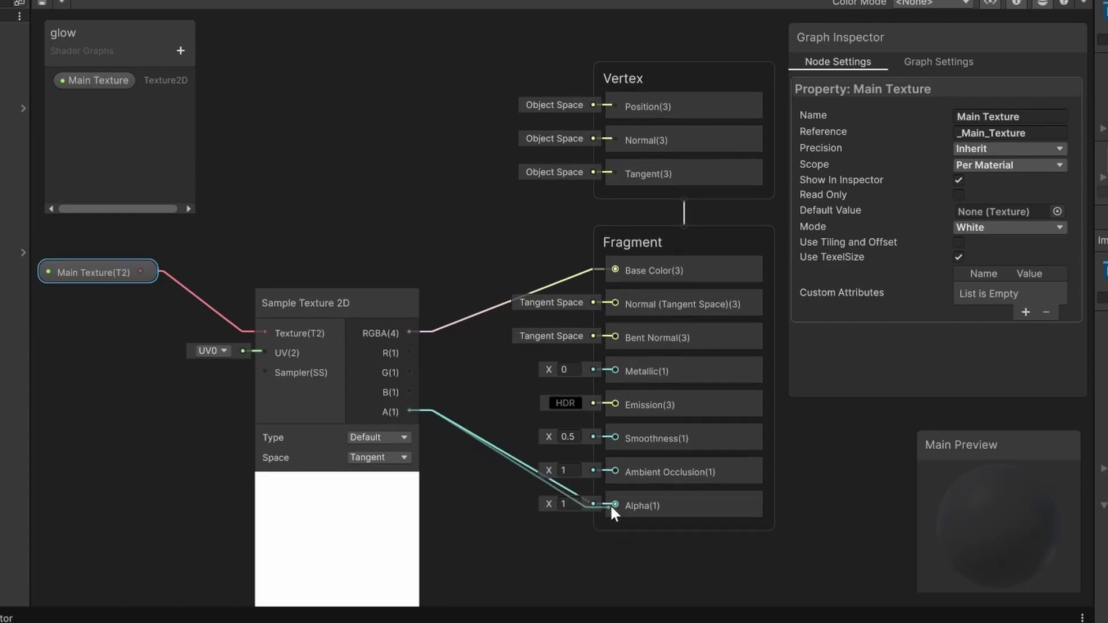
pyautogui.scroll(-3, 288, 413)
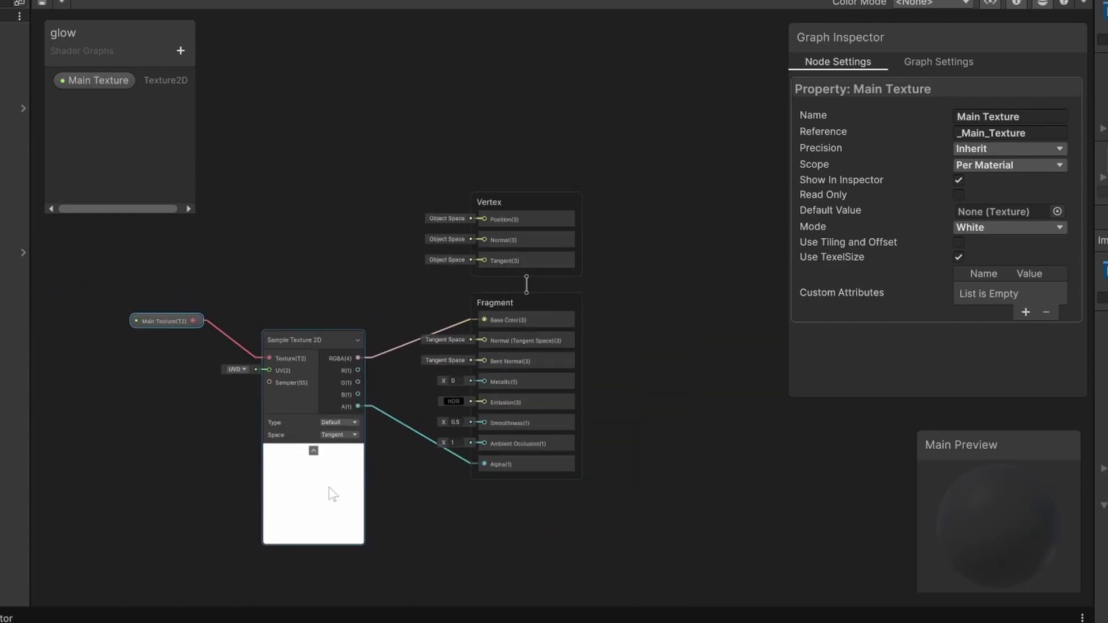
pyautogui.click(312, 448)
pyautogui.moveTo(315, 350); pyautogui.dragTo(261, 322)
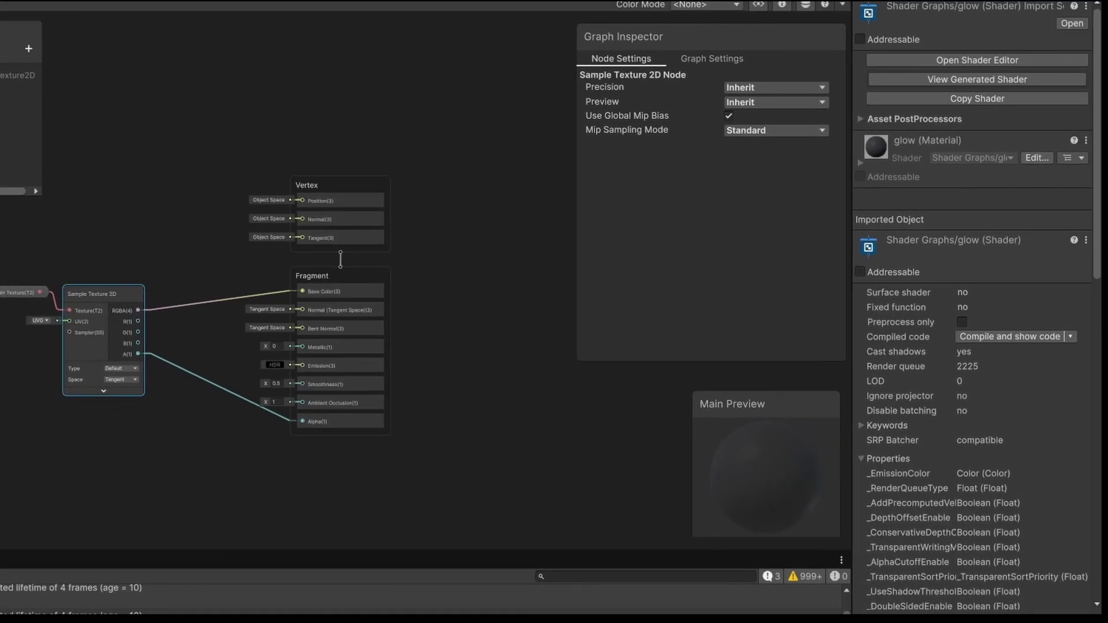
# Select the key in the scene and check which material its Mesh Renderer uses.
pyautogui.click(149, 1)
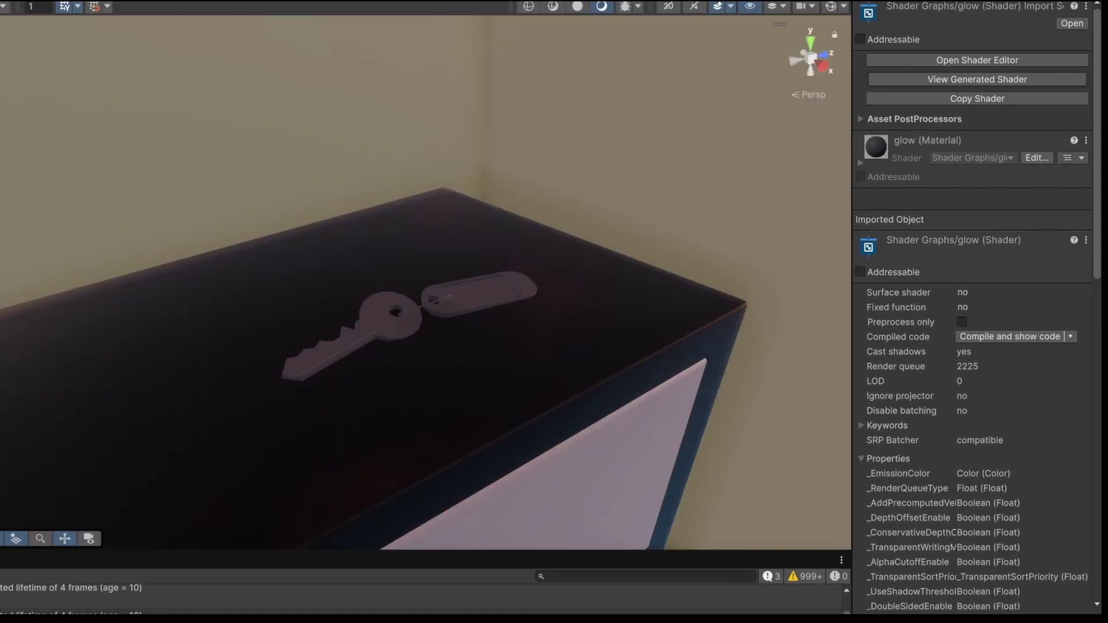
pyautogui.click(381, 326)
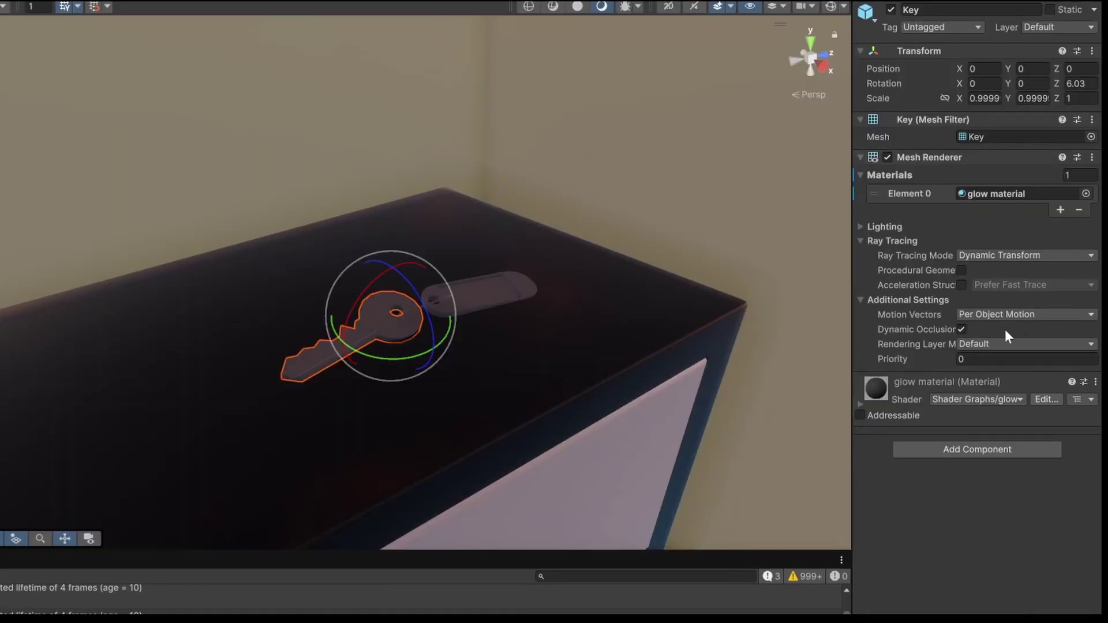
pyautogui.click(1085, 193)
pyautogui.click(1089, 184)
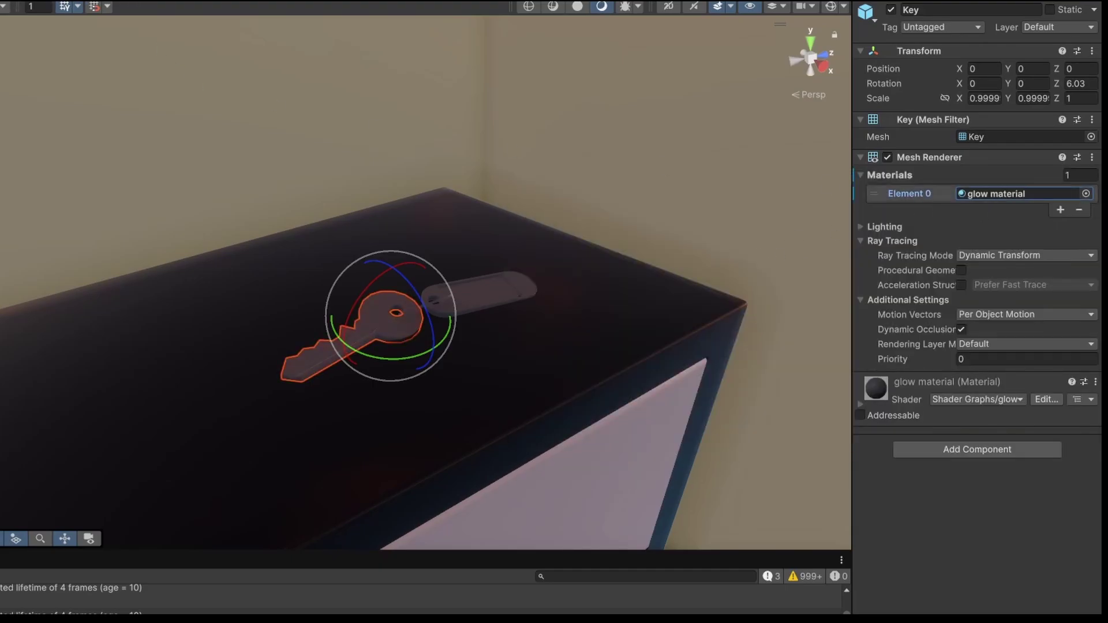
# Select the glow material asset in the Samples folder and save the glow shader graph.
pyautogui.click(17, 1)
pyautogui.click(125, 48)
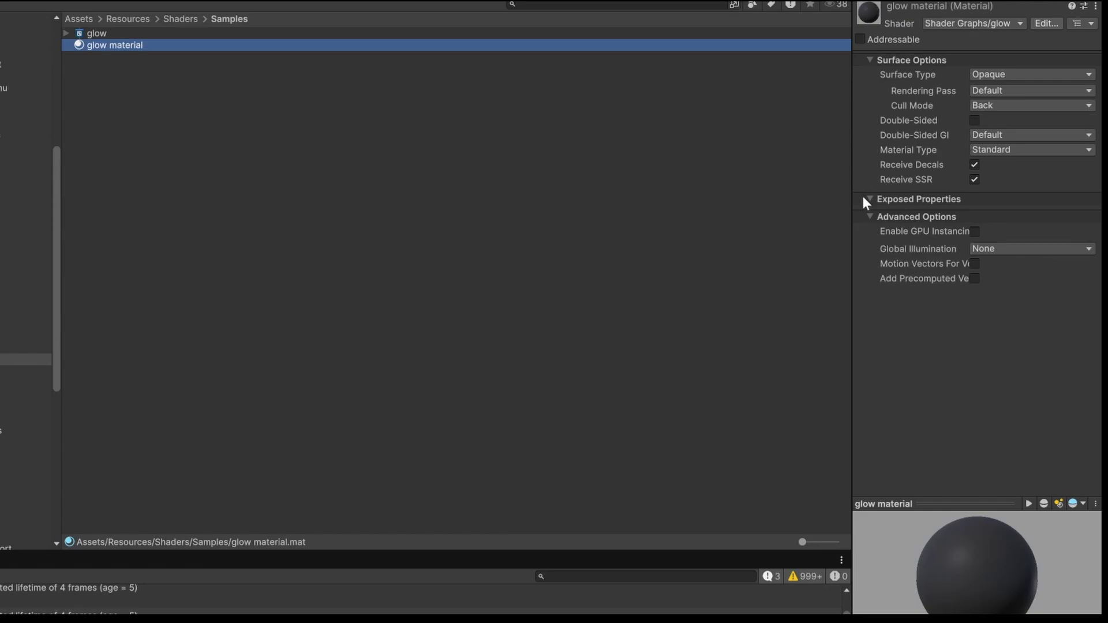
pyautogui.click(115, 1)
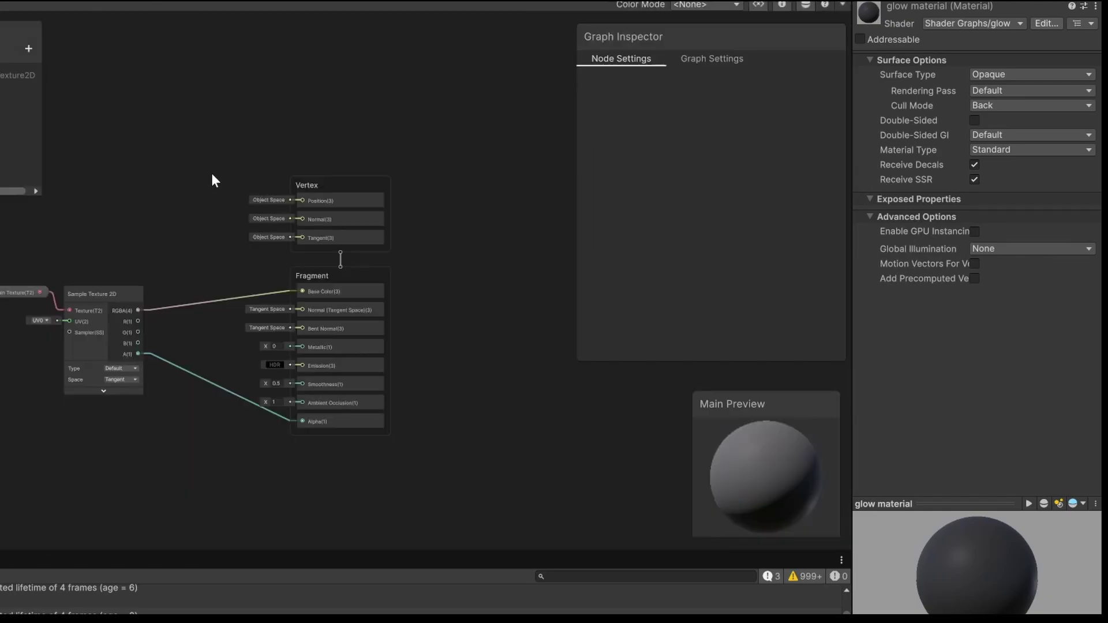
pyautogui.hotkey('ctrl', 's')
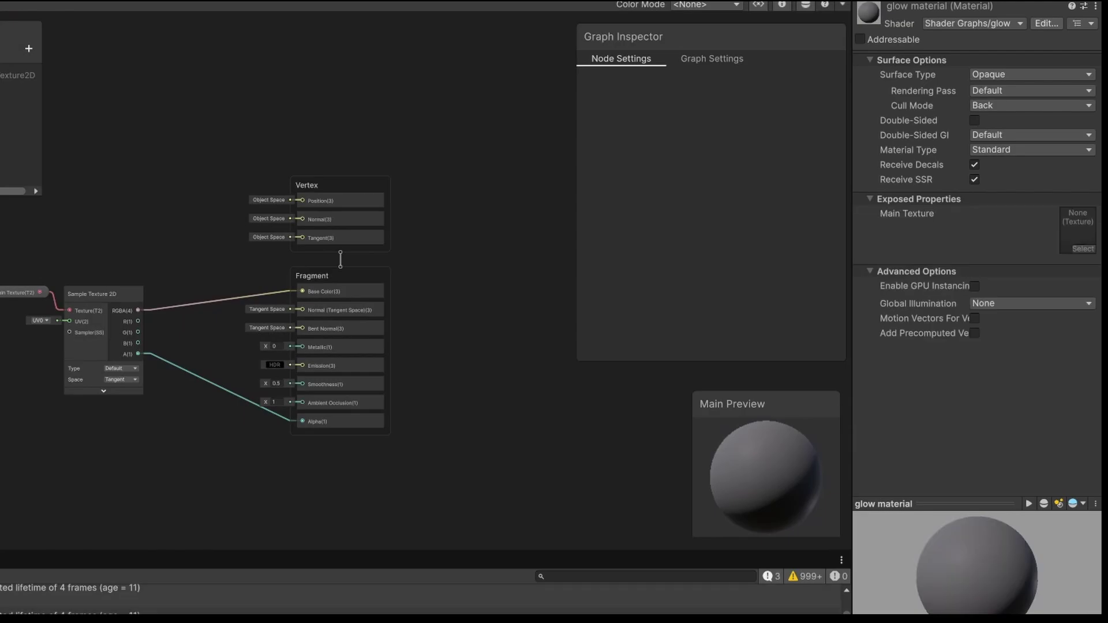
# Assign the gradient2 texture to the glow material's Main Texture property.
pyautogui.click(1083, 249)
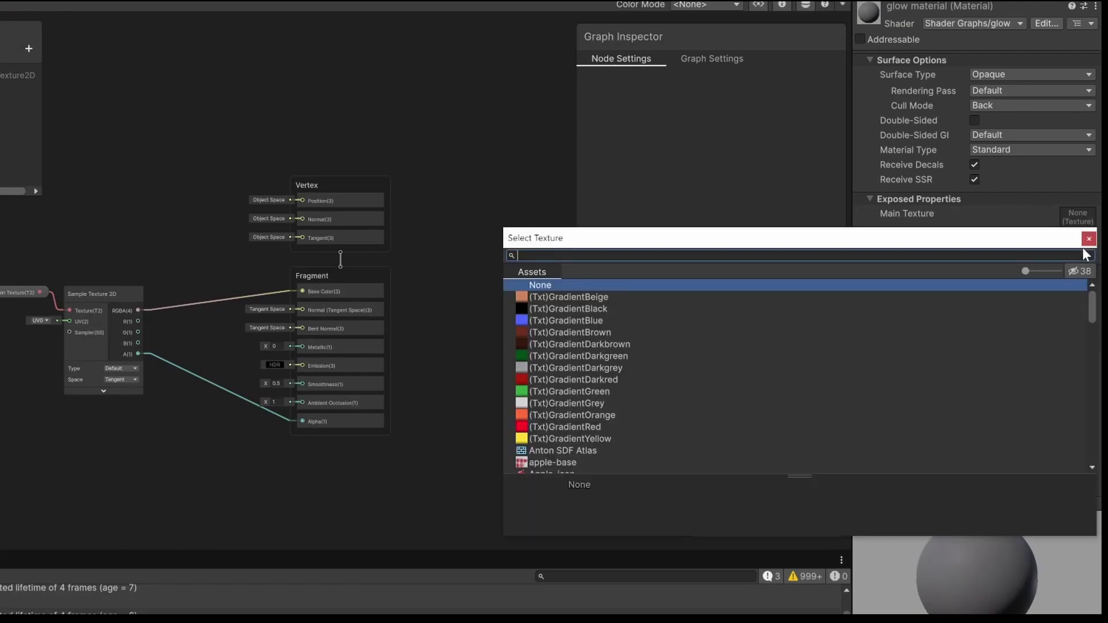
pyautogui.write('gra')
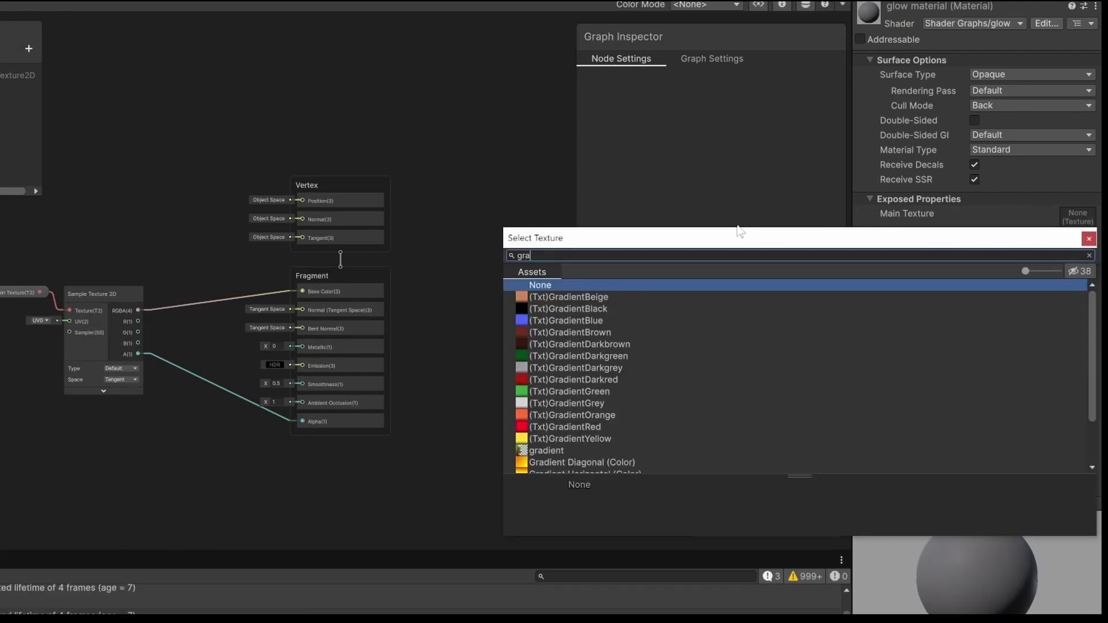
pyautogui.write('dient')
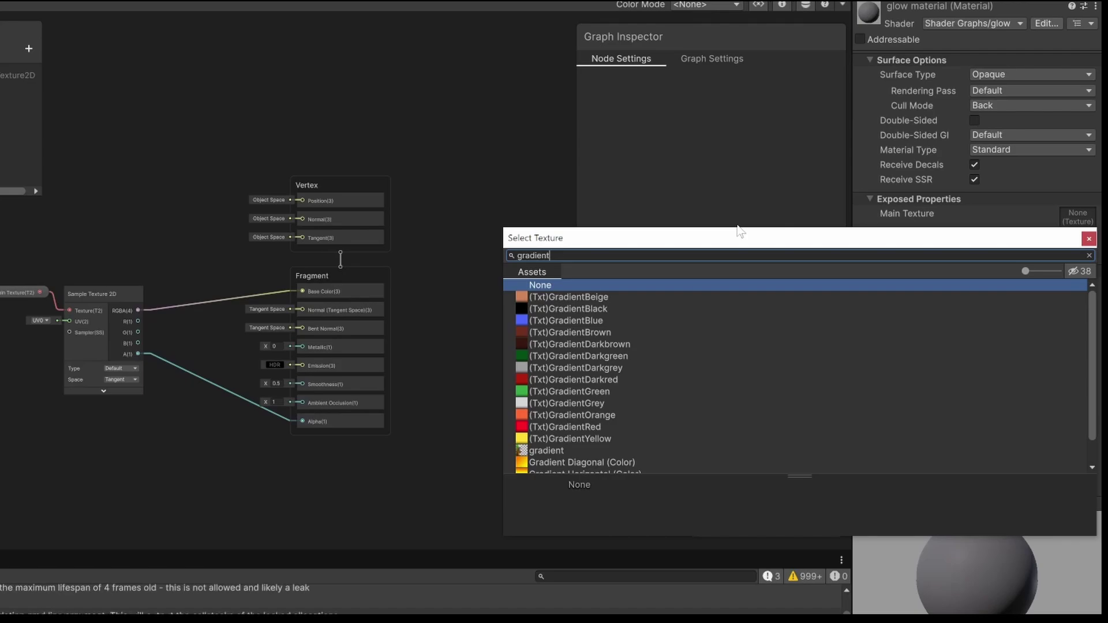
pyautogui.scroll(-2, 594, 358)
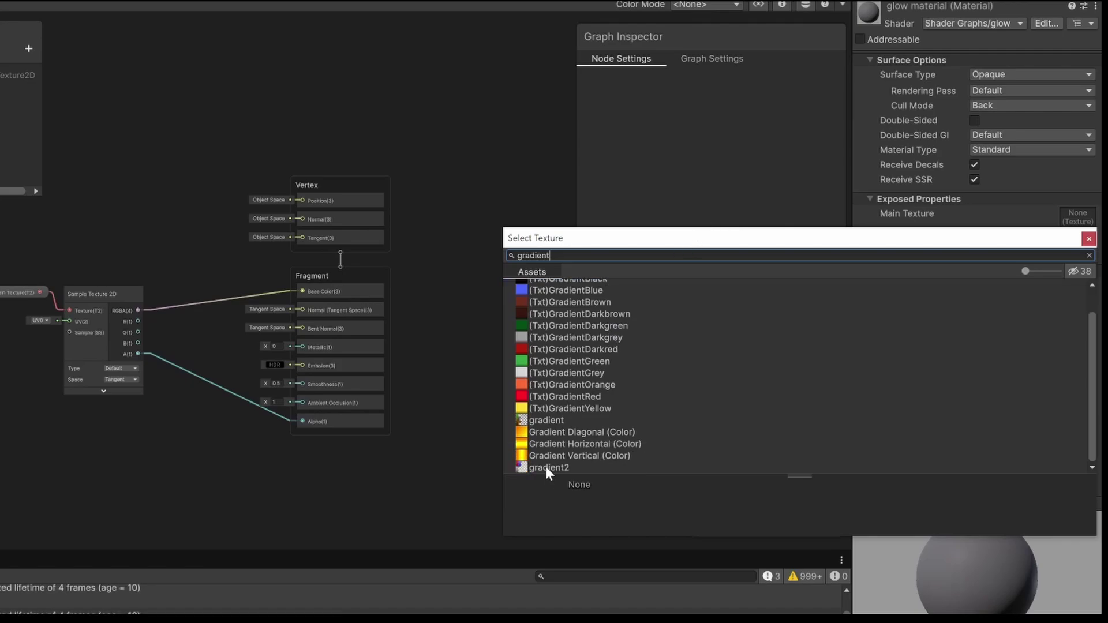
pyautogui.doubleClick(545, 466)
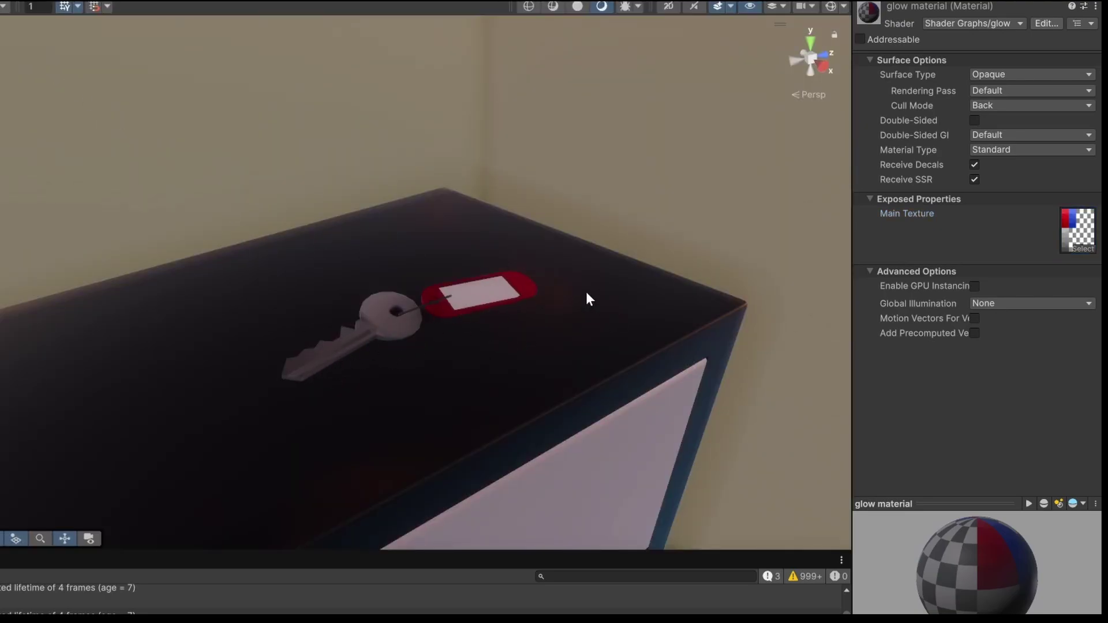
# Return to the glow shader graph and add a Color property named Glow Color.
pyautogui.click(88, 1)
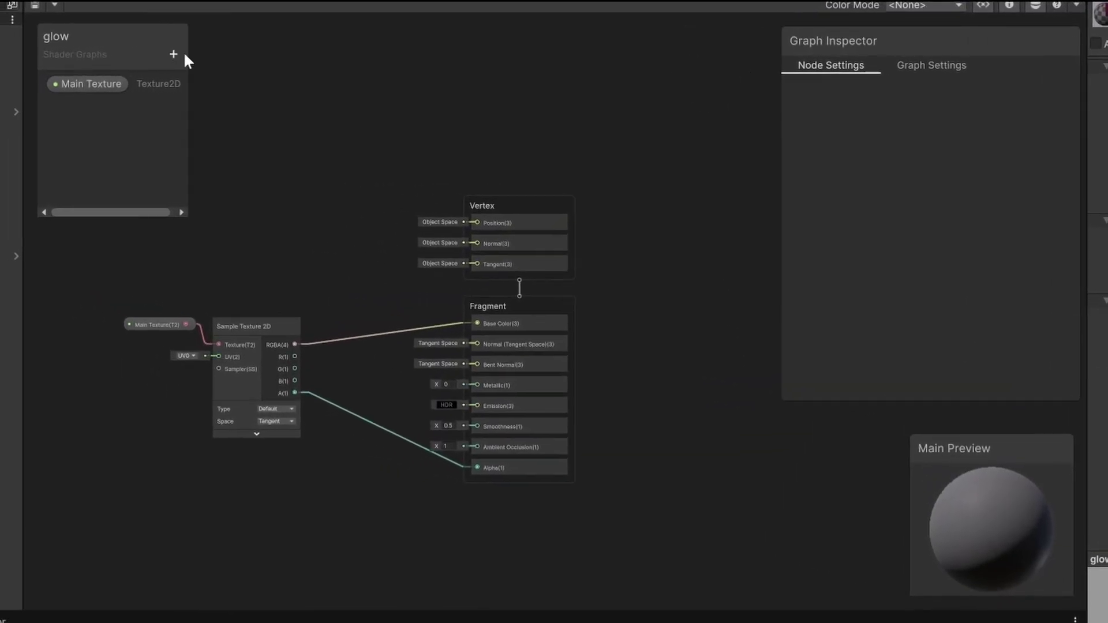
pyautogui.click(173, 54)
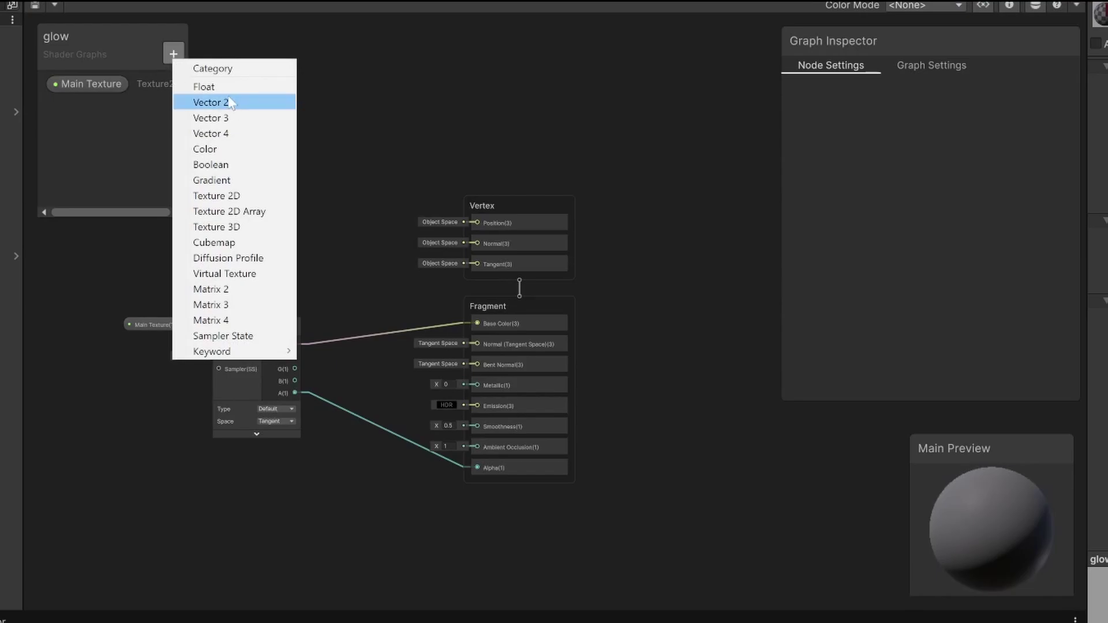
pyautogui.click(264, 149)
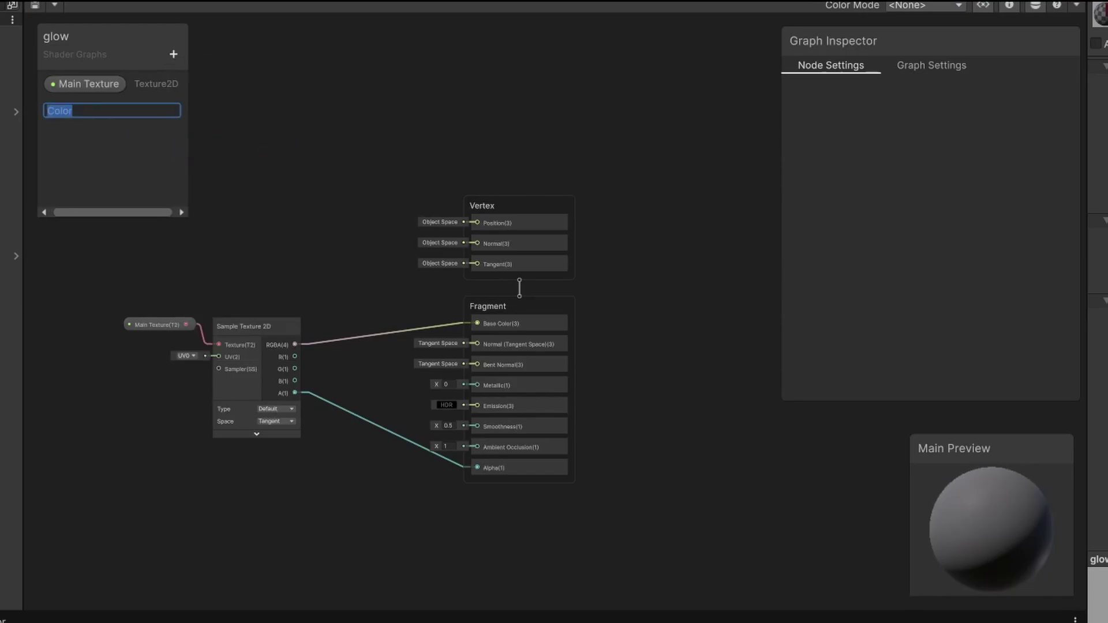
pyautogui.write('Glow Color')
pyautogui.press('Return')
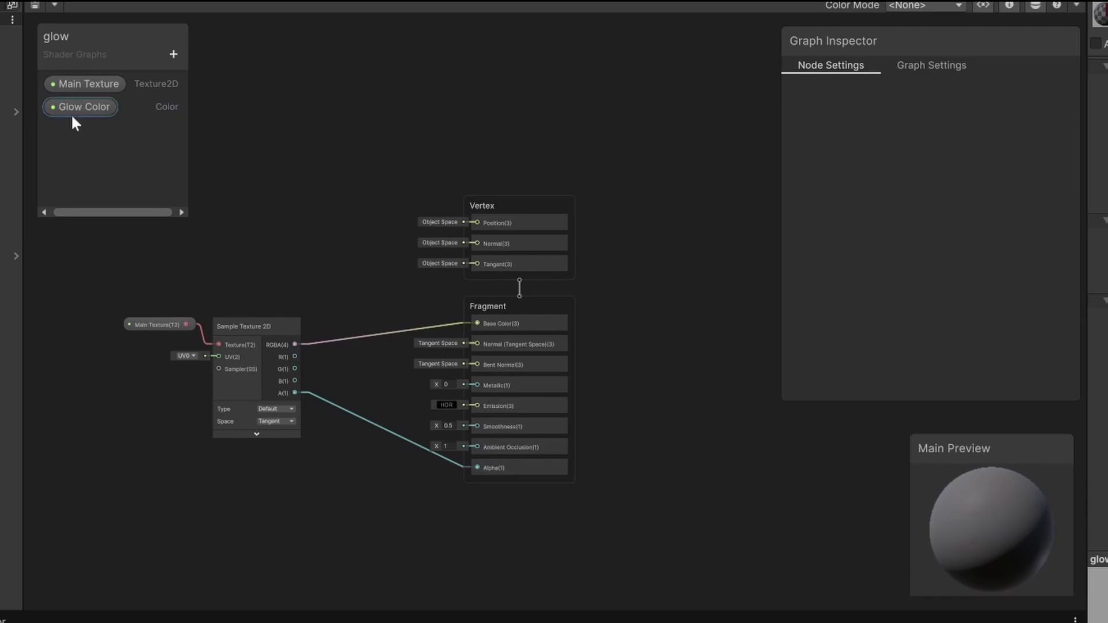
# Set the Glow Color property's default value to white.
pyautogui.click(71, 113)
pyautogui.click(983, 230)
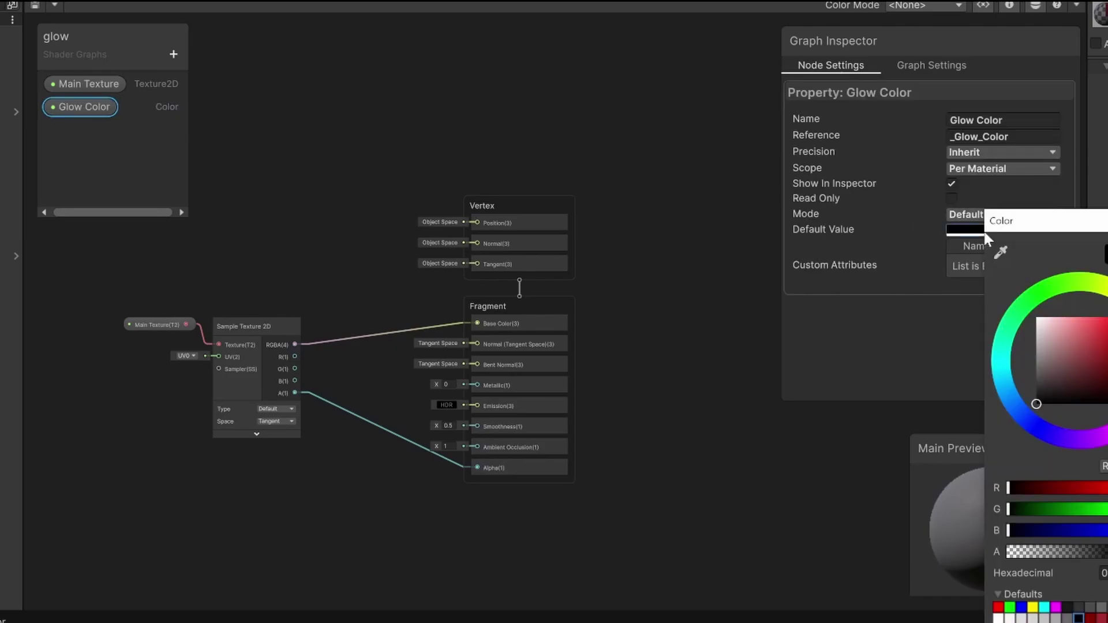
pyautogui.moveTo(1047, 340); pyautogui.dragTo(995, 277)
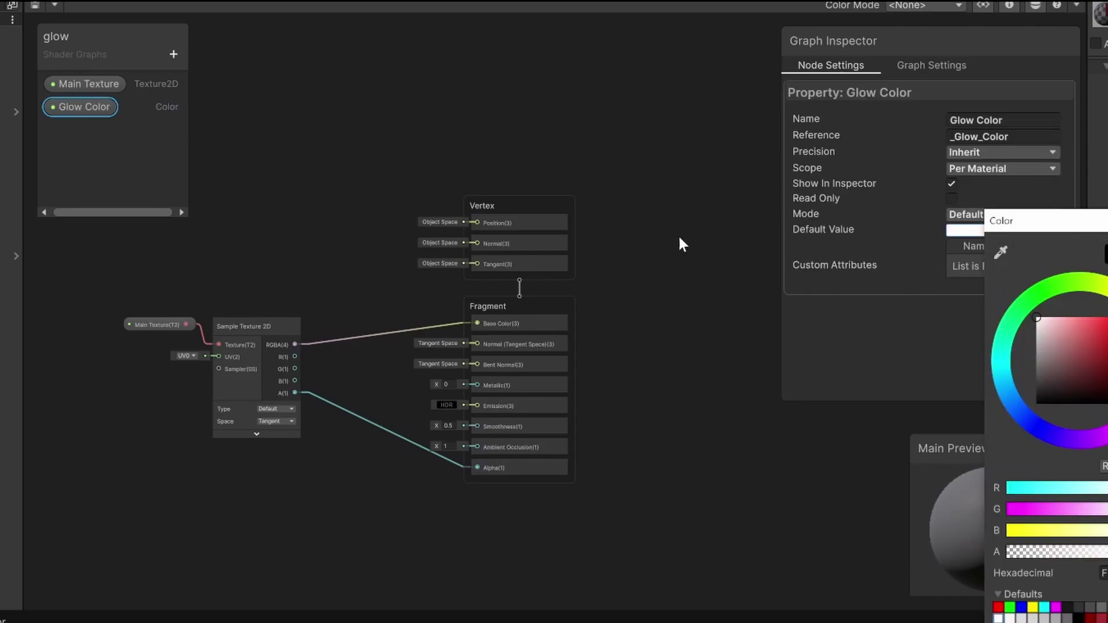
pyautogui.click(878, 338)
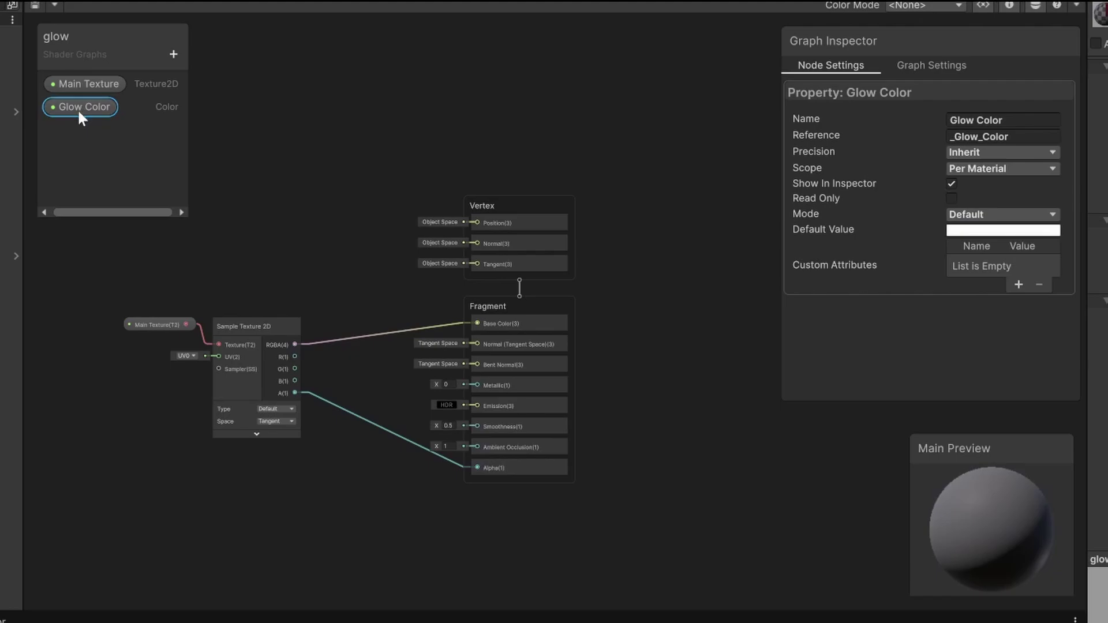
# Place the Glow Color property above the Sample Texture 2D node and feed it into input A of a new Lerp node.
pyautogui.moveTo(77, 109); pyautogui.dragTo(254, 290)
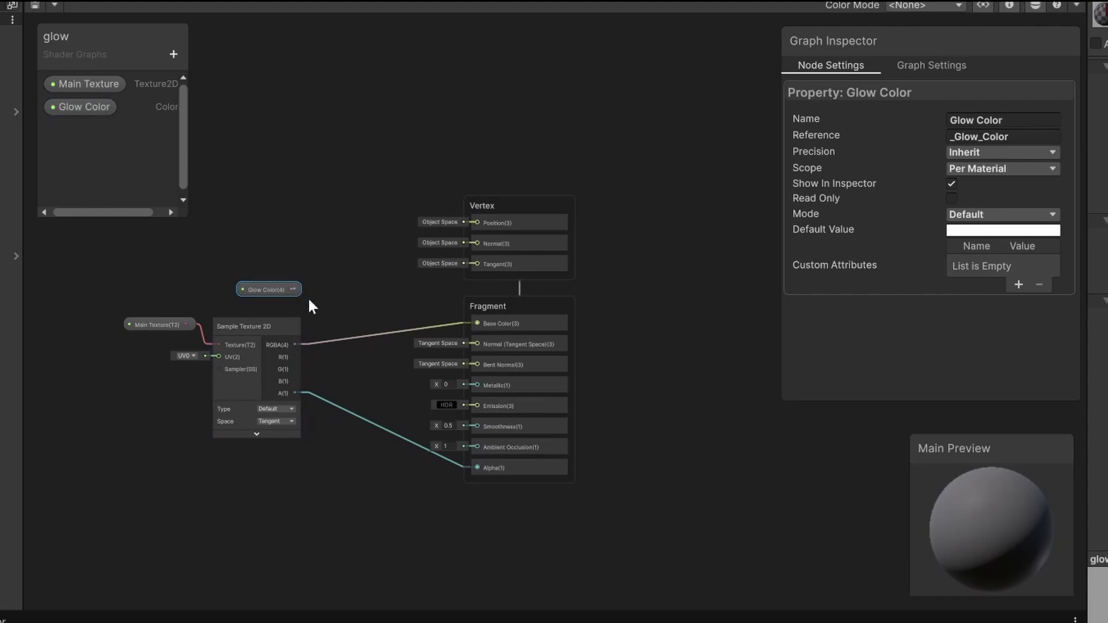
pyautogui.press('space')
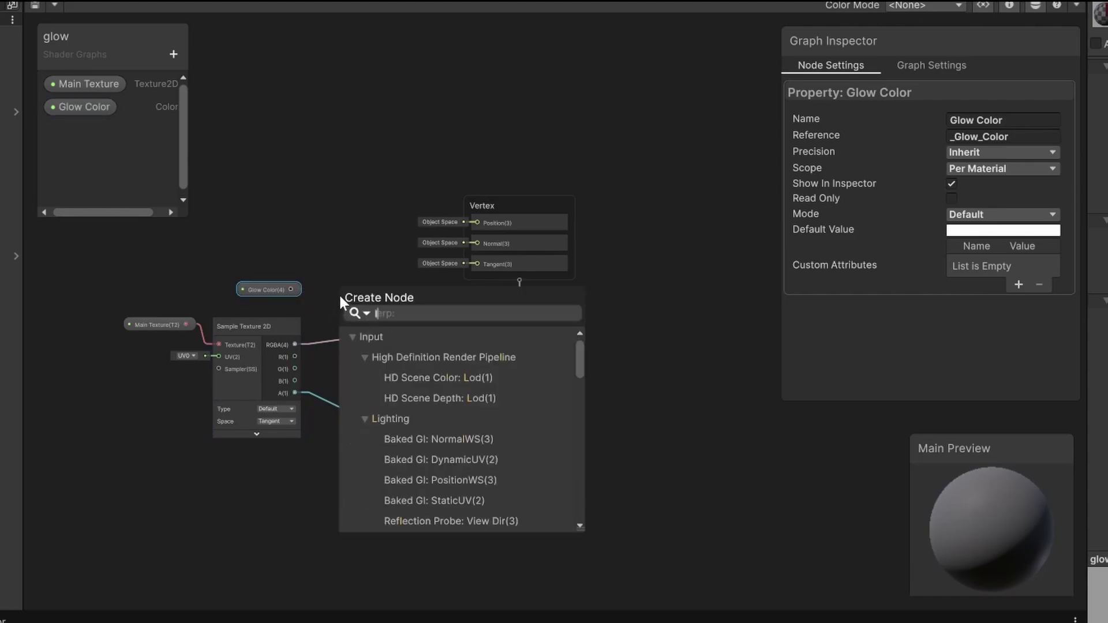
pyautogui.write('lerp')
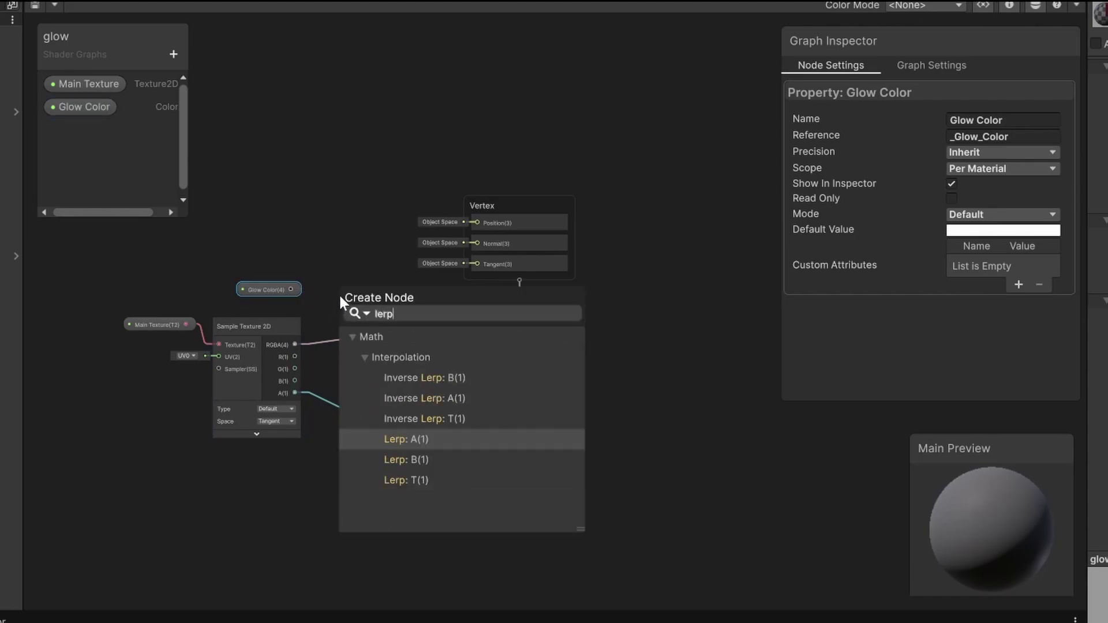
pyautogui.click(477, 438)
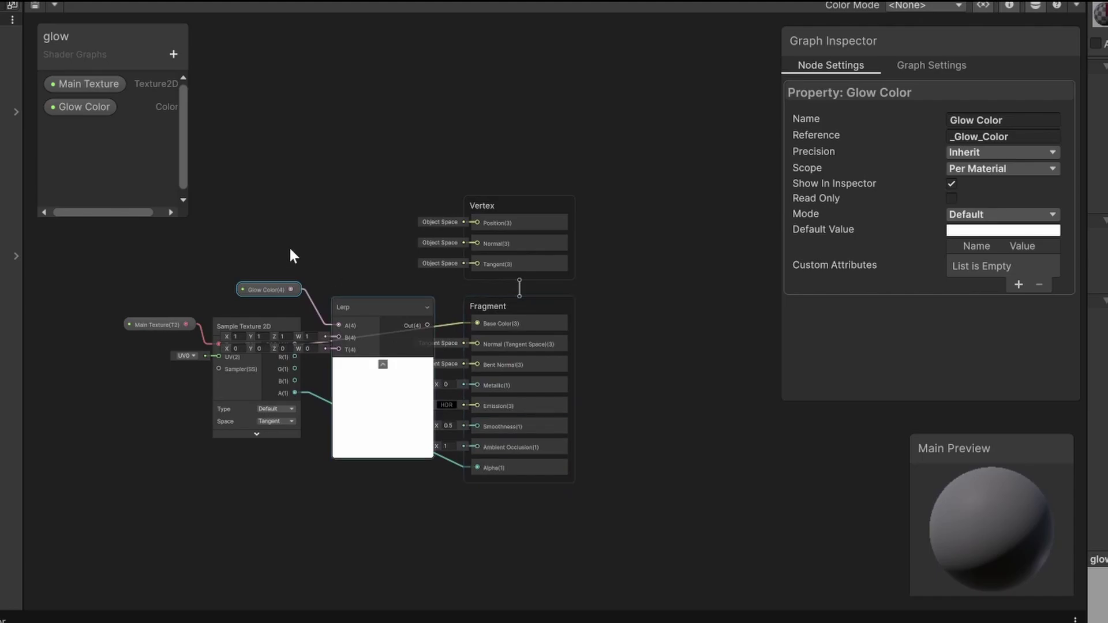
pyautogui.moveTo(427, 317); pyautogui.dragTo(455, 255)
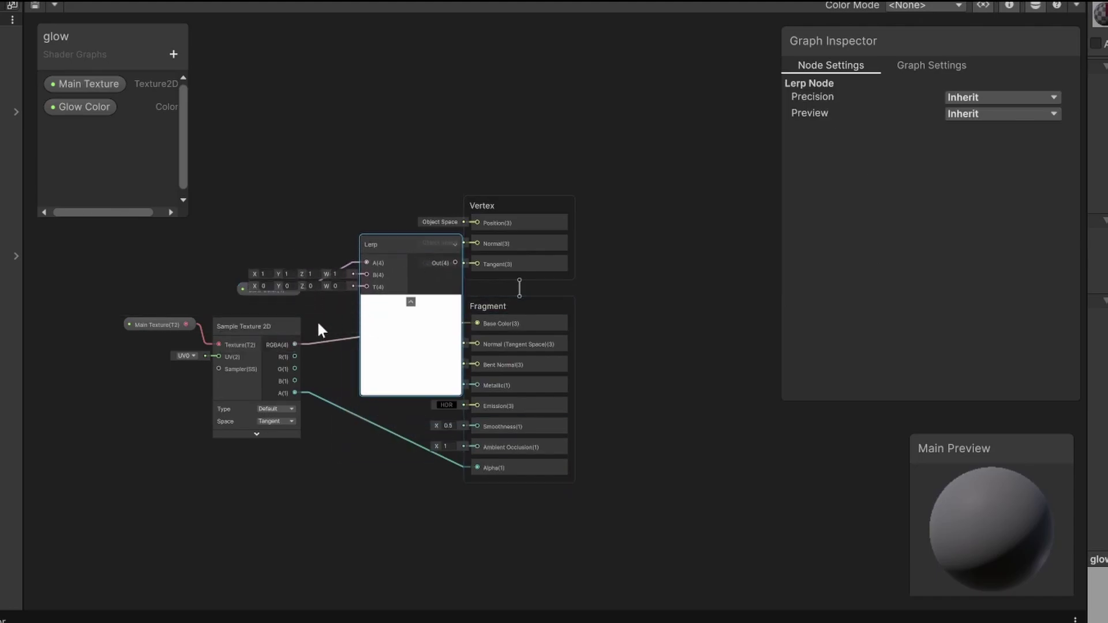
# Connect the texture's RGBA output to Lerp input B and replace the direct Base Color connection with the Lerp output.
pyautogui.moveTo(303, 339)
pyautogui.mouseDown()
pyautogui.moveTo(345, 287)
pyautogui.moveTo(404, 257)
pyautogui.mouseUp()
pyautogui.moveTo(283, 348); pyautogui.dragTo(363, 310)
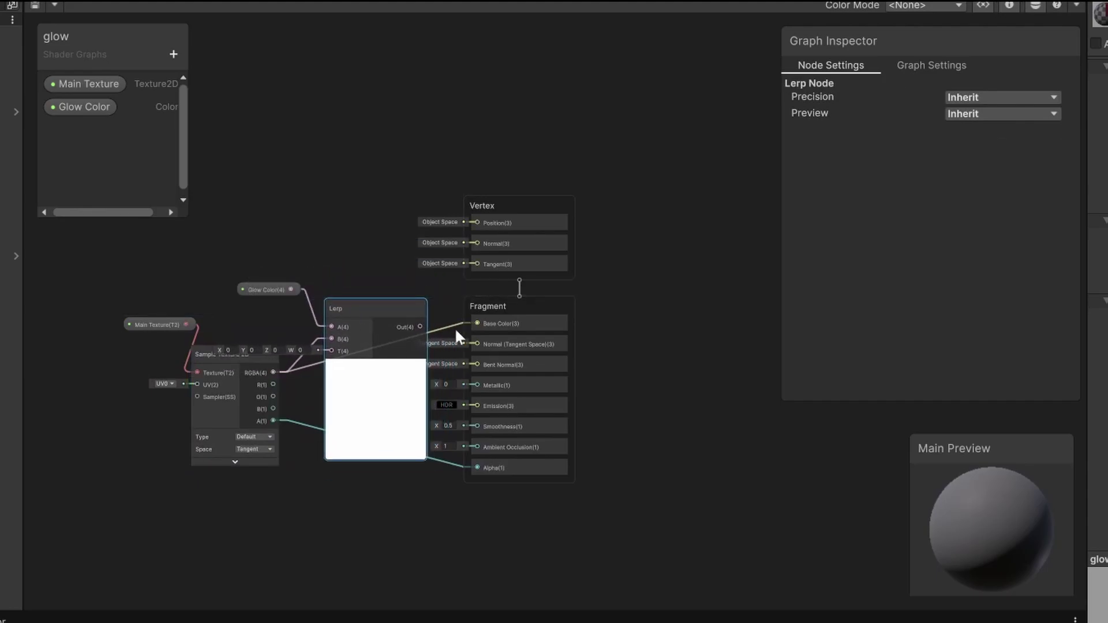
pyautogui.click(425, 330)
pyautogui.press('Delete')
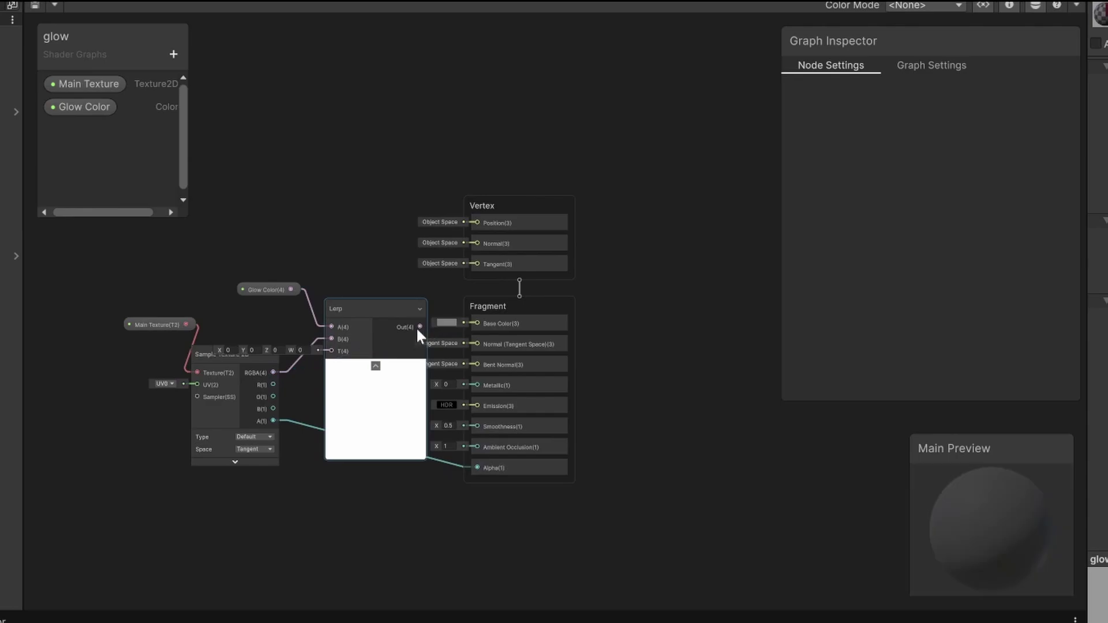
pyautogui.moveTo(473, 324); pyautogui.dragTo(476, 324)
# Align the Glow Color and Main Texture nodes with the inputs they feed and move the master stack farther from the Lerp node.
pyautogui.moveTo(267, 288); pyautogui.dragTo(254, 316)
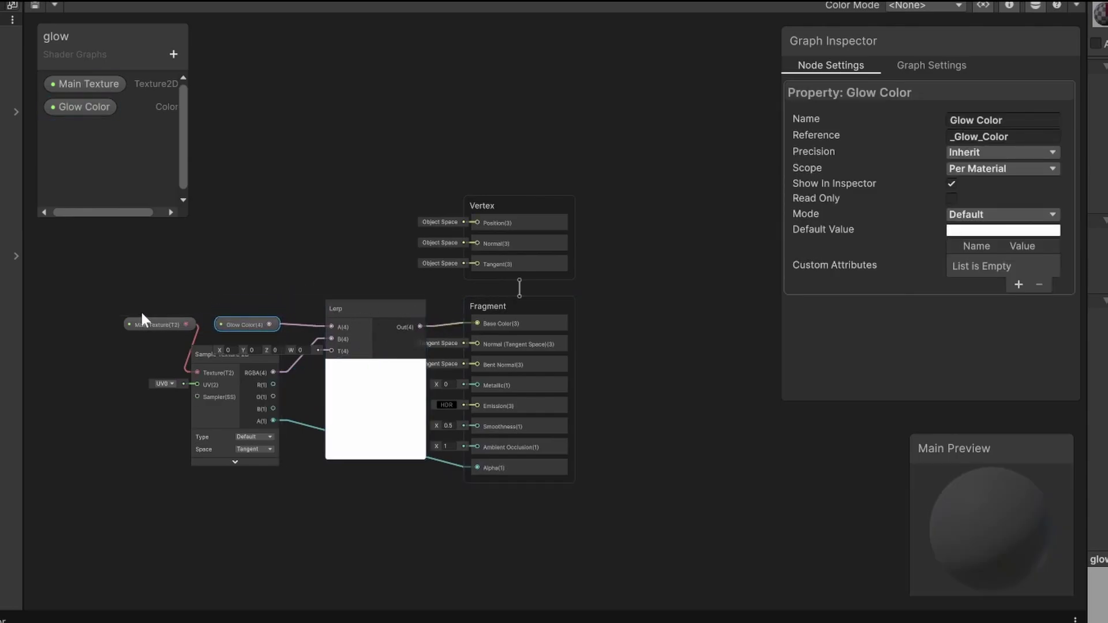
pyautogui.moveTo(151, 325); pyautogui.dragTo(132, 362)
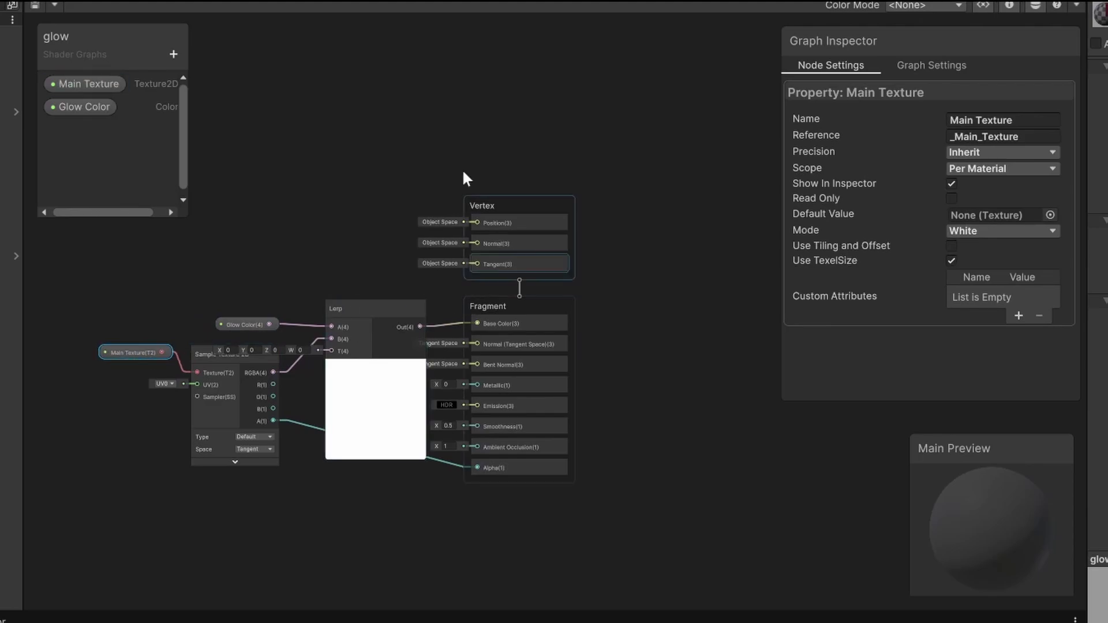
pyautogui.moveTo(464, 120); pyautogui.dragTo(588, 430)
pyautogui.moveTo(541, 213); pyautogui.dragTo(661, 221)
# Create a Time node and position it in the empty area above the texture nodes.
pyautogui.moveTo(354, 223); pyautogui.dragTo(459, 277, button='middle')
pyautogui.rightClick(264, 211)
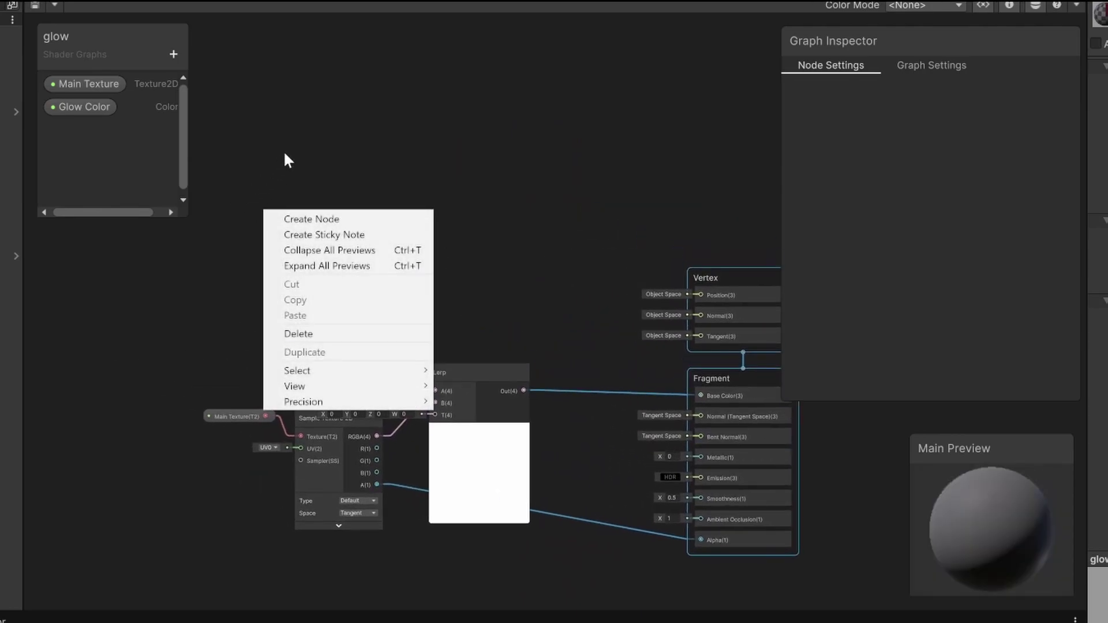
pyautogui.click(323, 220)
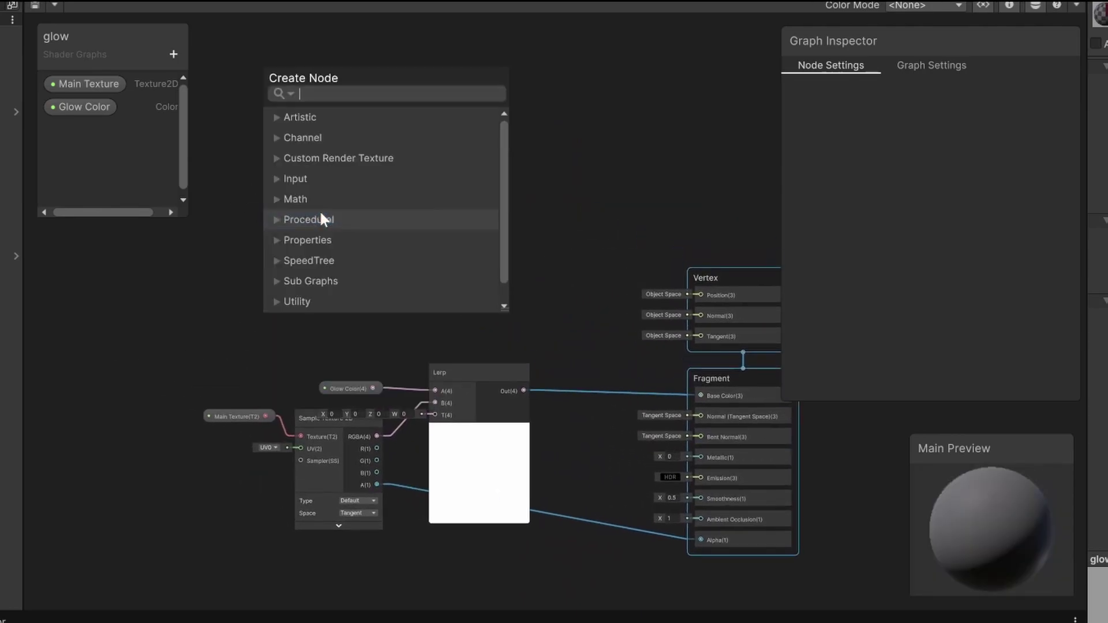
pyautogui.write('time')
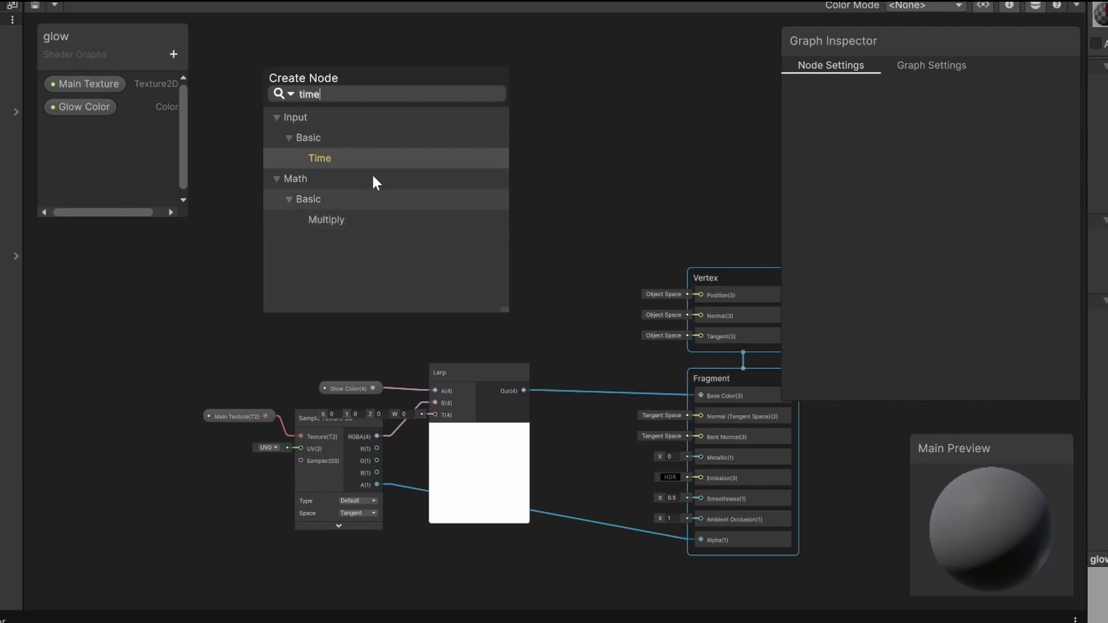
pyautogui.click(345, 162)
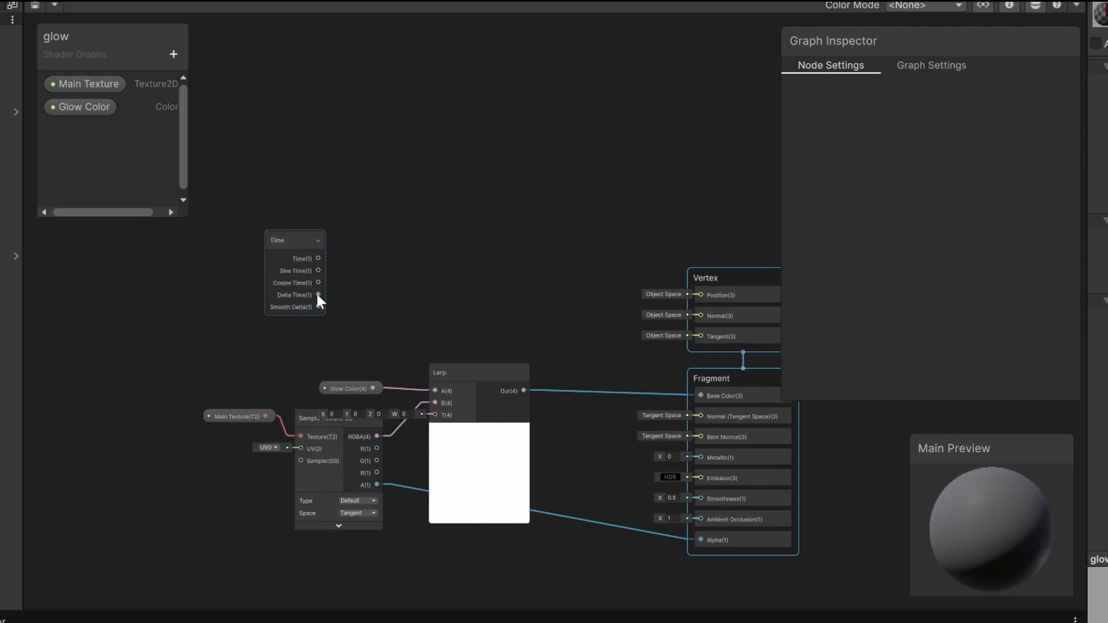
pyautogui.moveTo(286, 246); pyautogui.dragTo(277, 206)
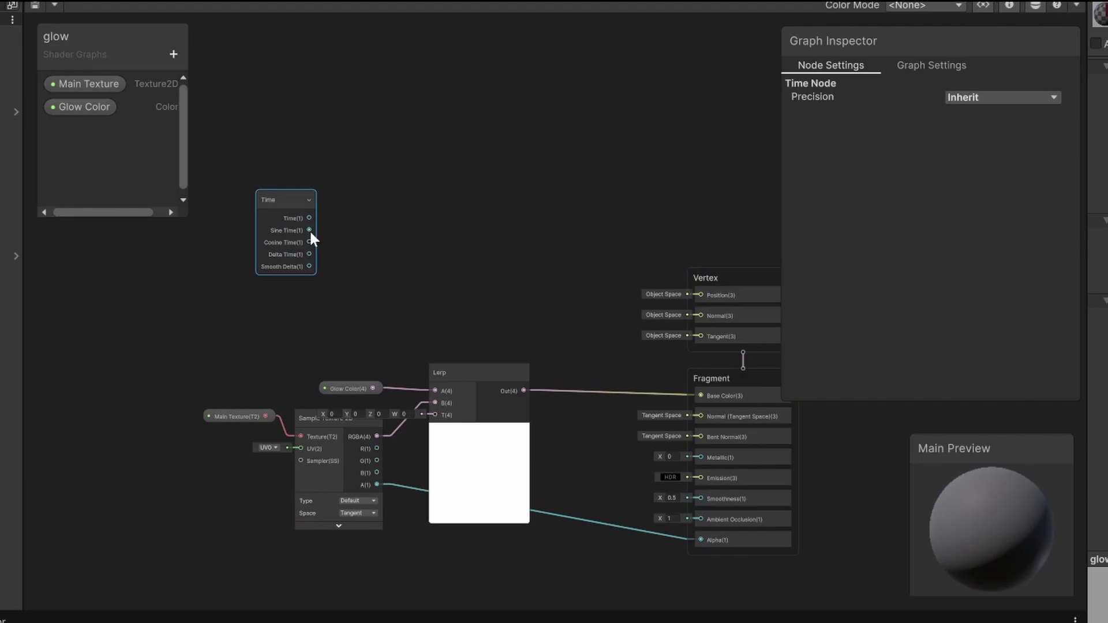
# Create a Smoothstep node from the Time node's Sine Time output.
pyautogui.moveTo(310, 230); pyautogui.dragTo(388, 315)
pyautogui.moveTo(383, 312); pyautogui.dragTo(390, 266)
pyautogui.moveTo(368, 230)
pyautogui.mouseDown()
pyautogui.moveTo(364, 267)
pyautogui.moveTo(376, 249)
pyautogui.mouseUp()
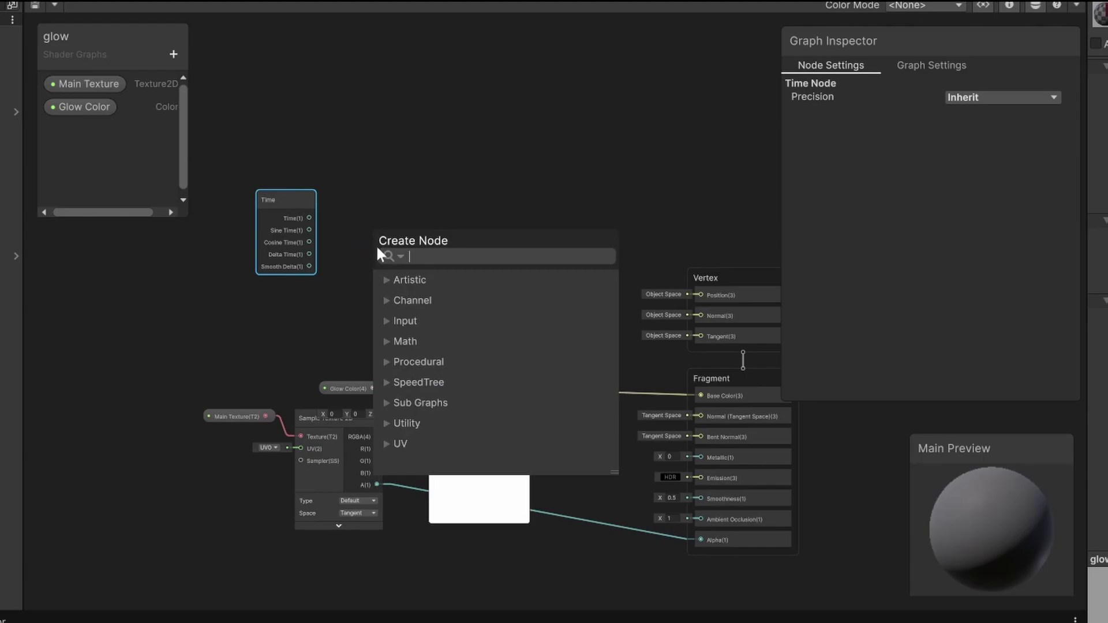
pyautogui.write('smo')
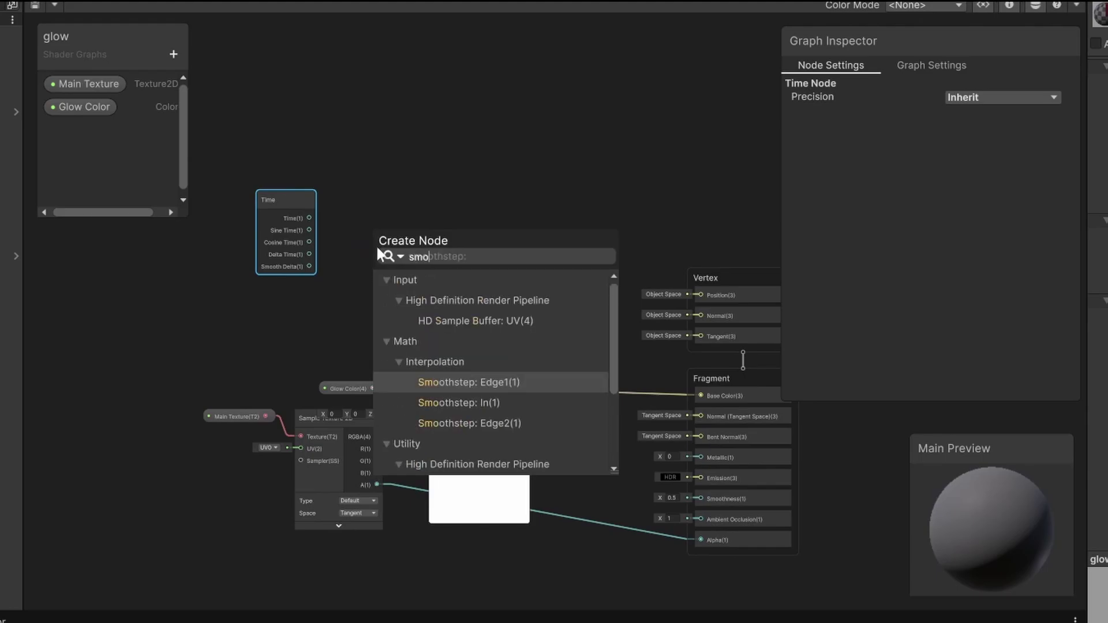
pyautogui.press('Down')
pyautogui.press('Up')
pyautogui.press('Return')
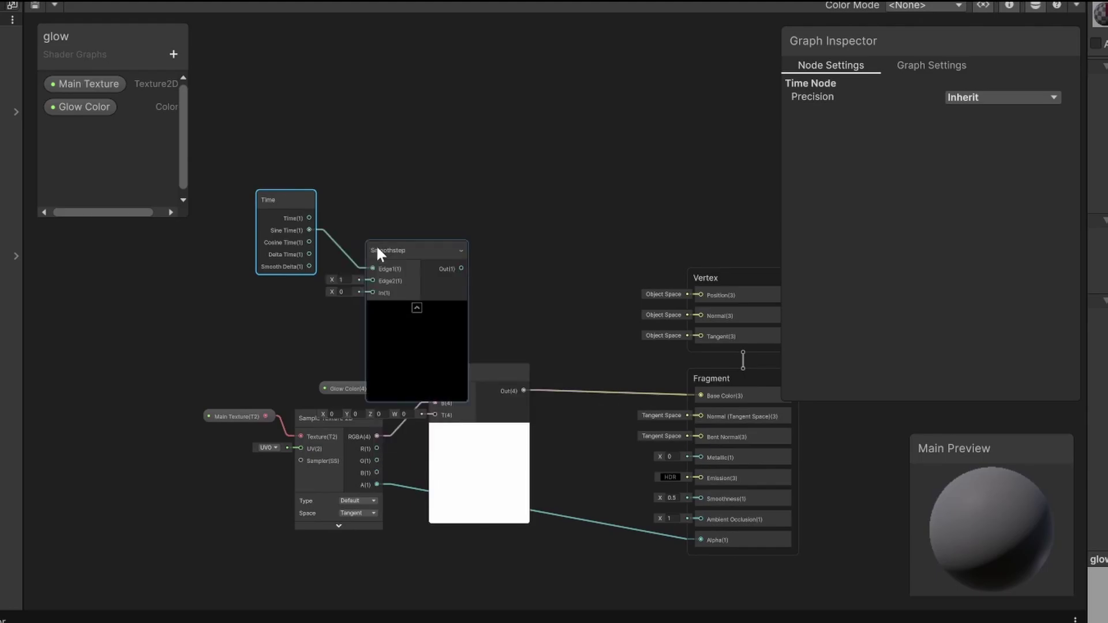
# Feed Sine Time into the Smoothstep node's In input, and set Edge1 to 1 and Edge2 to 0.
pyautogui.moveTo(309, 230); pyautogui.dragTo(371, 294)
pyautogui.click(351, 259)
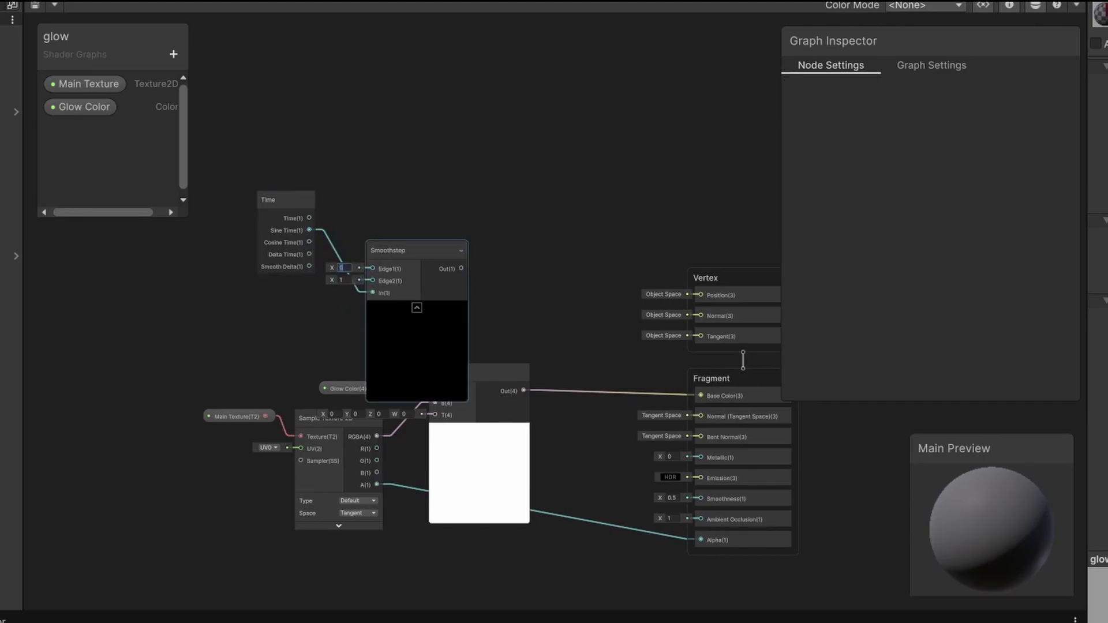
pyautogui.write('1')
pyautogui.press('Tab')
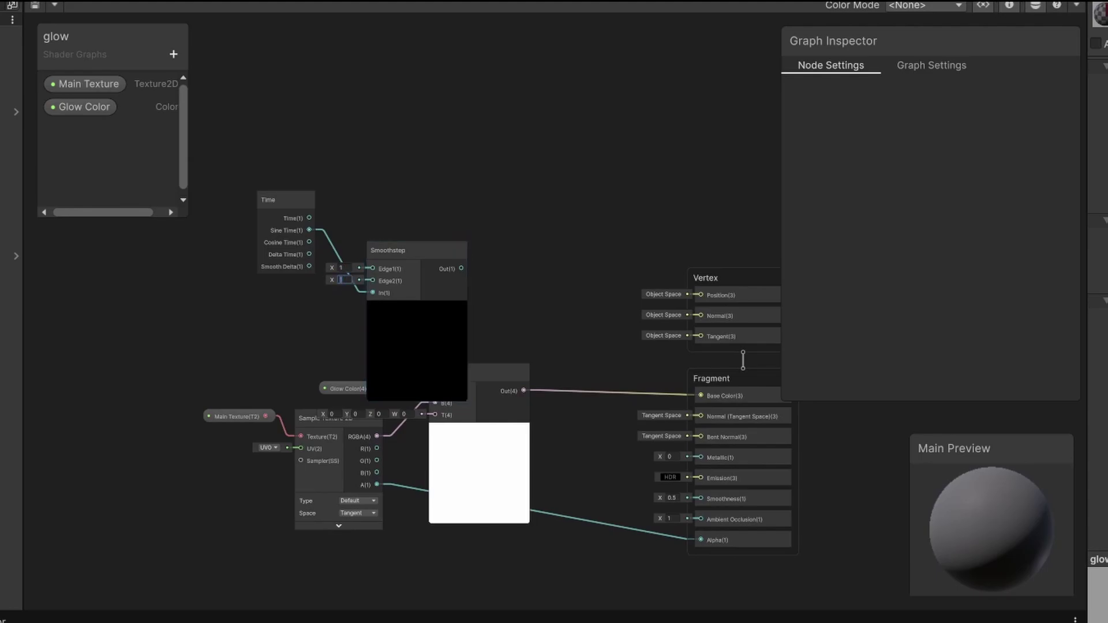
pyautogui.write('0')
# Move the Smoothstep node clear above the Lerp node and connect its output to the Lerp's T input.
pyautogui.moveTo(401, 249); pyautogui.dragTo(407, 178)
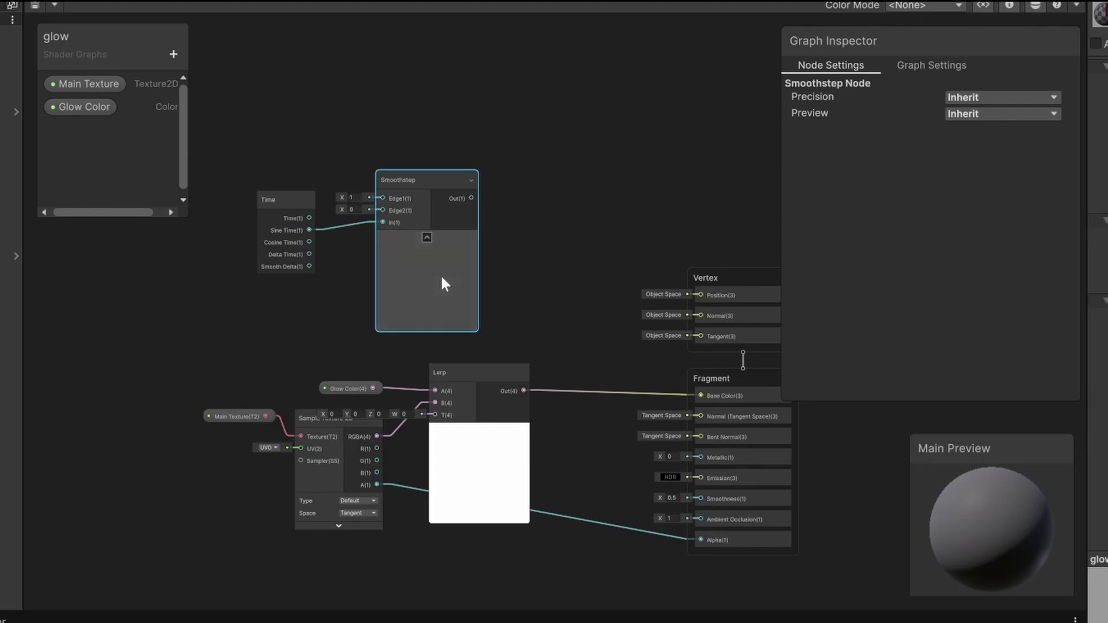
pyautogui.moveTo(471, 198); pyautogui.dragTo(435, 415)
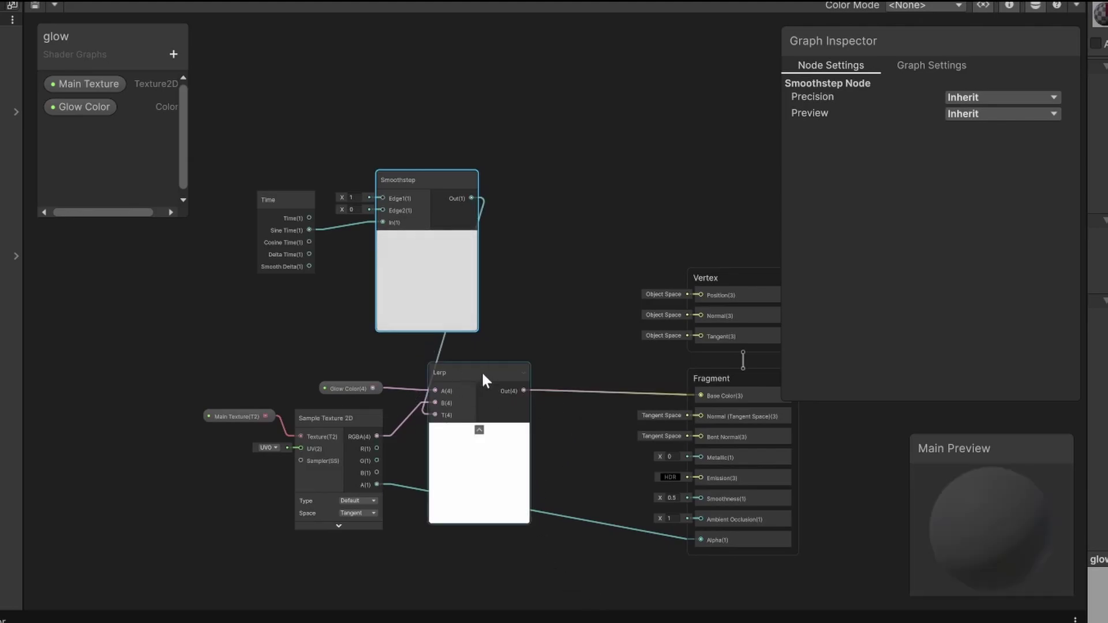
pyautogui.moveTo(477, 366); pyautogui.dragTo(497, 382)
# Save the glow shader graph and check the Always Refresh option among the scene view's effect settings.
pyautogui.hotkey('ctrl', 's')
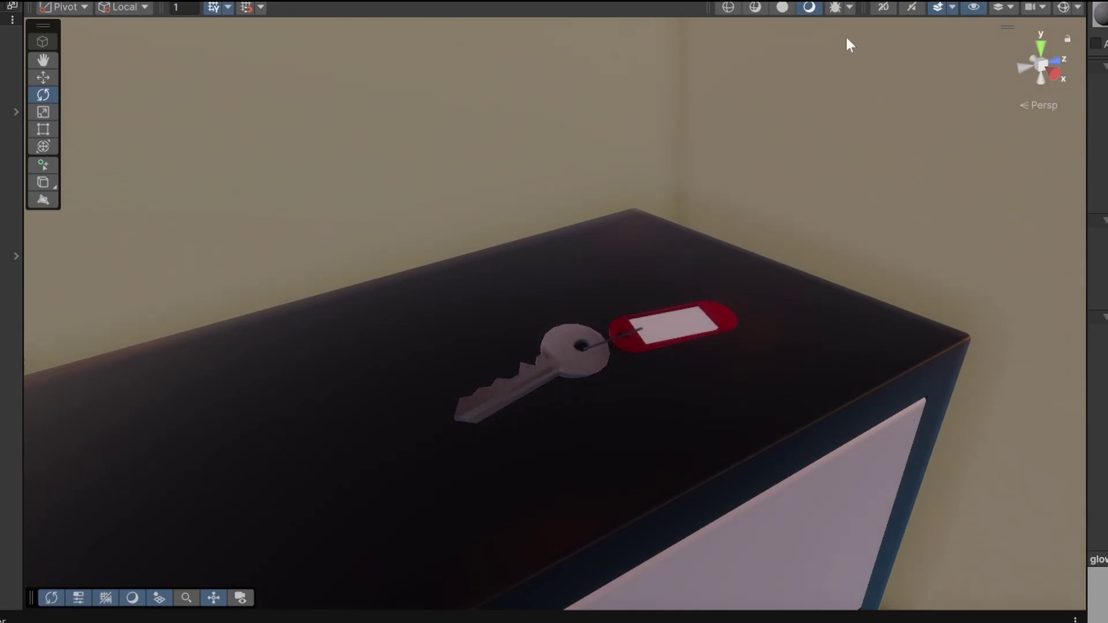
pyautogui.click(952, 7)
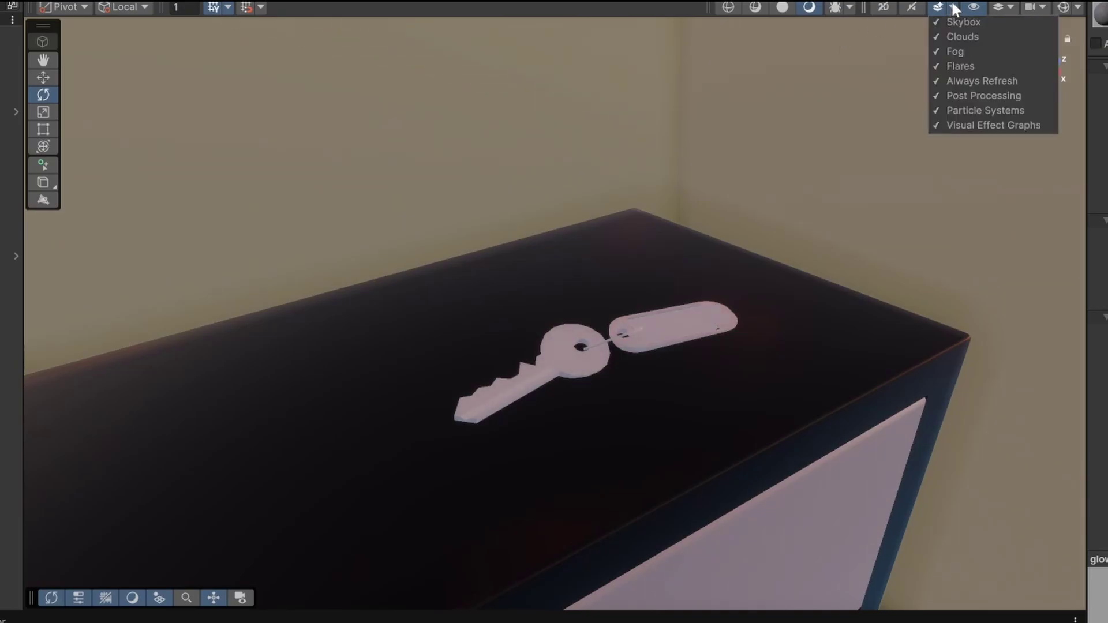
# Switch the scene view's Always Refresh option off and back on to compare the key's glow animation.
pyautogui.click(1002, 82)
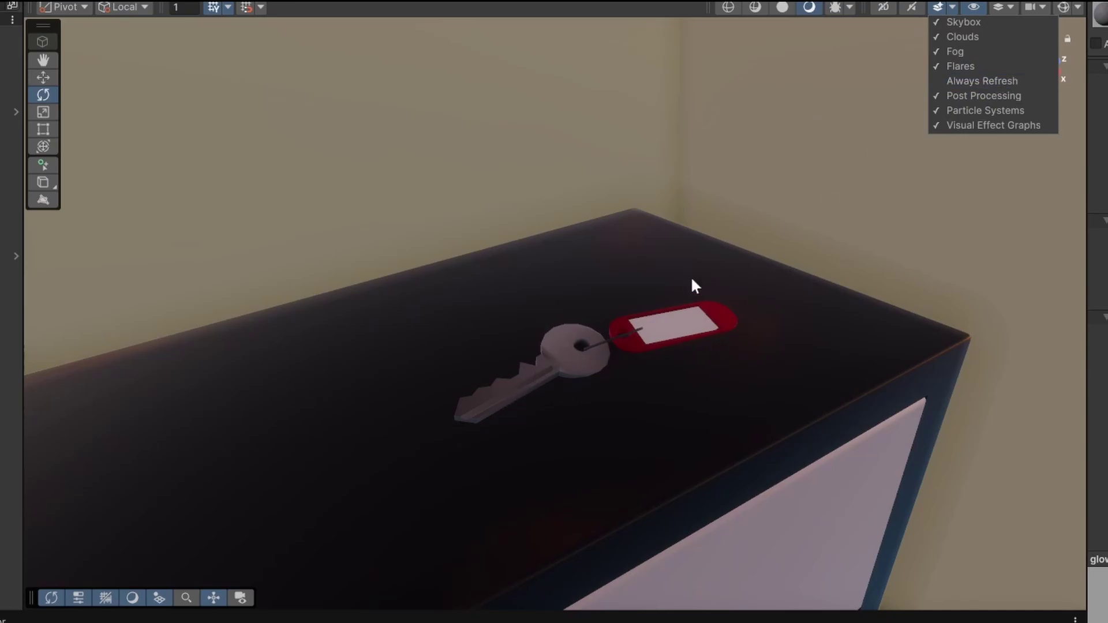
pyautogui.click(982, 80)
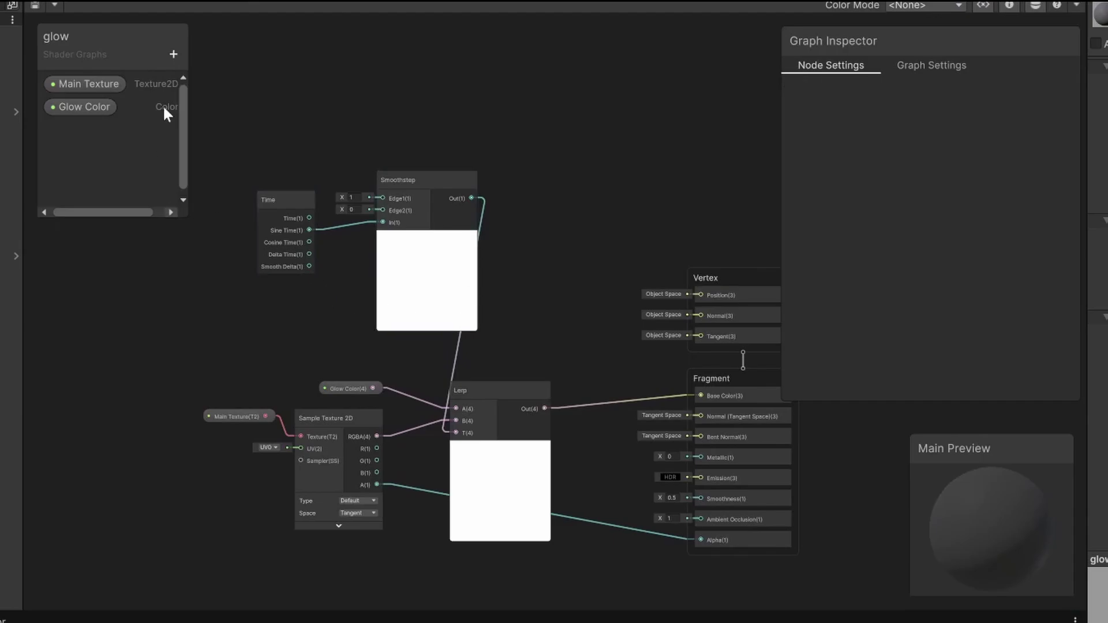
# Add a Float property named speed to the glow shader graph.
pyautogui.click(173, 54)
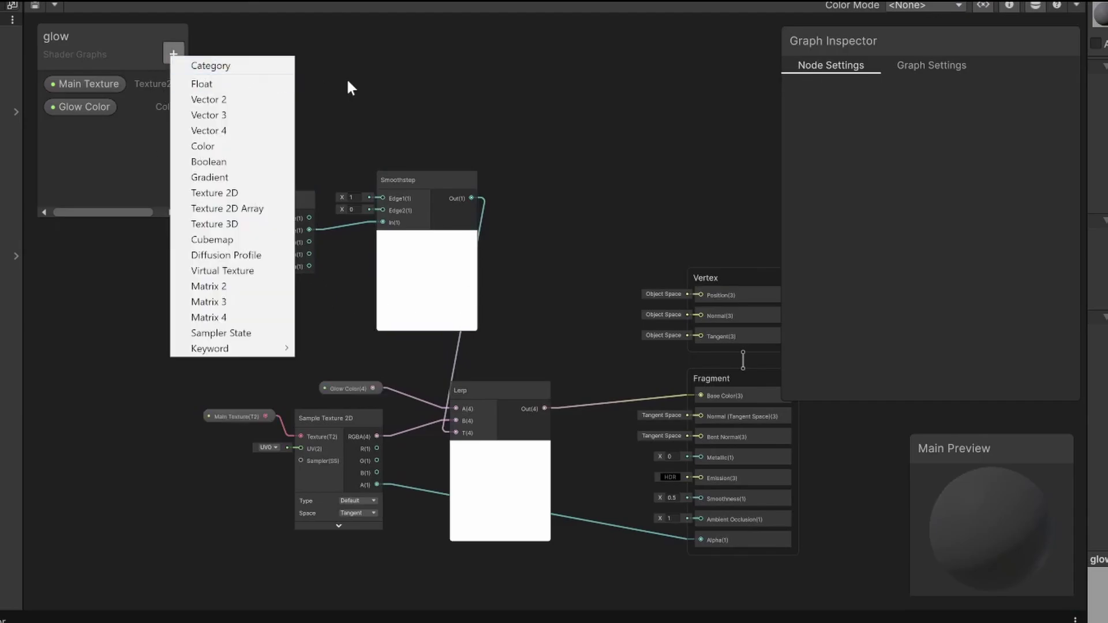
pyautogui.click(240, 83)
pyautogui.write('speed')
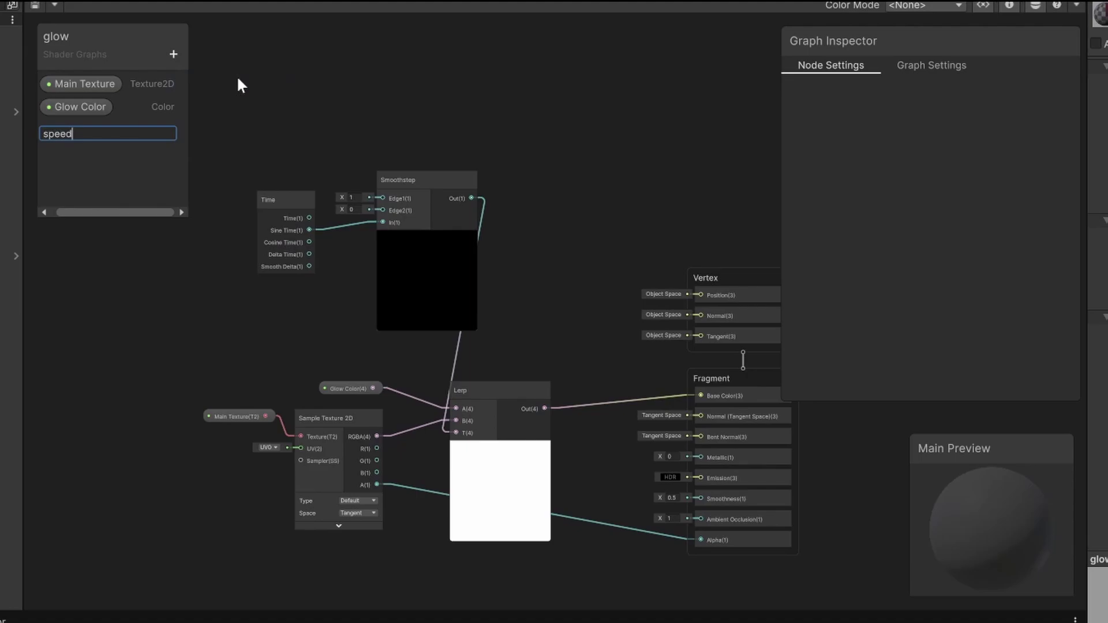
pyautogui.press('Return')
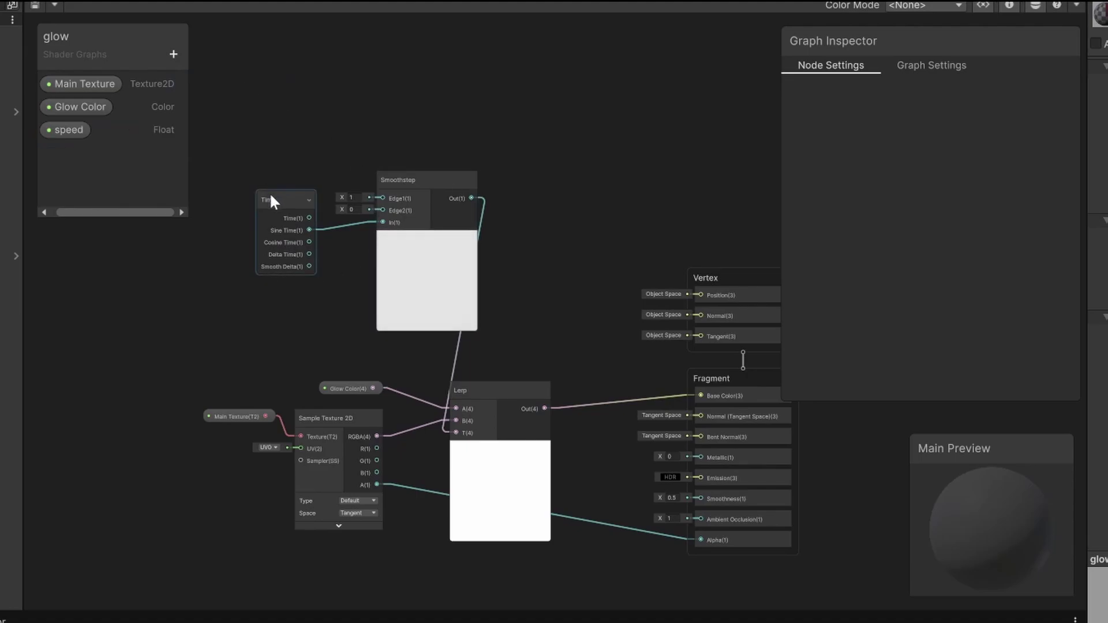
# Spread the Time and Smoothstep nodes apart and create a Multiply node with its A input fed by the Time output.
pyautogui.moveTo(269, 192); pyautogui.dragTo(231, 185)
pyautogui.moveTo(427, 172)
pyautogui.mouseDown()
pyautogui.moveTo(469, 178)
pyautogui.moveTo(444, 182)
pyautogui.mouseUp()
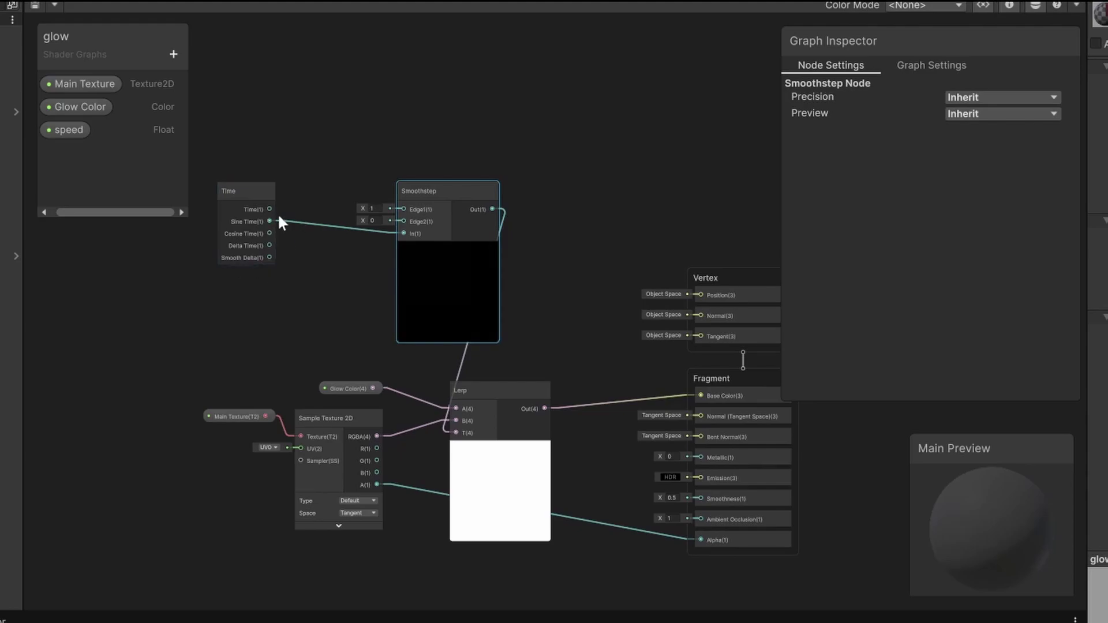
pyautogui.press('space')
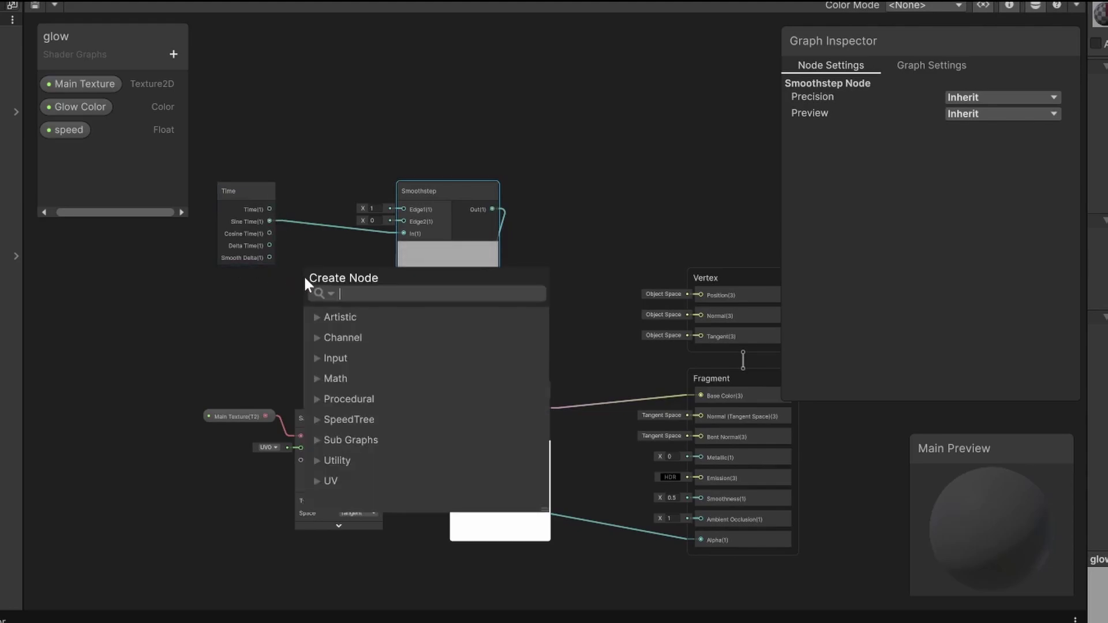
pyautogui.write('mu')
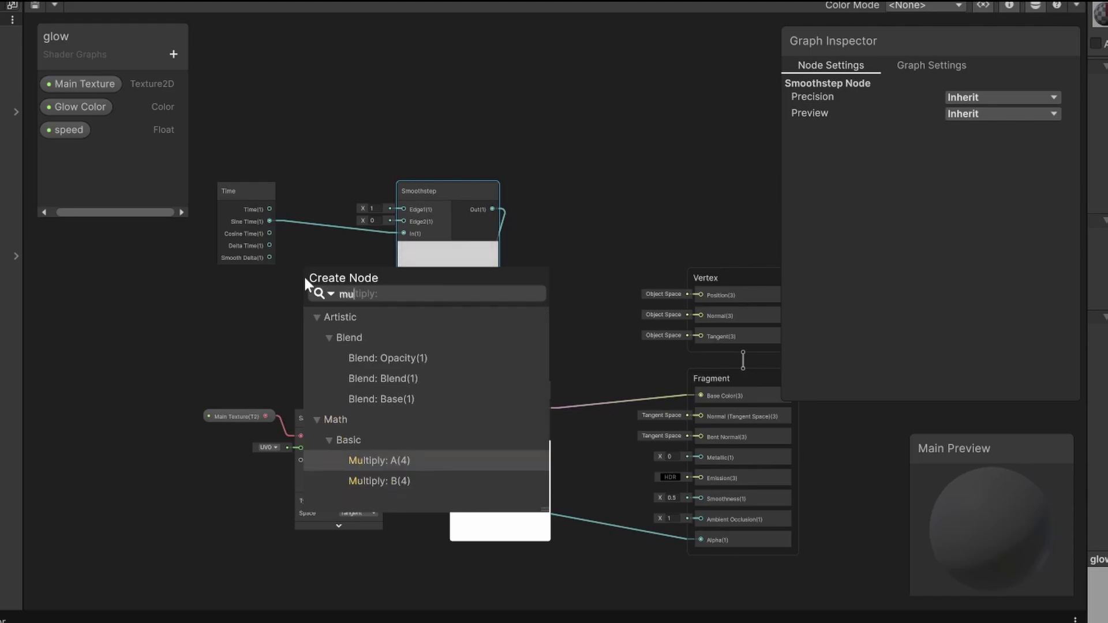
pyautogui.click(369, 460)
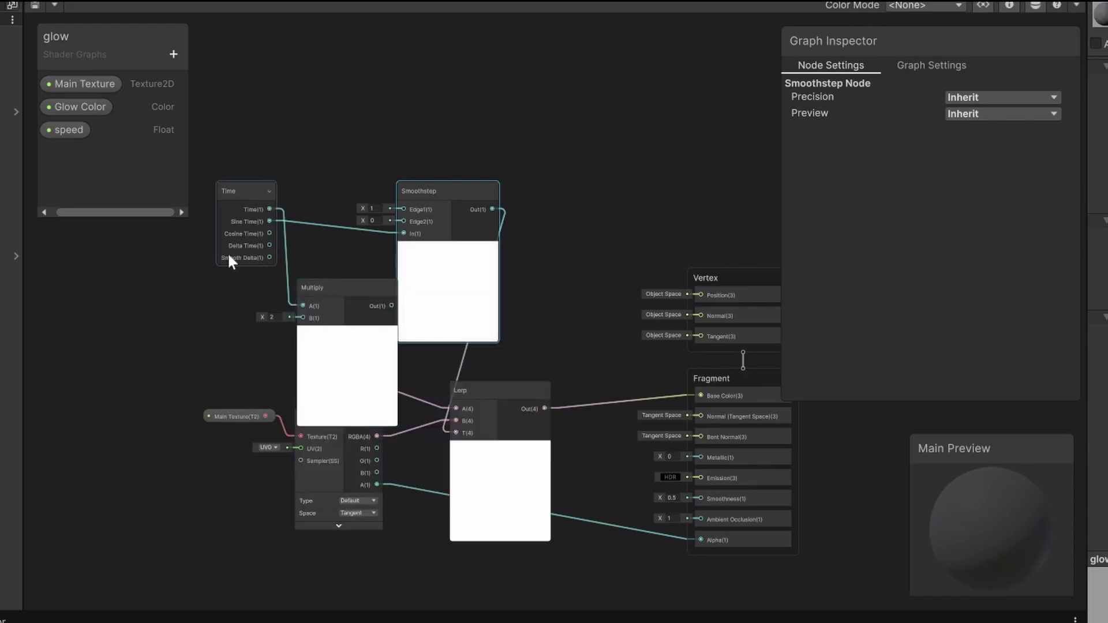
# Rename the speed property to Speed with a capital S.
pyautogui.click(64, 130)
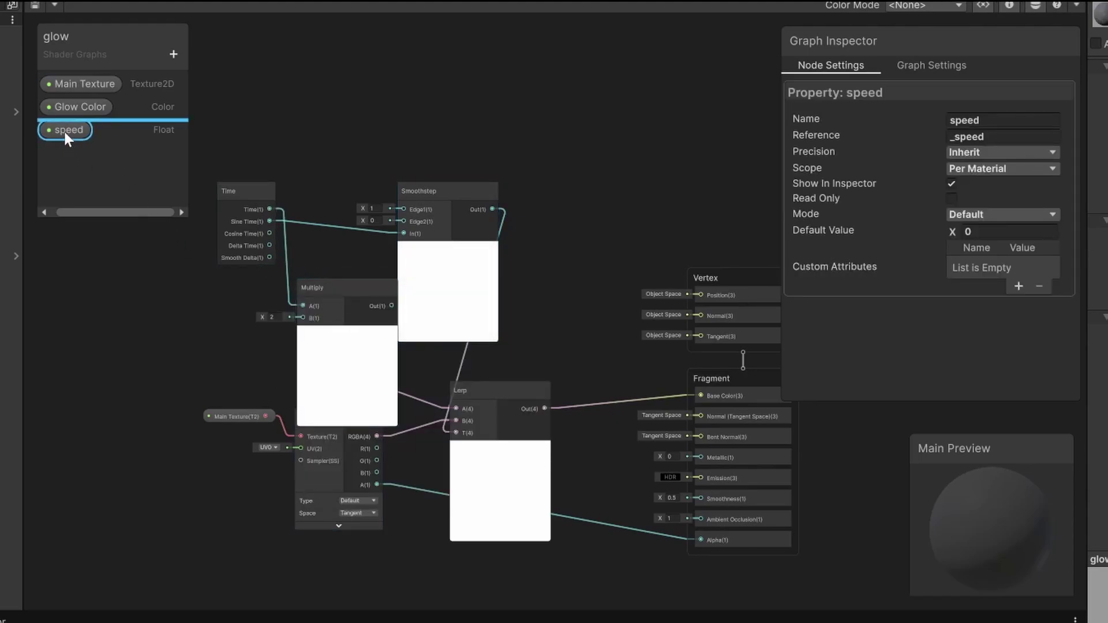
pyautogui.rightClick(54, 130)
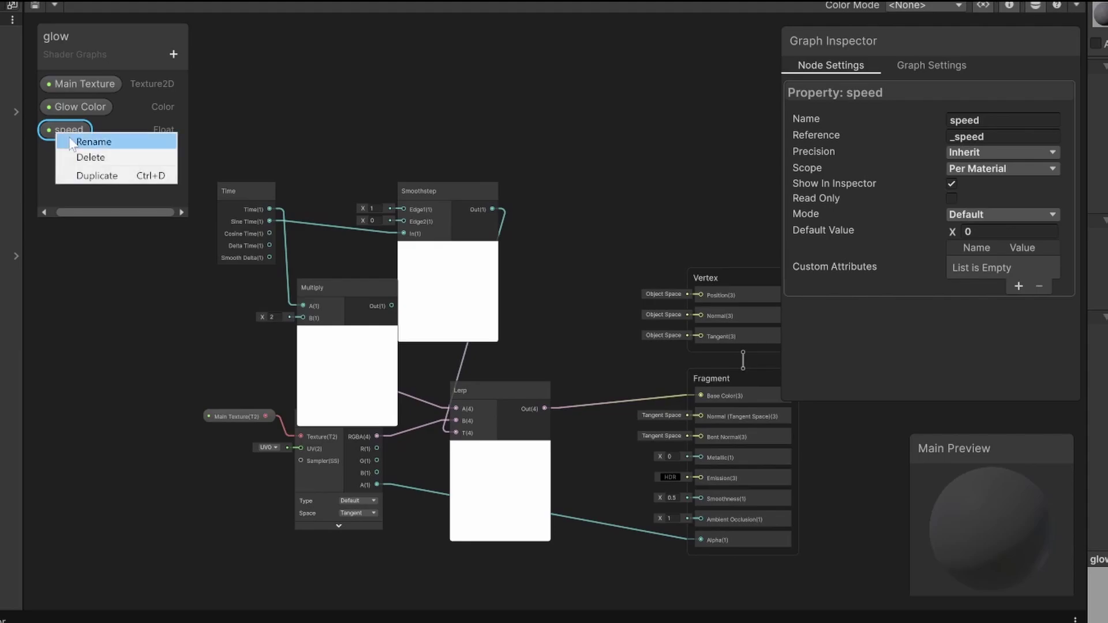
pyautogui.click(74, 141)
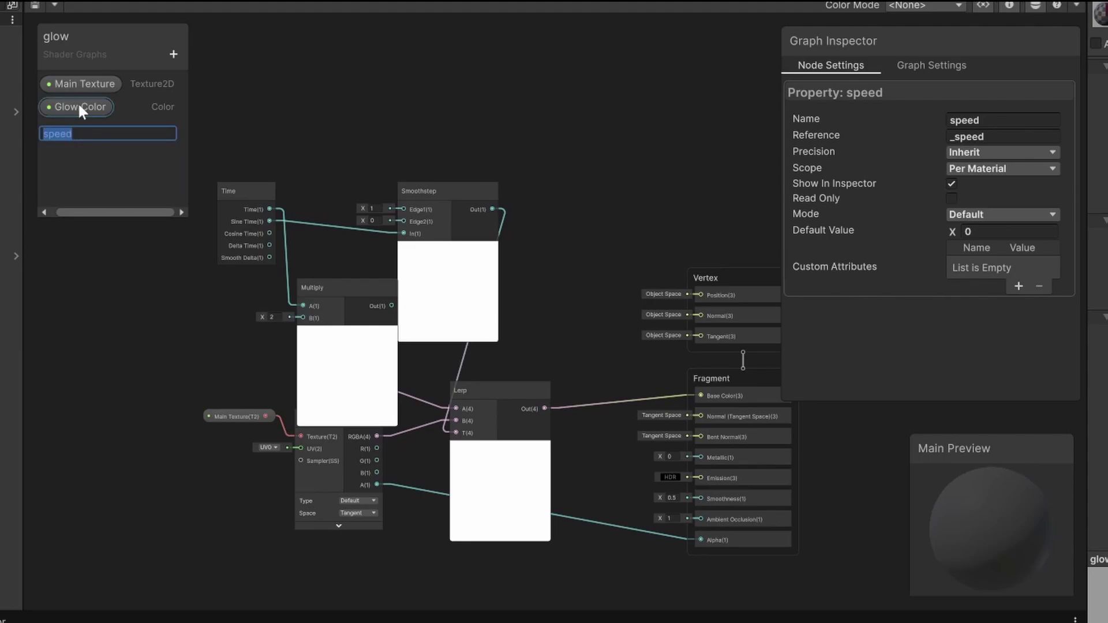
pyautogui.write('Speed')
pyautogui.press('Return')
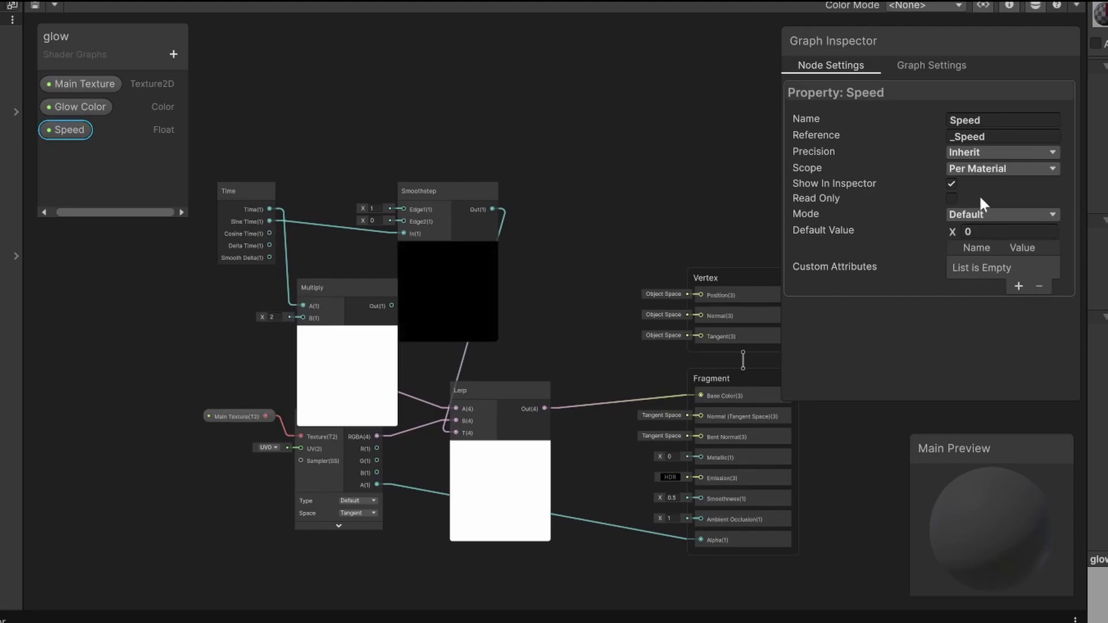
# Change the Speed property's mode to Slider and set its maximum to 10.
pyautogui.click(1026, 218)
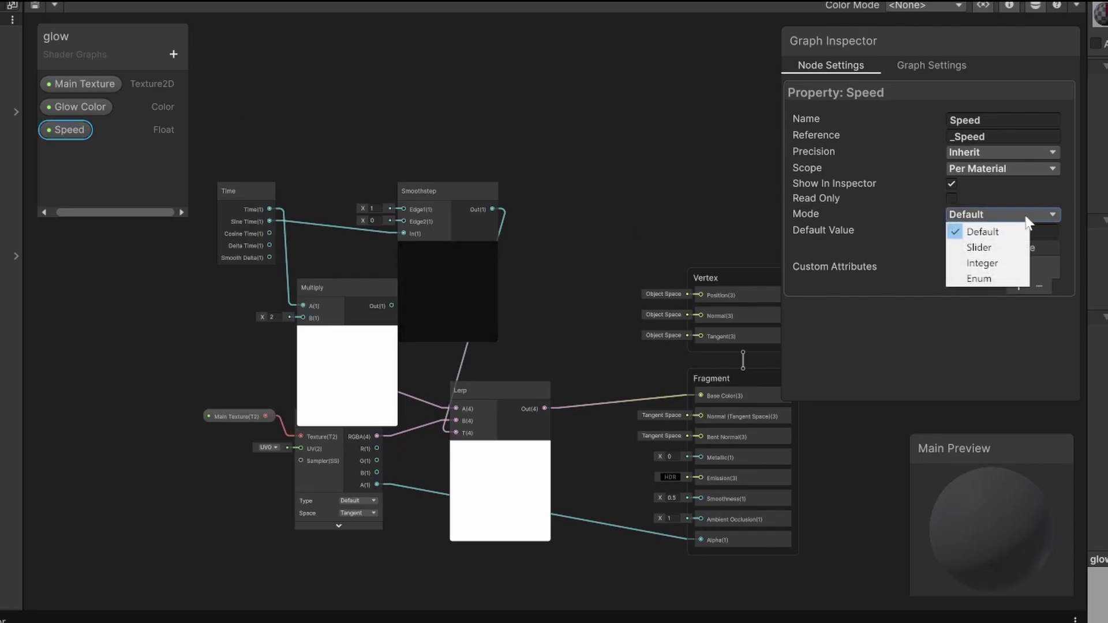
pyautogui.click(988, 245)
pyautogui.press('Tab')
pyautogui.press('Tab')
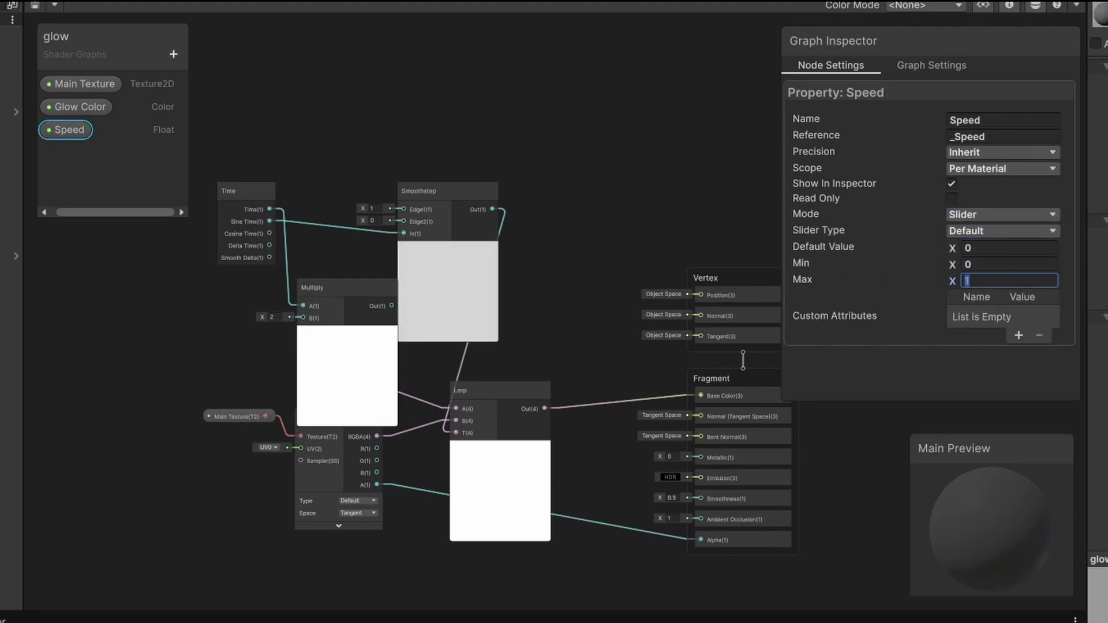
pyautogui.write('10')
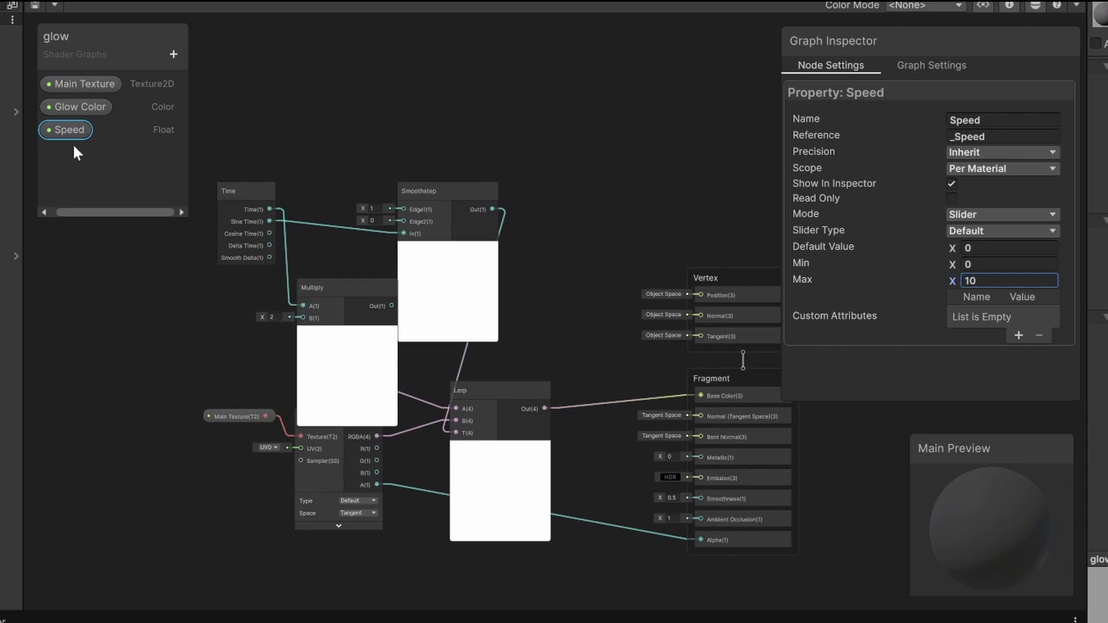
# Place the Speed property in the graph with a default value of 2 and connect it to the Multiply node's B input.
pyautogui.moveTo(68, 130); pyautogui.dragTo(168, 302)
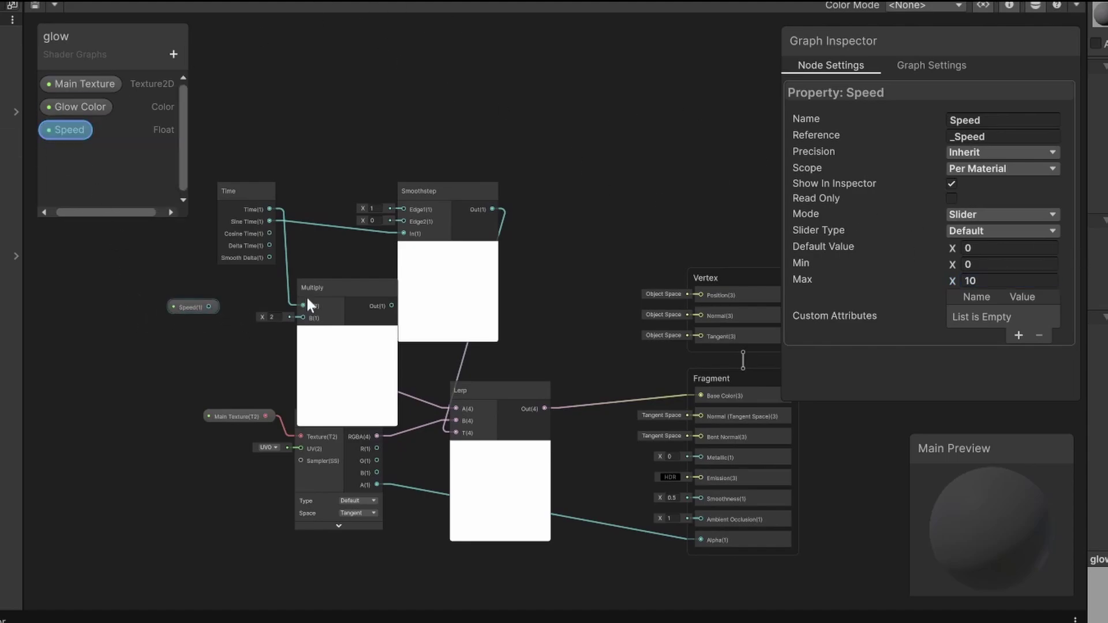
pyautogui.click(992, 248)
pyautogui.write('2')
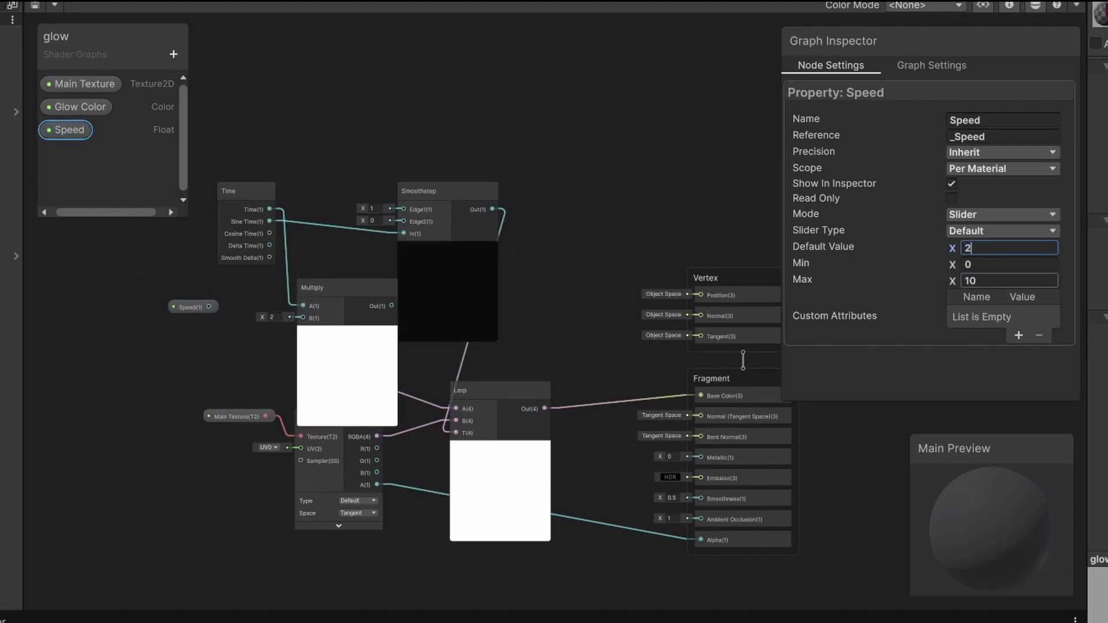
pyautogui.moveTo(975, 264); pyautogui.dragTo(823, 258)
pyautogui.moveTo(210, 306); pyautogui.dragTo(303, 318)
# Make room between the Multiply and Smoothstep nodes and create a Sine node fed by the Multiply output.
pyautogui.moveTo(374, 286); pyautogui.dragTo(343, 259)
pyautogui.moveTo(461, 190); pyautogui.dragTo(578, 196)
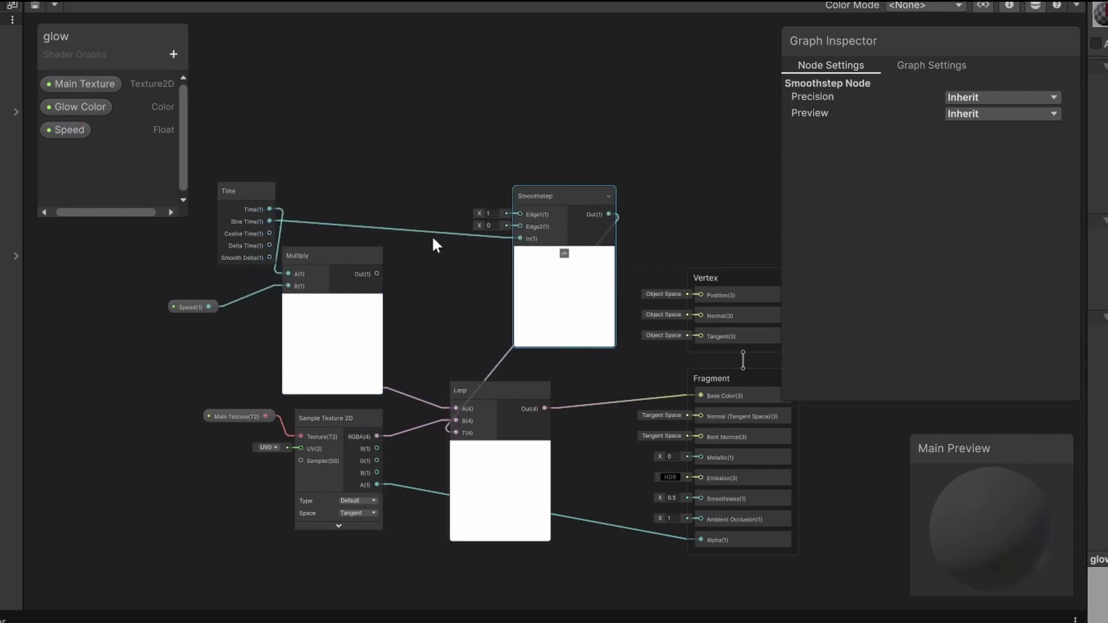
pyautogui.press('space')
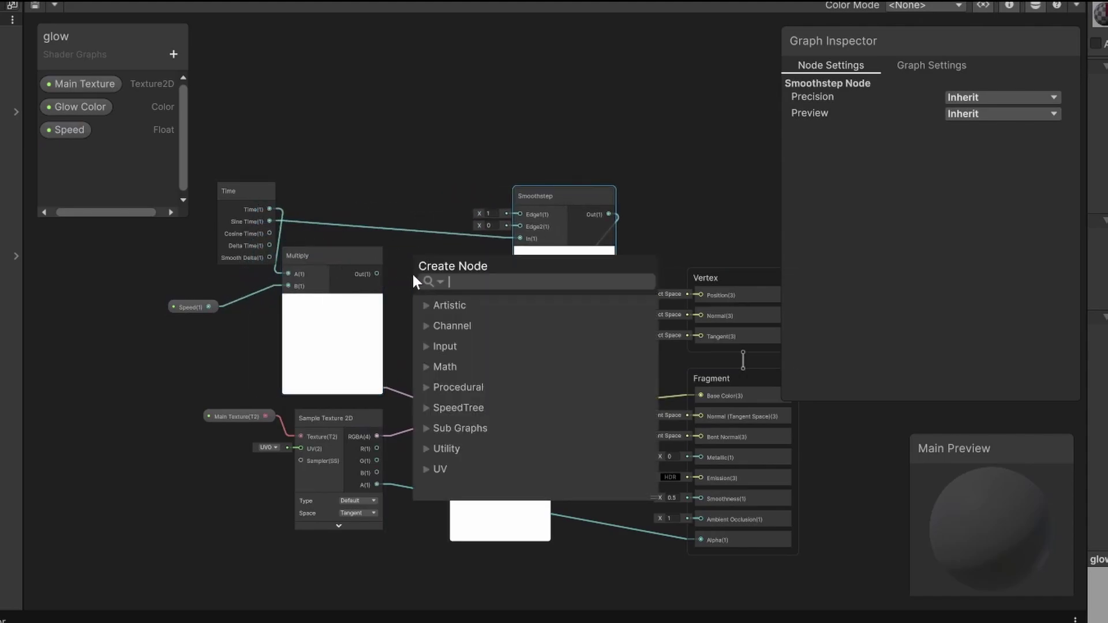
pyautogui.write('sim')
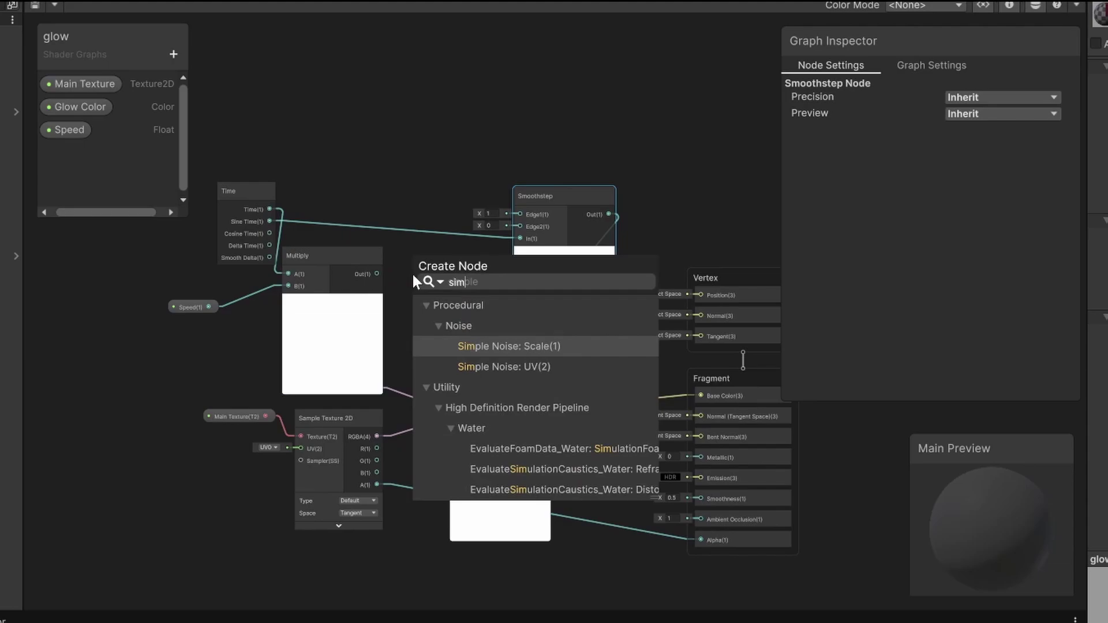
pyautogui.press('BackSpace')
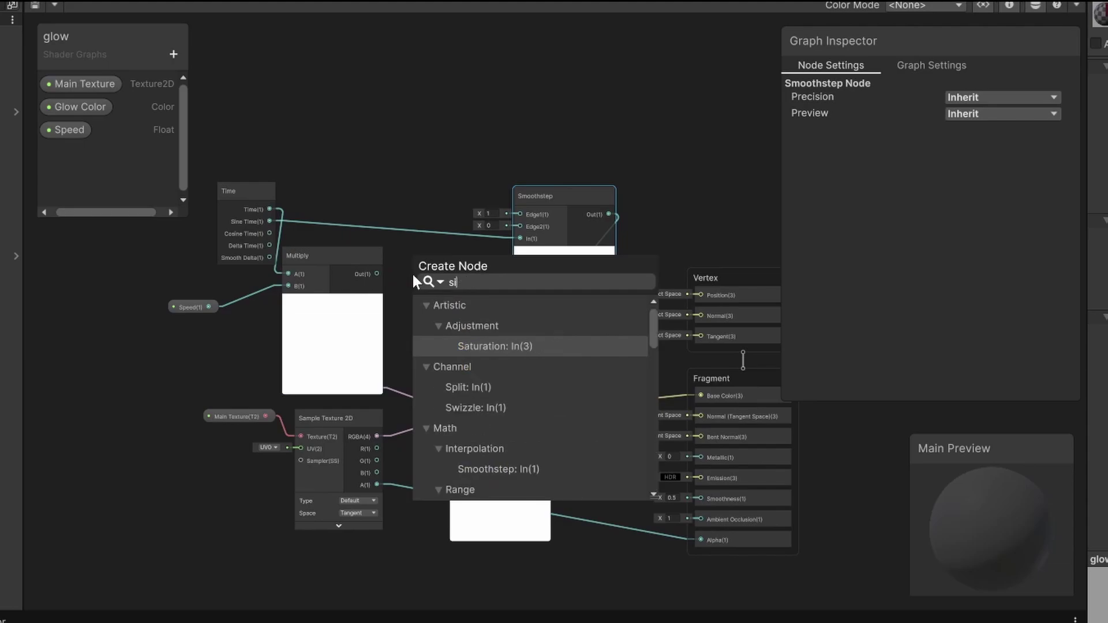
pyautogui.write('n')
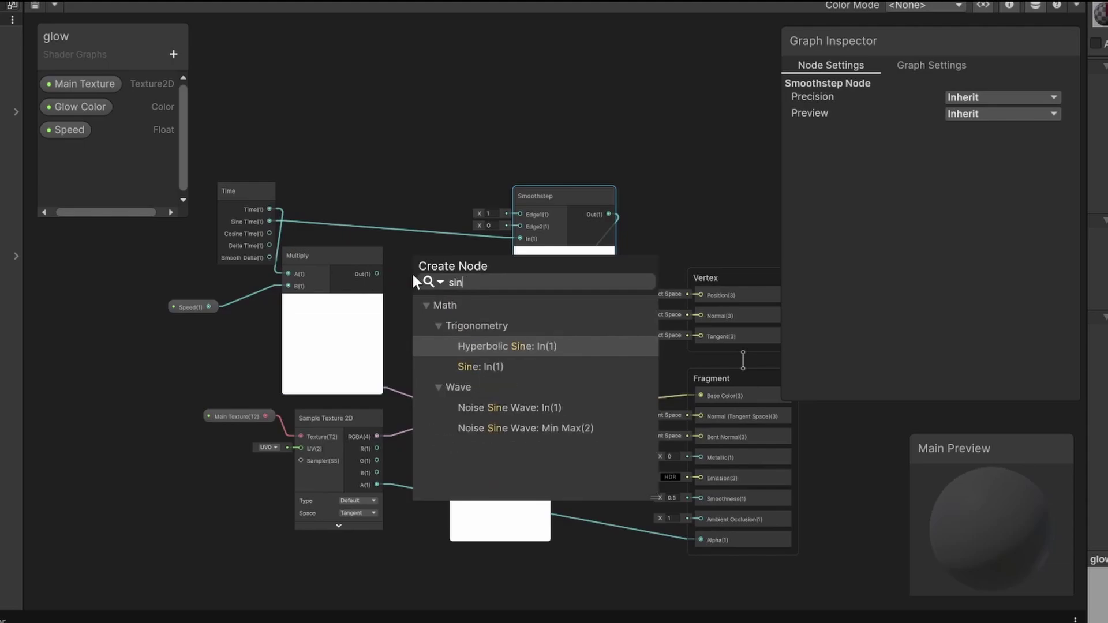
pyautogui.press('Down')
pyautogui.press('Return')
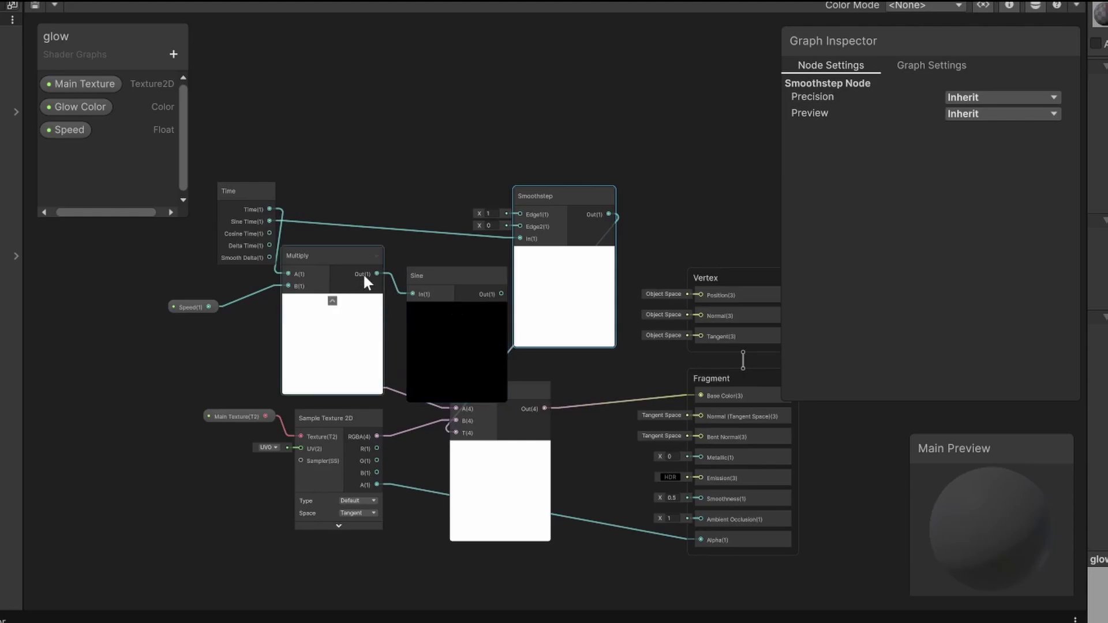
# Collapse the Multiply preview and connect the Sine output to the Smoothstep's In input, replacing the Sine Time connection.
pyautogui.click(328, 312)
pyautogui.click(332, 300)
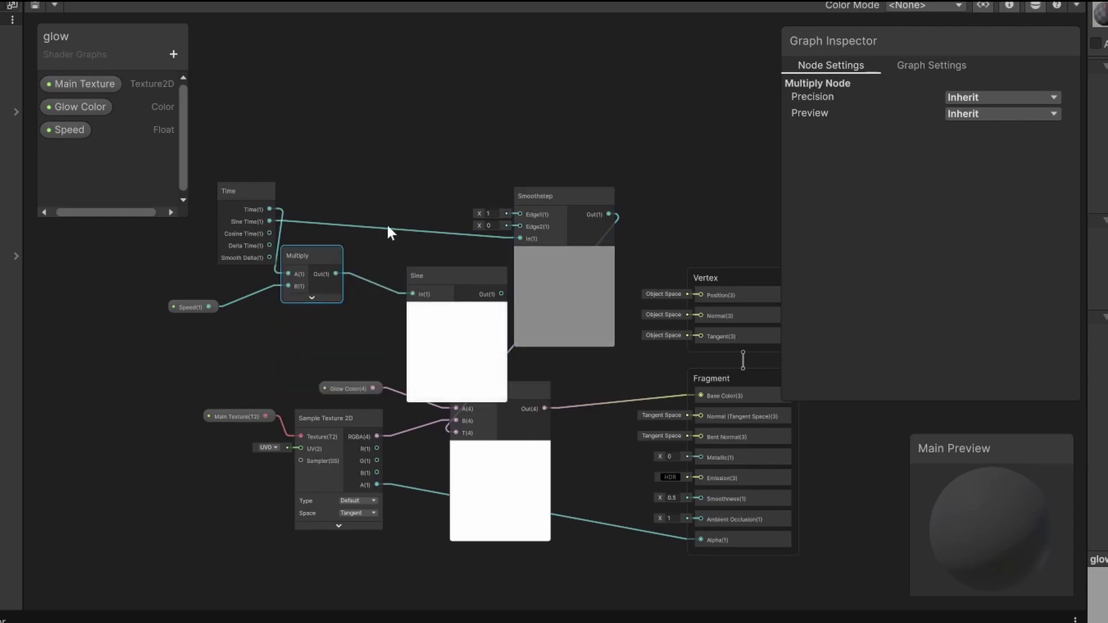
pyautogui.click(438, 144)
pyautogui.moveTo(501, 294); pyautogui.dragTo(512, 238)
pyautogui.moveTo(450, 279); pyautogui.dragTo(431, 248)
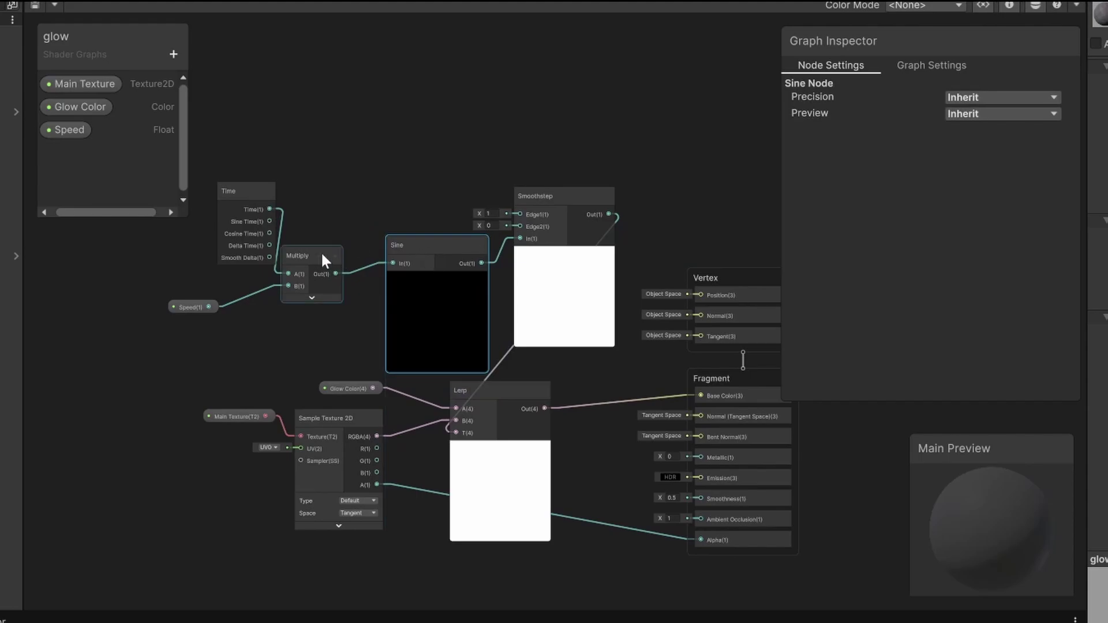
# Line up the Time, Speed, Multiply and Sine nodes compactly, hiding Time's unused outputs and collapsing the Sine preview.
pyautogui.moveTo(323, 255); pyautogui.dragTo(329, 196)
pyautogui.click(271, 190)
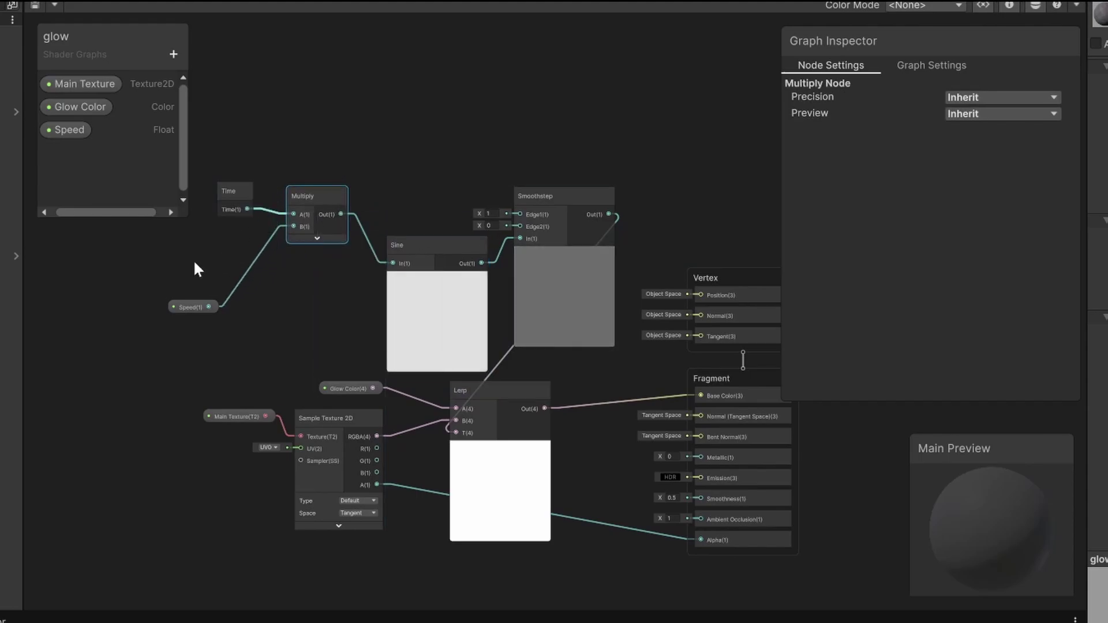
pyautogui.moveTo(186, 306); pyautogui.dragTo(231, 234)
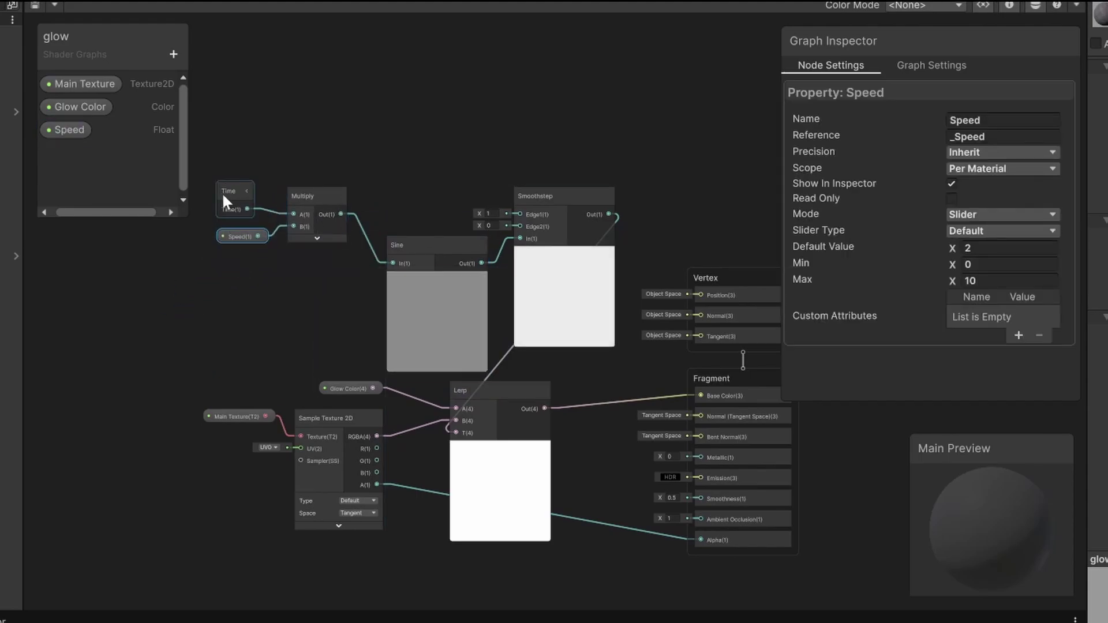
pyautogui.moveTo(229, 192); pyautogui.dragTo(246, 195)
pyautogui.moveTo(423, 245); pyautogui.dragTo(403, 200)
pyautogui.click(411, 230)
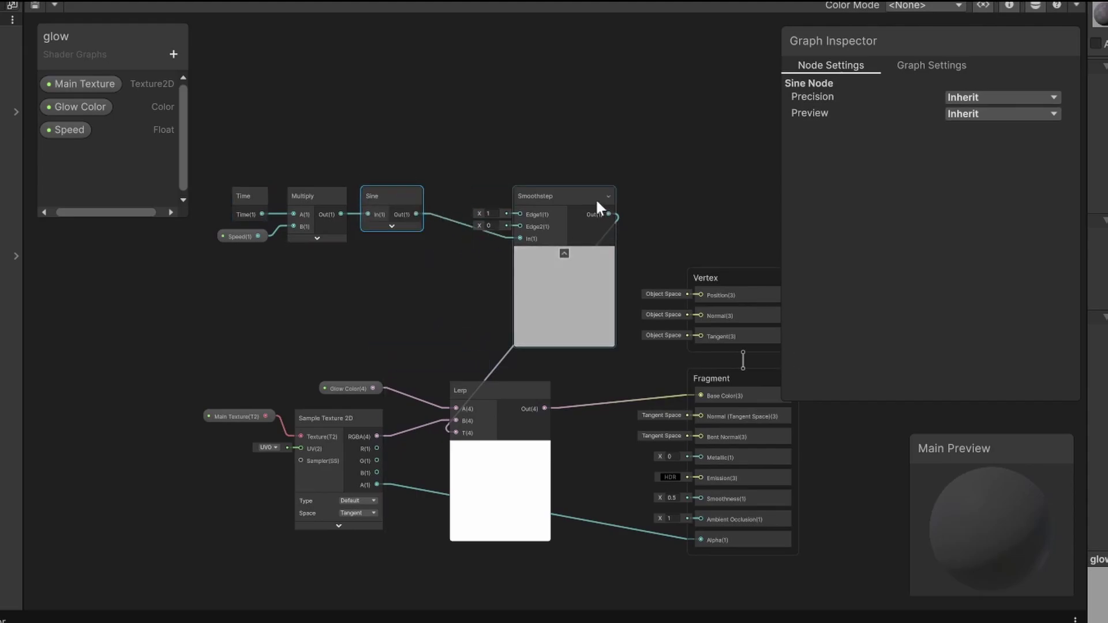
# Move the Smoothstep node closer to Sine, shift the whole time-based node group clear of the Lerp, and save the graph.
pyautogui.moveTo(584, 195); pyautogui.dragTo(511, 139)
pyautogui.moveTo(242, 108); pyautogui.dragTo(560, 256)
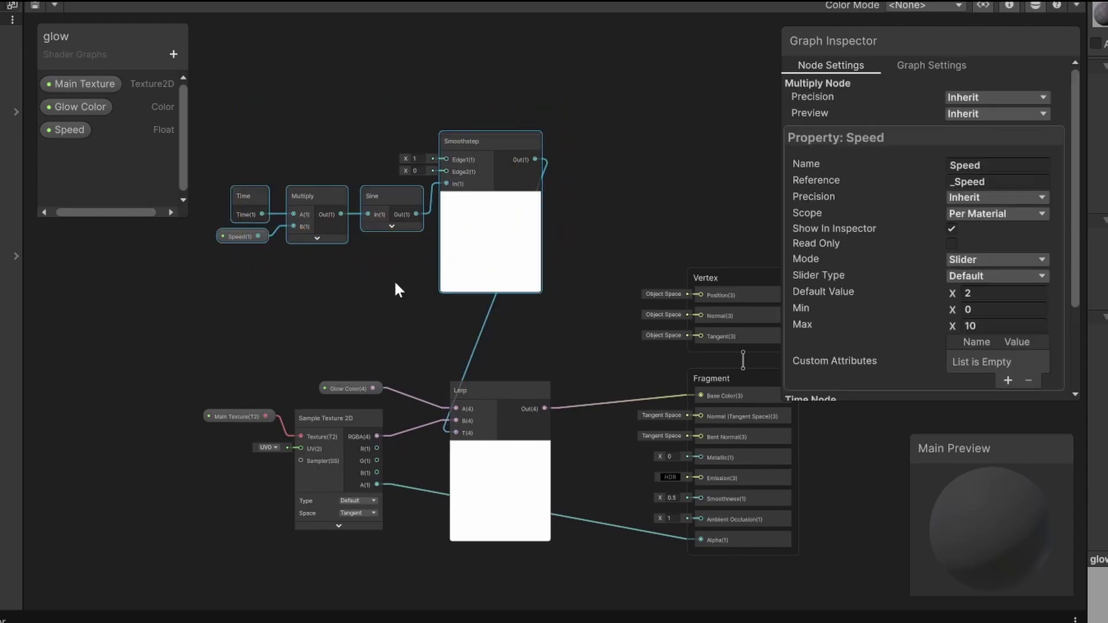
pyautogui.scroll(-3, 396, 286)
pyautogui.moveTo(453, 204); pyautogui.dragTo(364, 245)
pyautogui.hotkey('ctrl', 's')
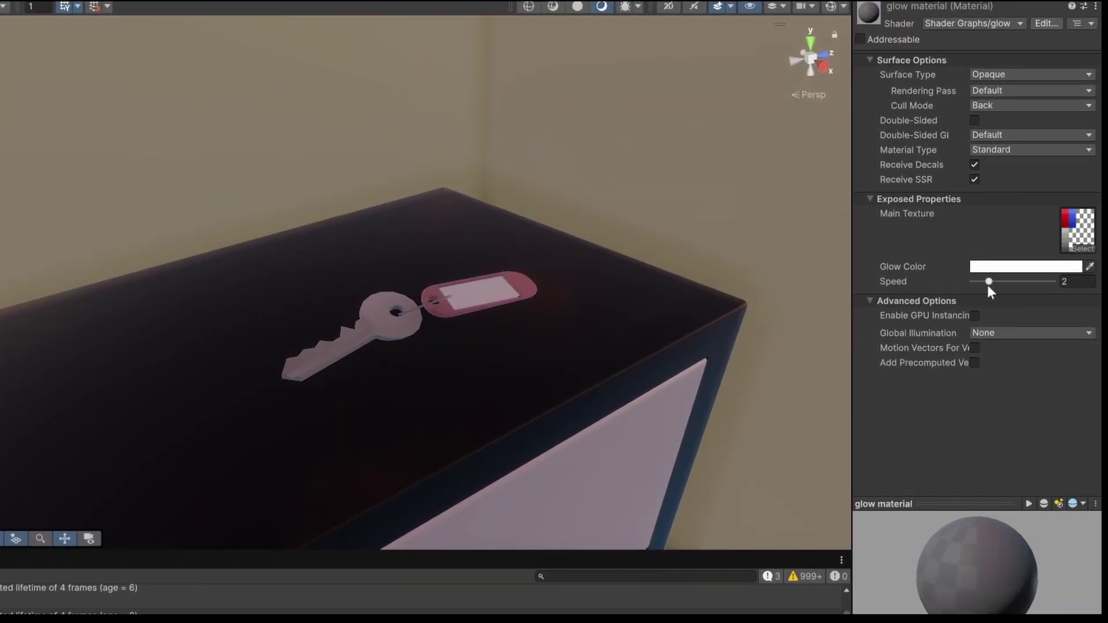
# Raise the glow material's Speed to 10 and check the pulsing on the key in the scene.
pyautogui.moveTo(992, 282); pyautogui.dragTo(1098, 290)
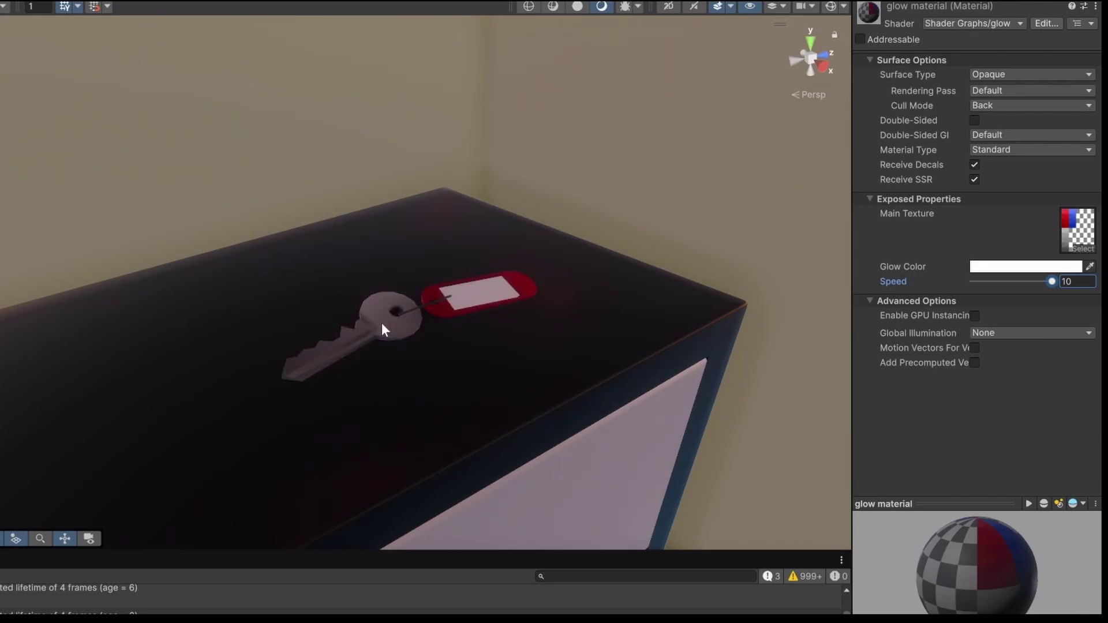
pyautogui.moveTo(520, 359); pyautogui.dragTo(503, 354, button='right')
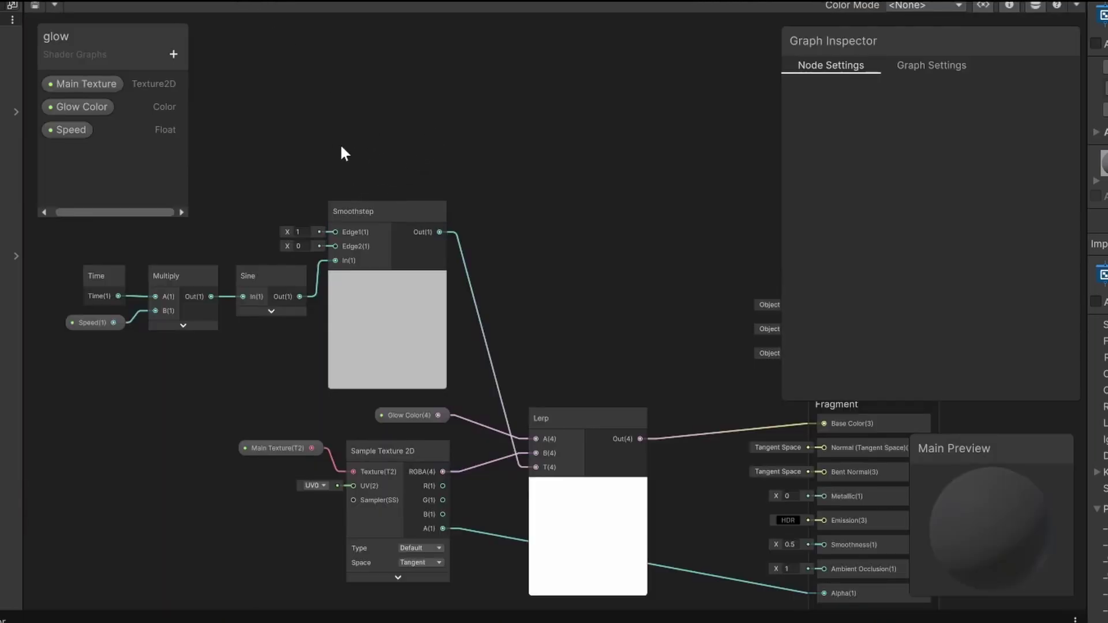
# Set the Smoothstep node's Edge1 value to 4 in the glow graph.
pyautogui.click(299, 232)
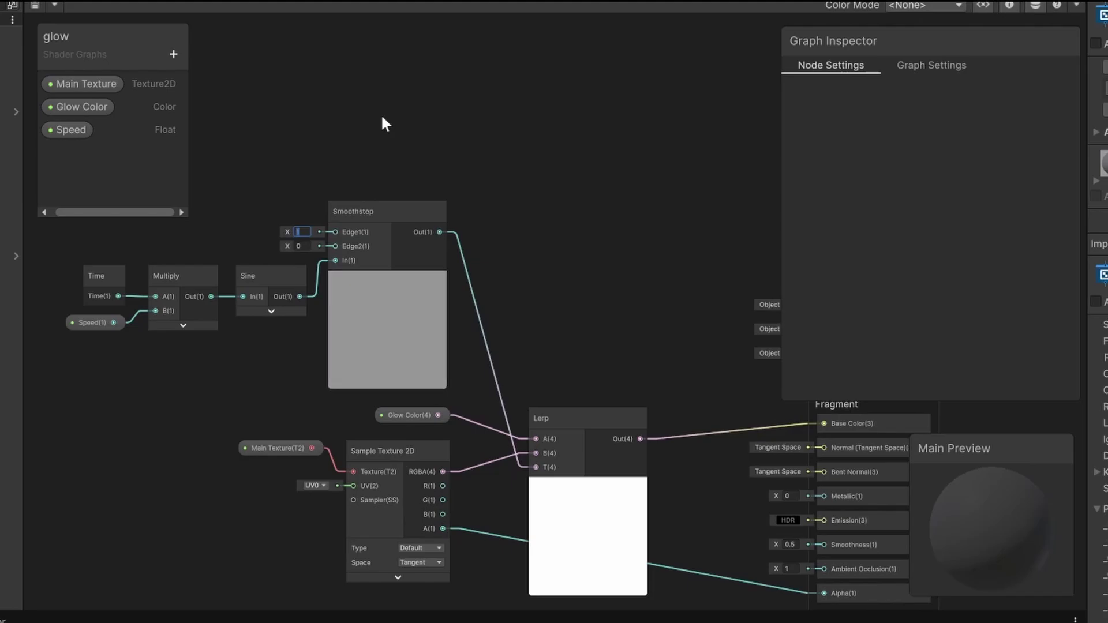
pyautogui.write('4')
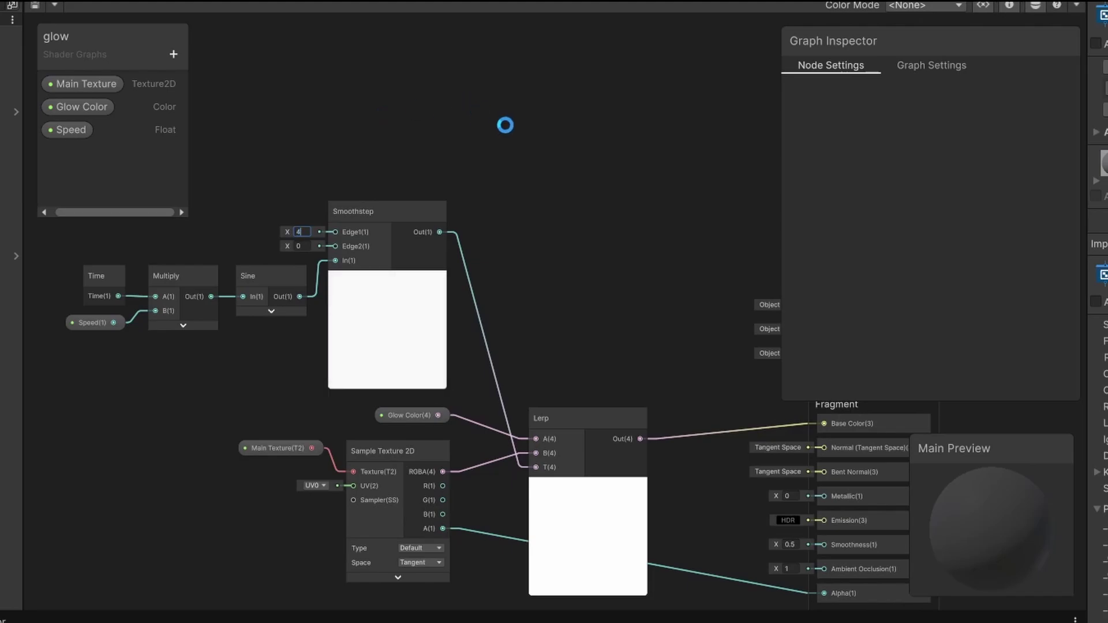
# Check the key's glow in the scene, and add a Float property named Intensity to the glow graph.
pyautogui.click(141, 4)
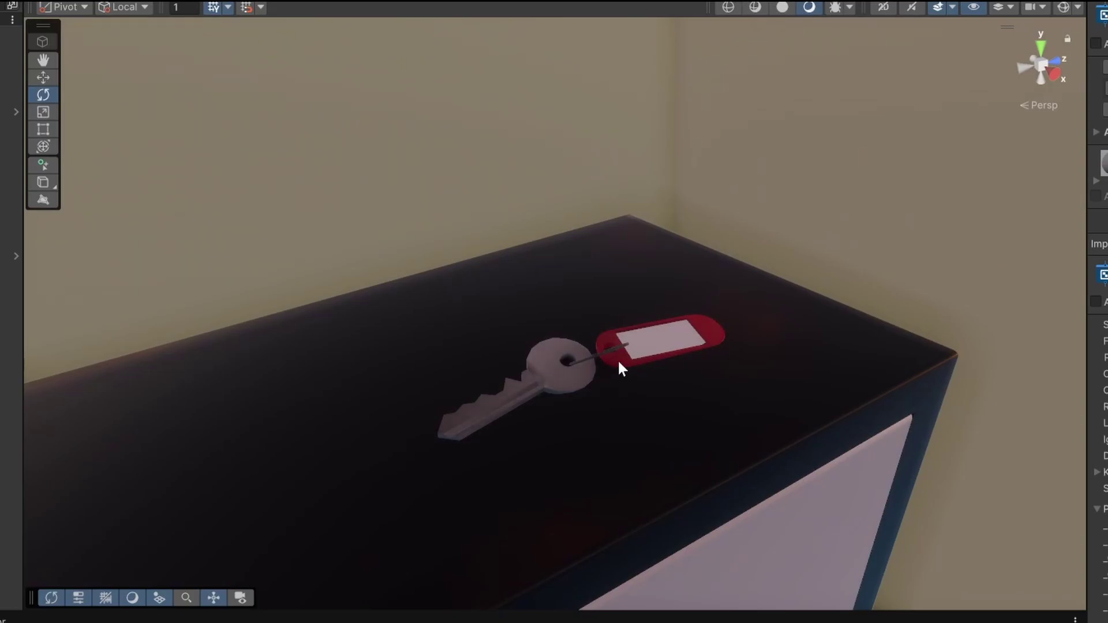
pyautogui.click(346, 2)
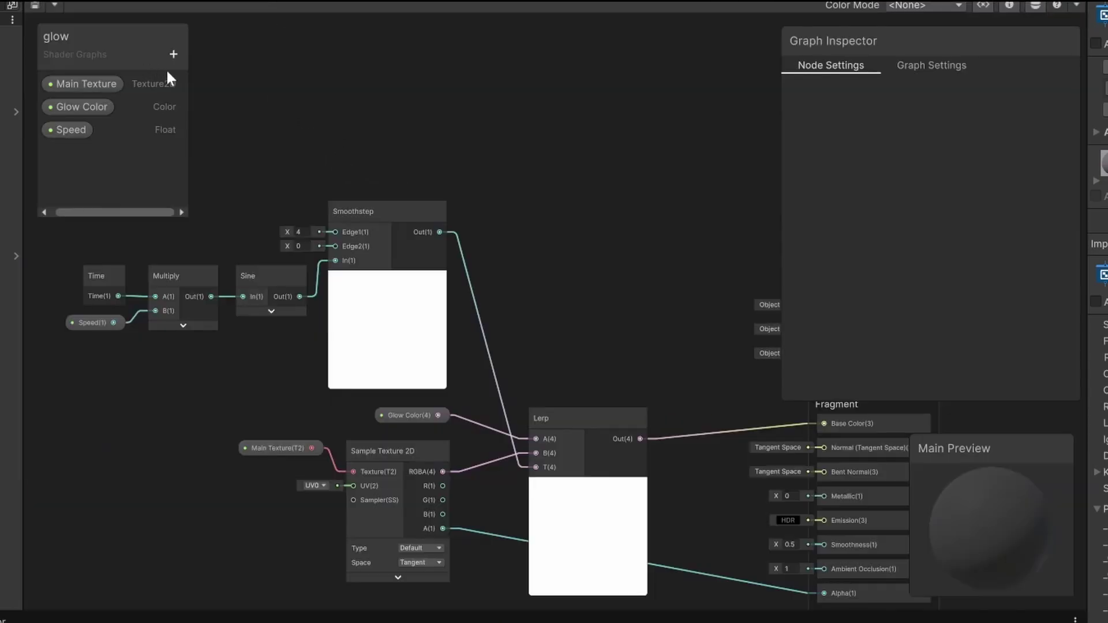
pyautogui.click(175, 56)
pyautogui.click(218, 83)
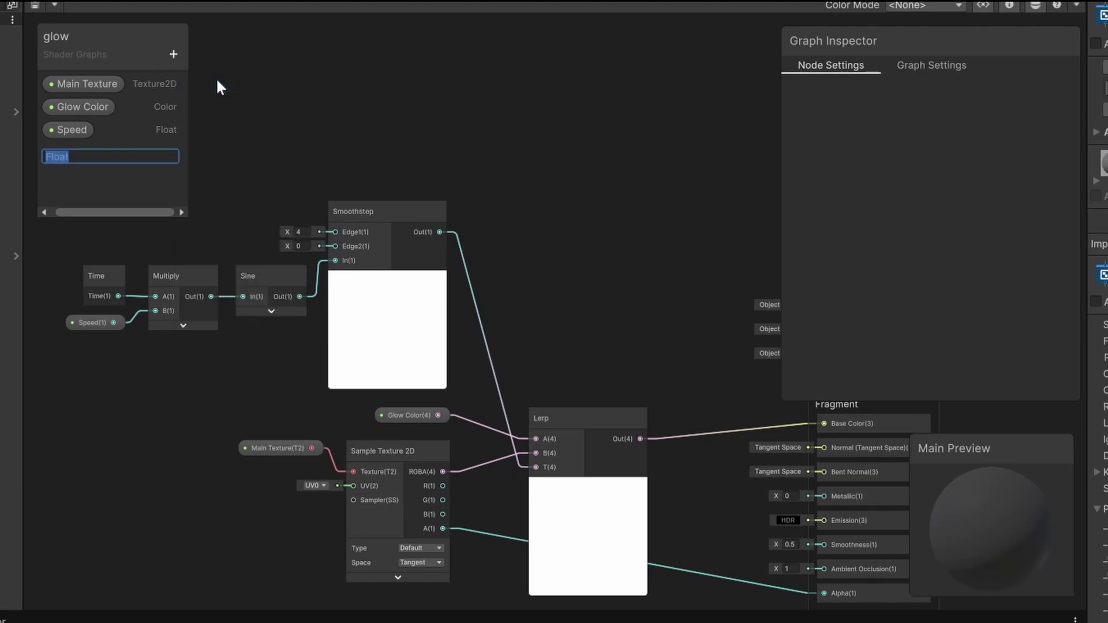
pyautogui.write('In')
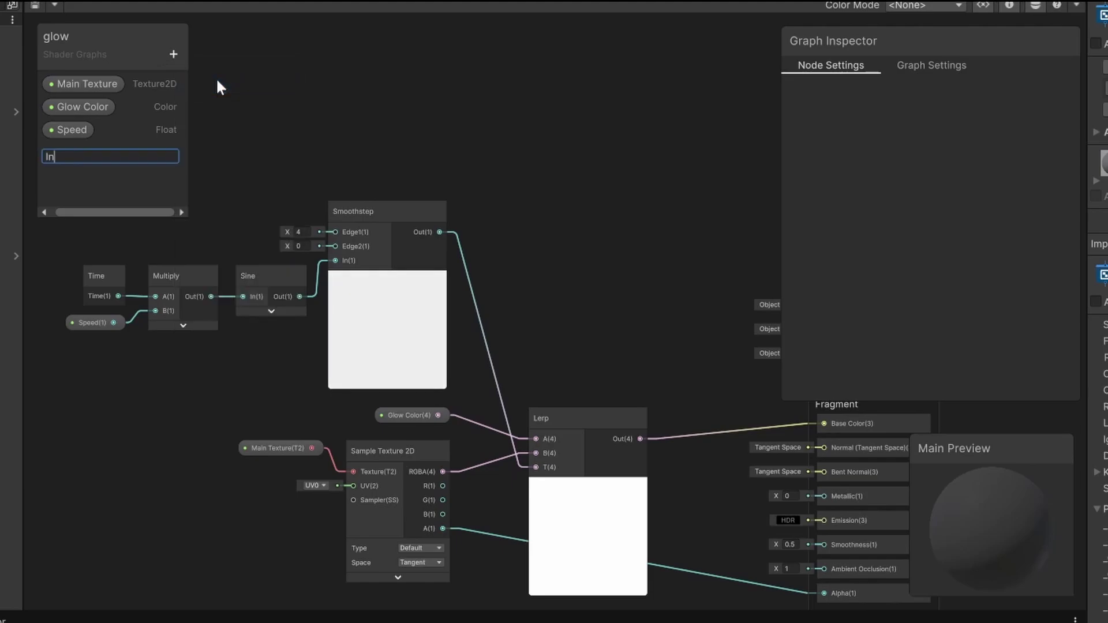
pyautogui.write('tensity')
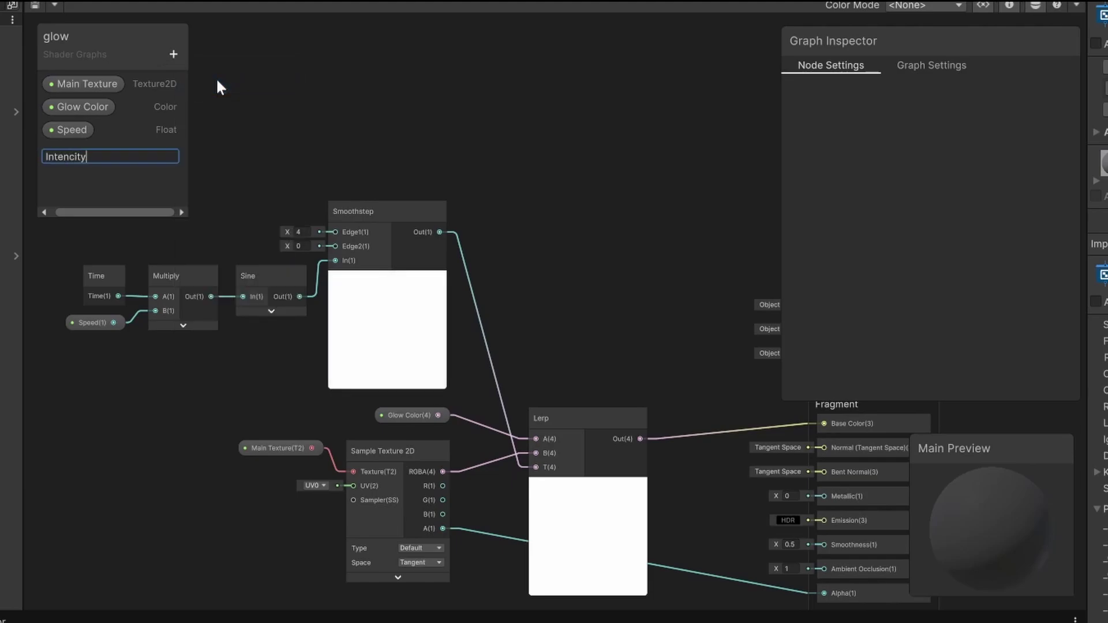
pyautogui.press('BackSpace')
pyautogui.press('BackSpace')
pyautogui.press('BackSpace')
pyautogui.press('BackSpace')
pyautogui.write('sity')
pyautogui.press('Return')
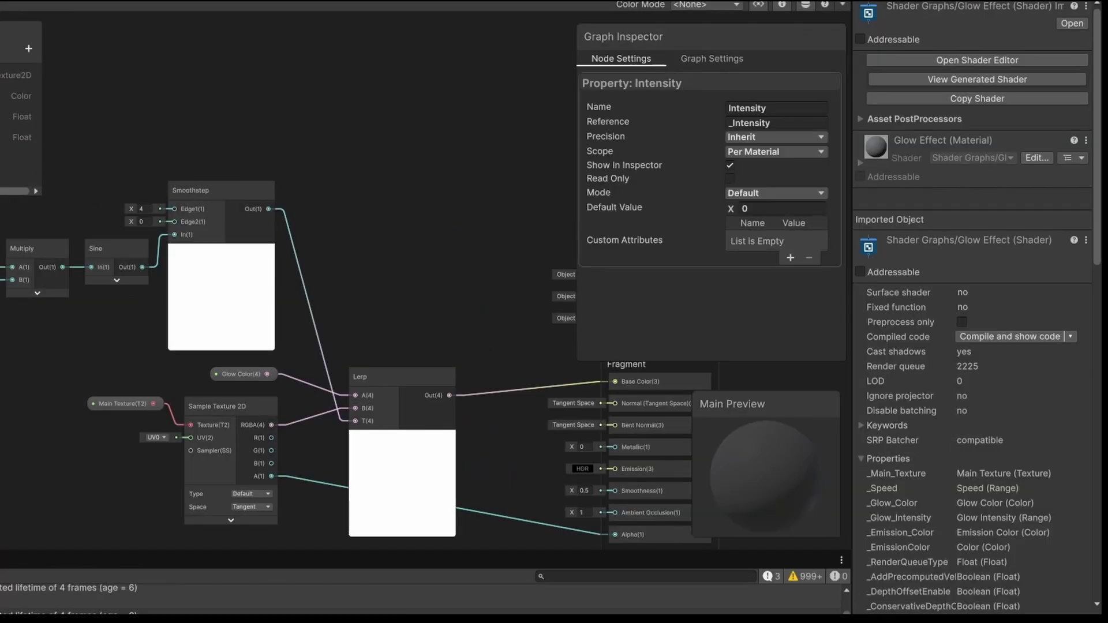
# Change the Intensity property's mode to Slider and review its default, minimum and maximum values.
pyautogui.click(789, 196)
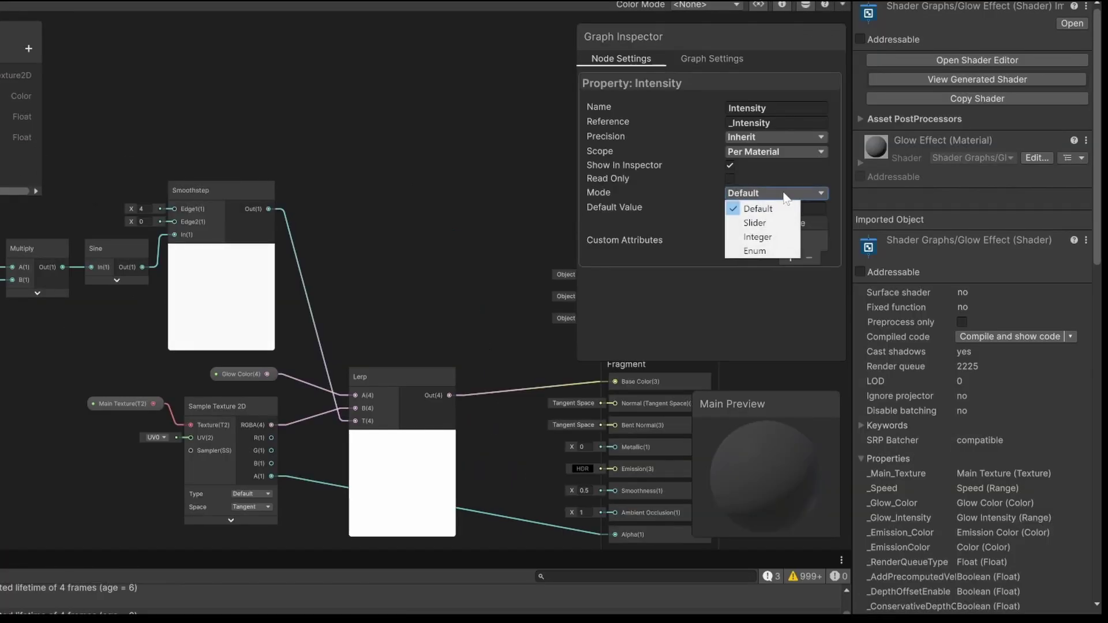
pyautogui.click(756, 222)
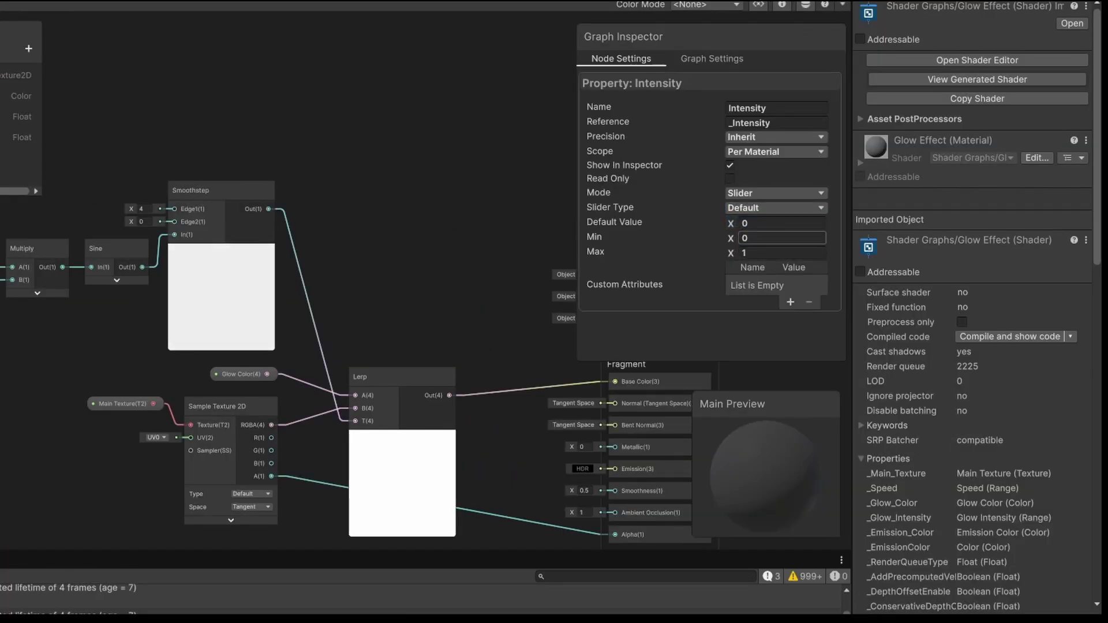
pyautogui.click(755, 238)
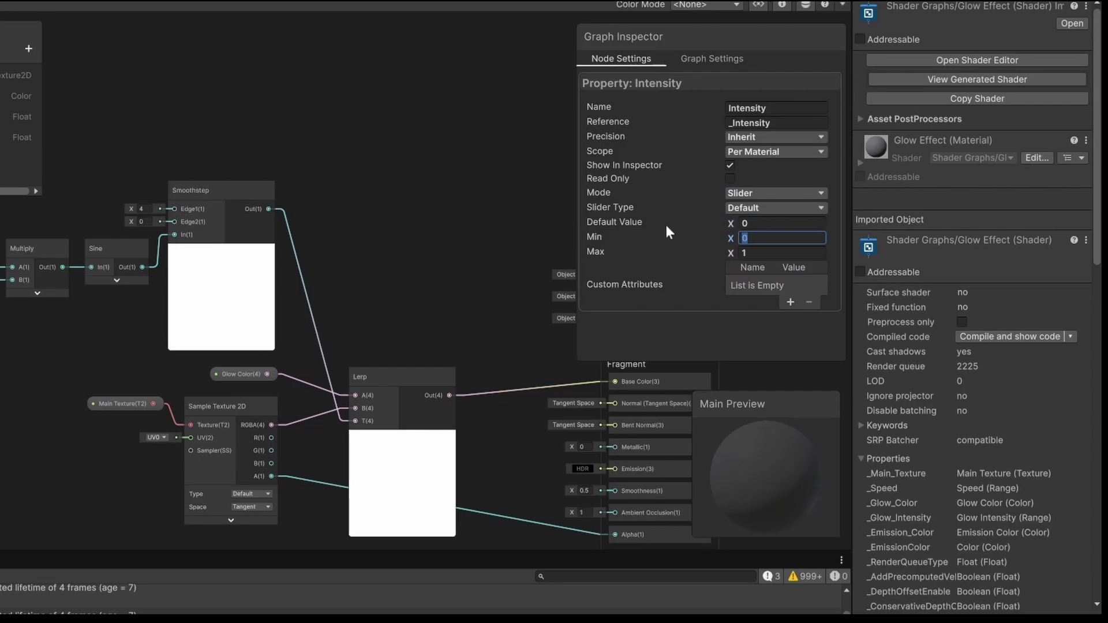
pyautogui.click(750, 223)
pyautogui.click(751, 252)
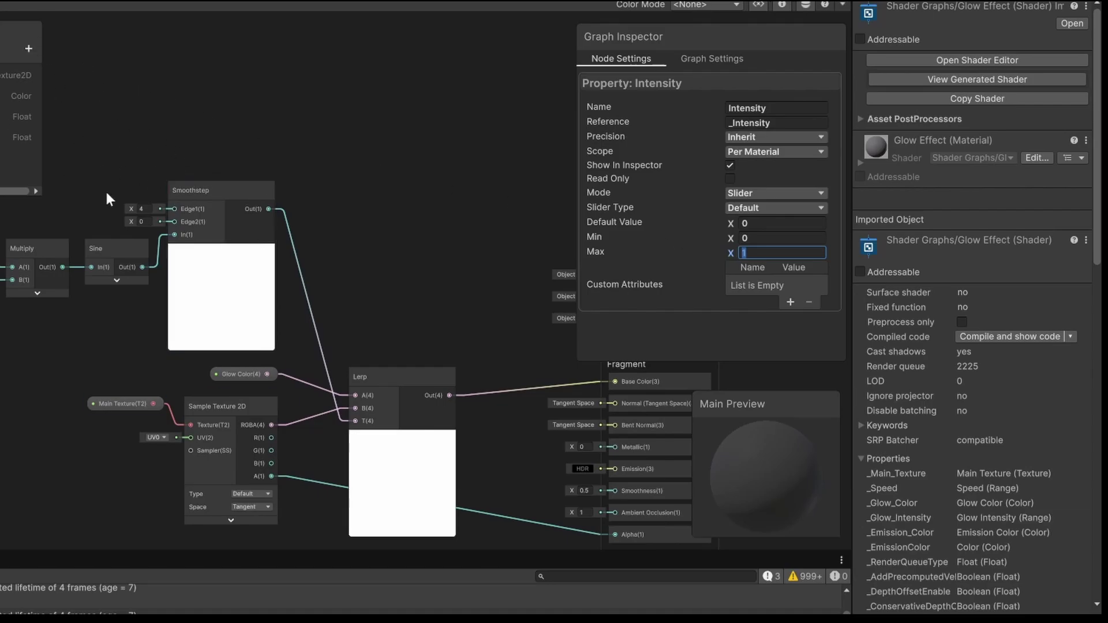
# Place the Intensity property above the time nodes and feed it into a new One Minus node with its preview collapsed.
pyautogui.moveTo(373, 253); pyautogui.dragTo(477, 289, button='middle')
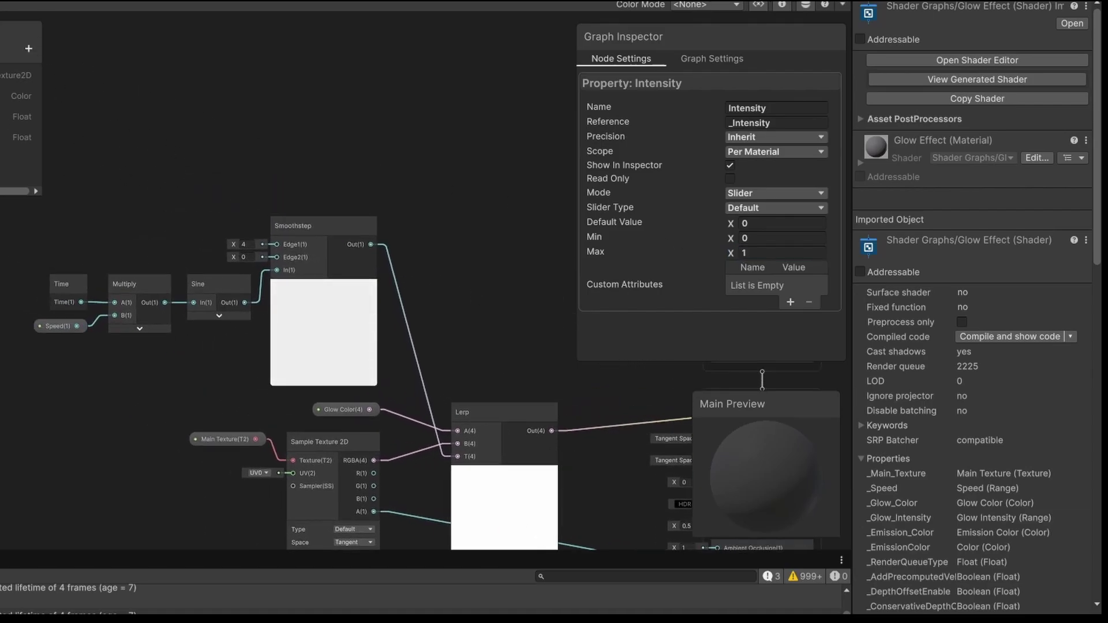
pyautogui.moveTo(1, 138); pyautogui.dragTo(195, 199)
pyautogui.moveTo(111, 217); pyautogui.dragTo(213, 199)
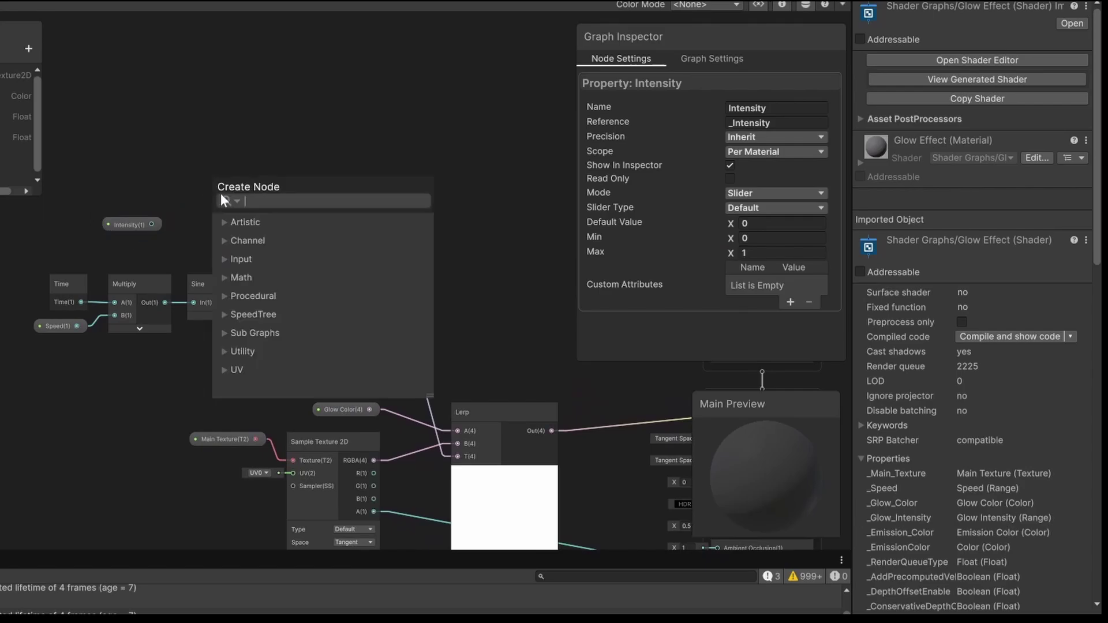
pyautogui.write('one')
pyautogui.press('Return')
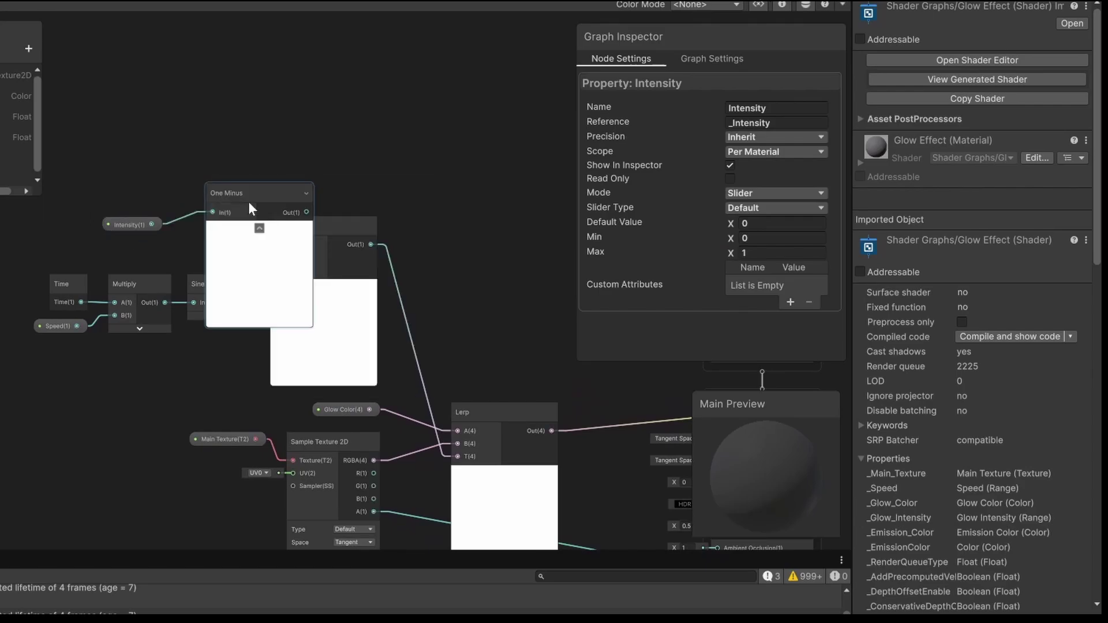
pyautogui.click(260, 228)
pyautogui.moveTo(113, 225); pyautogui.dragTo(78, 192)
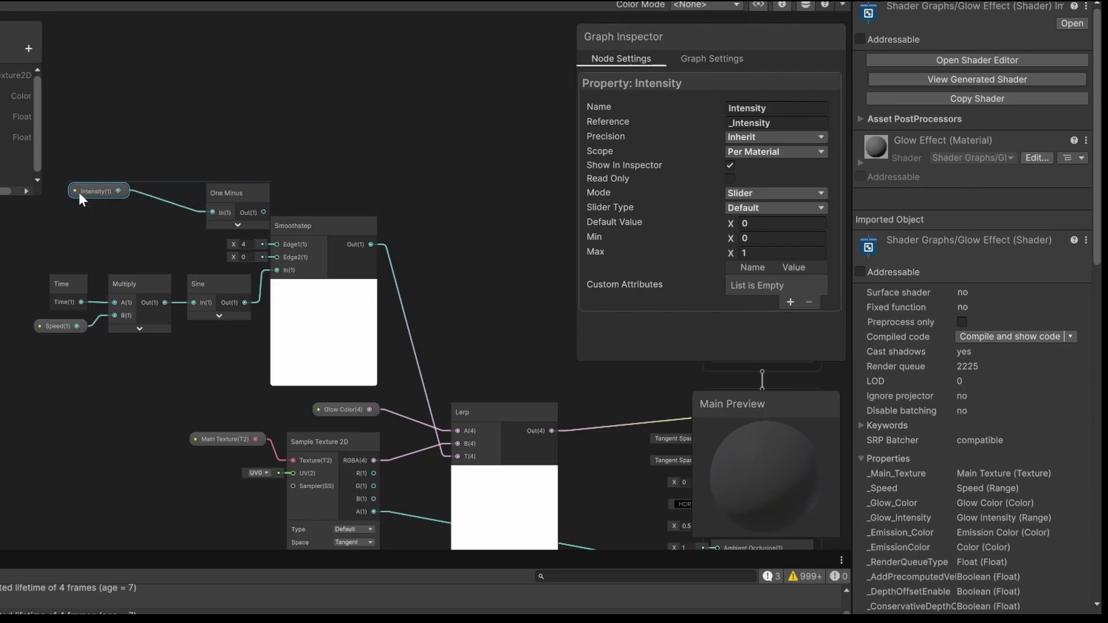
# Feed the One Minus output into input A of a new Multiply node, set B to 4, and collapse the preview.
pyautogui.moveTo(231, 193)
pyautogui.mouseDown()
pyautogui.moveTo(165, 193)
pyautogui.moveTo(245, 184)
pyautogui.mouseUp()
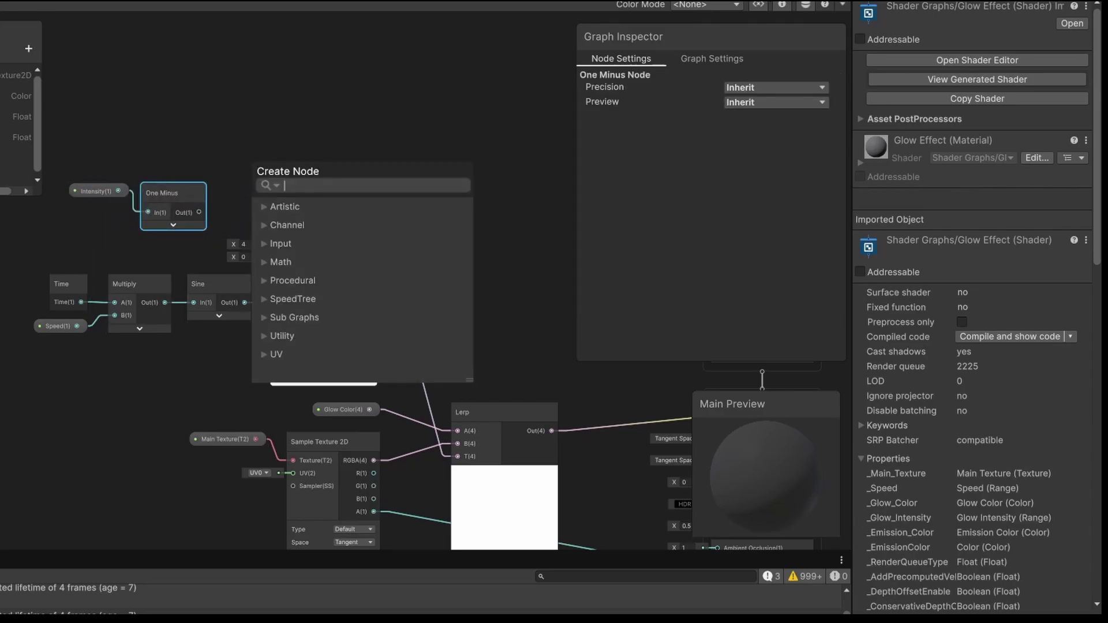
pyautogui.write('mul')
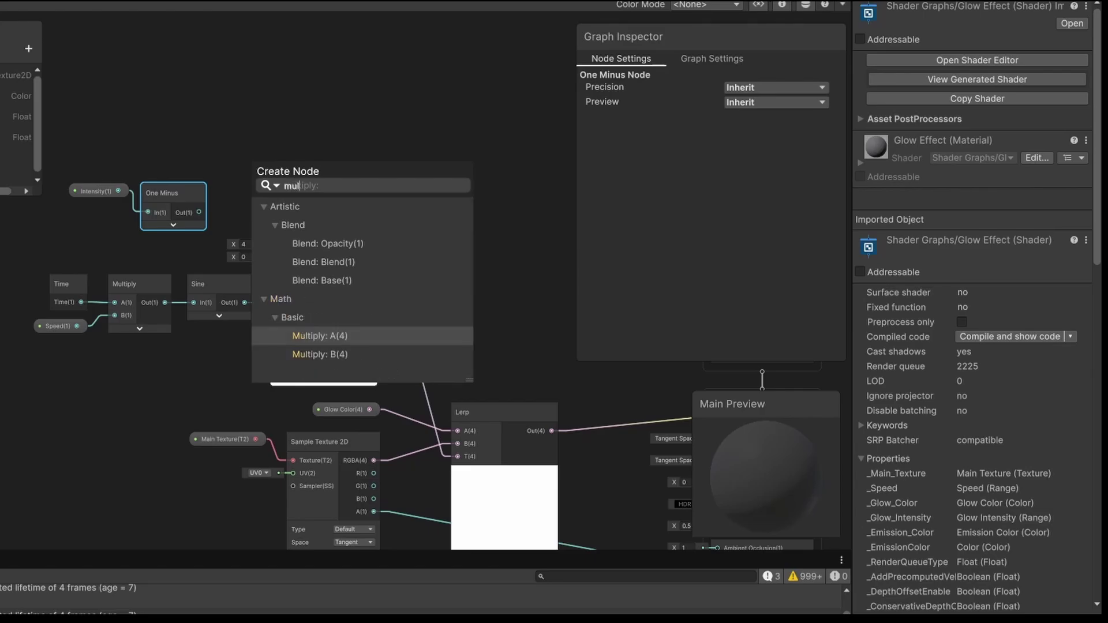
pyautogui.press('Return')
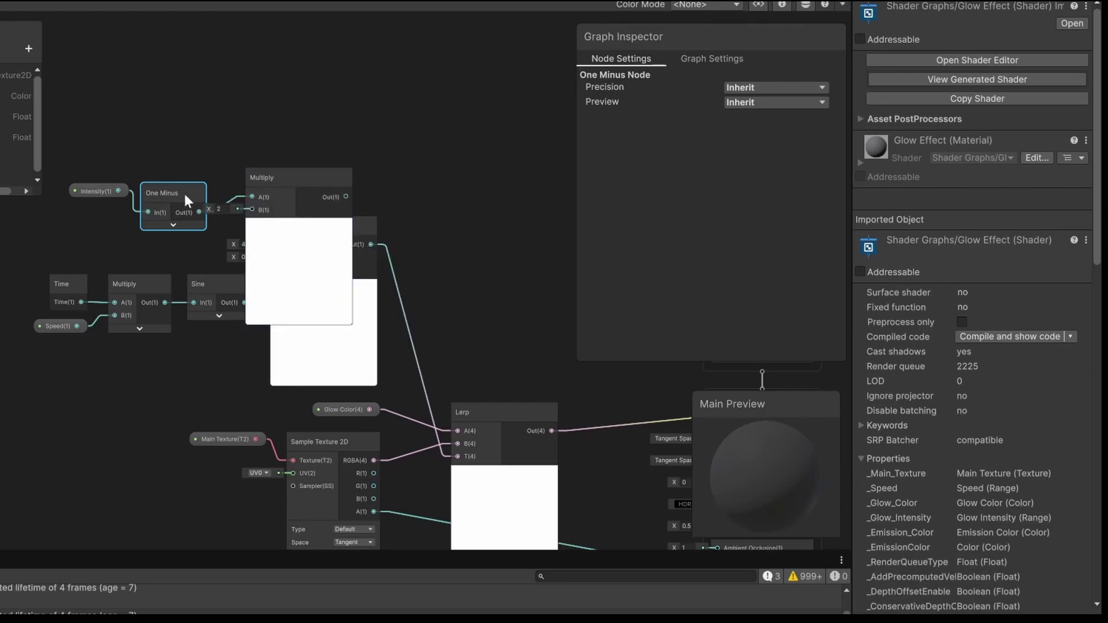
pyautogui.click(220, 209)
pyautogui.write('4')
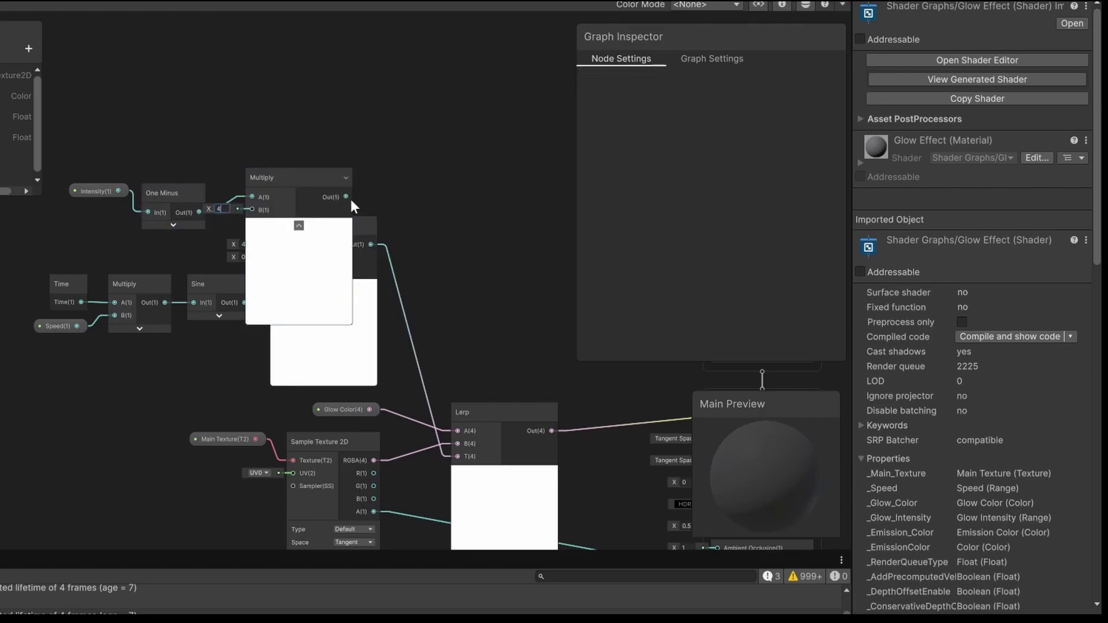
pyautogui.click(298, 225)
# Connect the new Multiply output to Smoothstep's Edge1, line up the Intensity and One Minus nodes before it, and save the graph.
pyautogui.moveTo(305, 196); pyautogui.dragTo(276, 244)
pyautogui.moveTo(104, 203)
pyautogui.mouseDown()
pyautogui.moveTo(73, 234)
pyautogui.moveTo(105, 175)
pyautogui.moveTo(113, 185)
pyautogui.mouseUp()
pyautogui.click(164, 182)
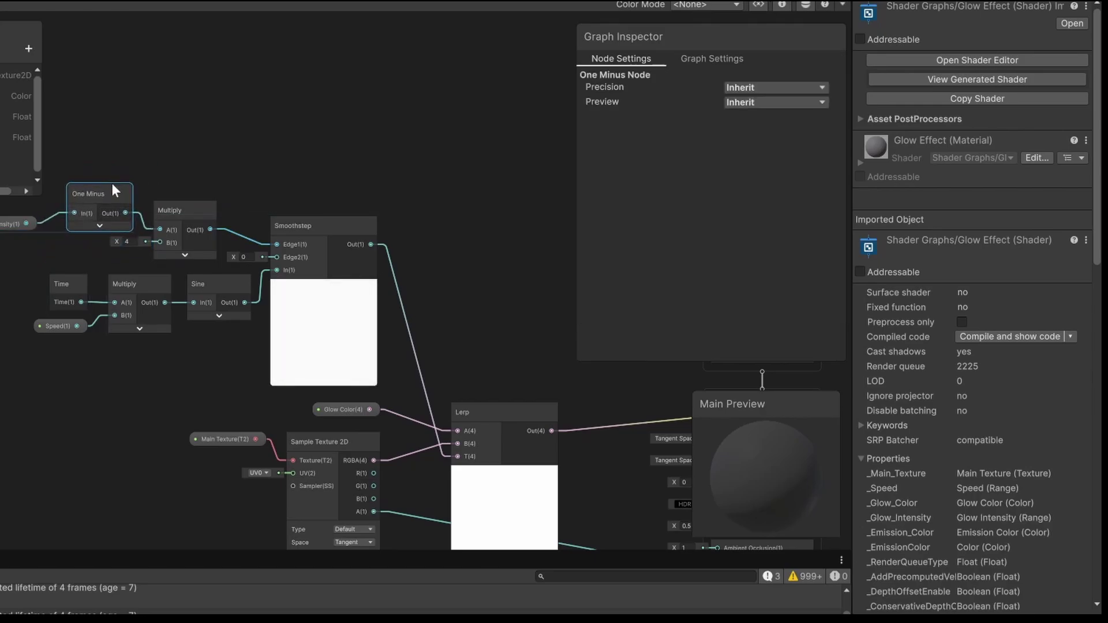
pyautogui.click(12, 223)
pyautogui.moveTo(13, 222); pyautogui.dragTo(22, 214)
pyautogui.moveTo(373, 164); pyautogui.dragTo(310, 169, button='middle')
pyautogui.hotkey('ctrl', 's')
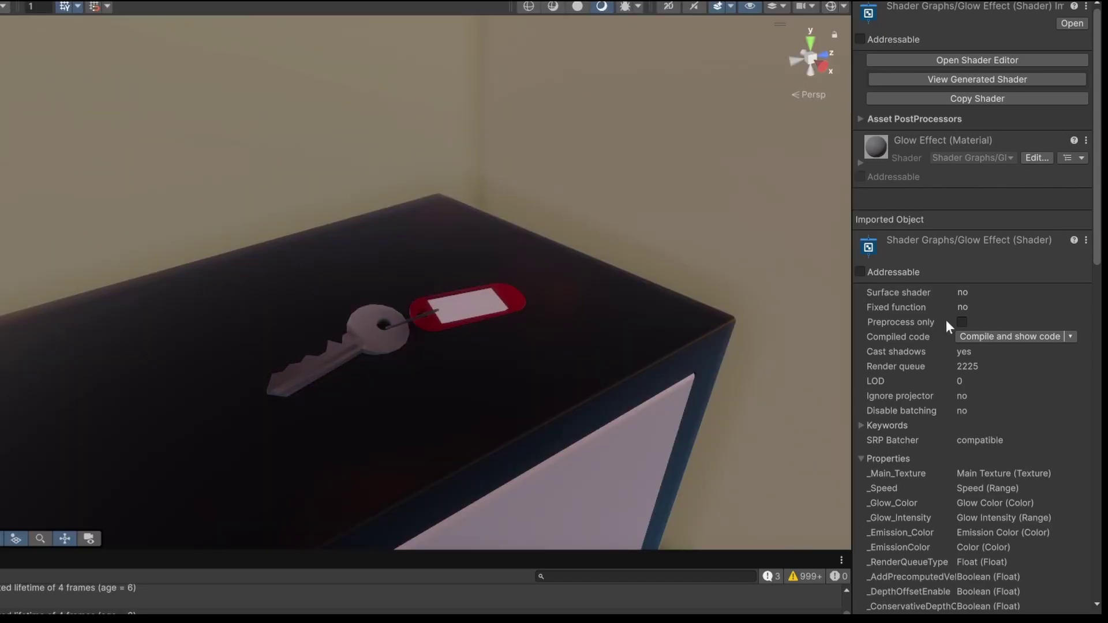
# Locate the glow material through the key's Mesh Renderer and raise its Intensity to about 0.3 while viewing the key.
pyautogui.click(43, 1)
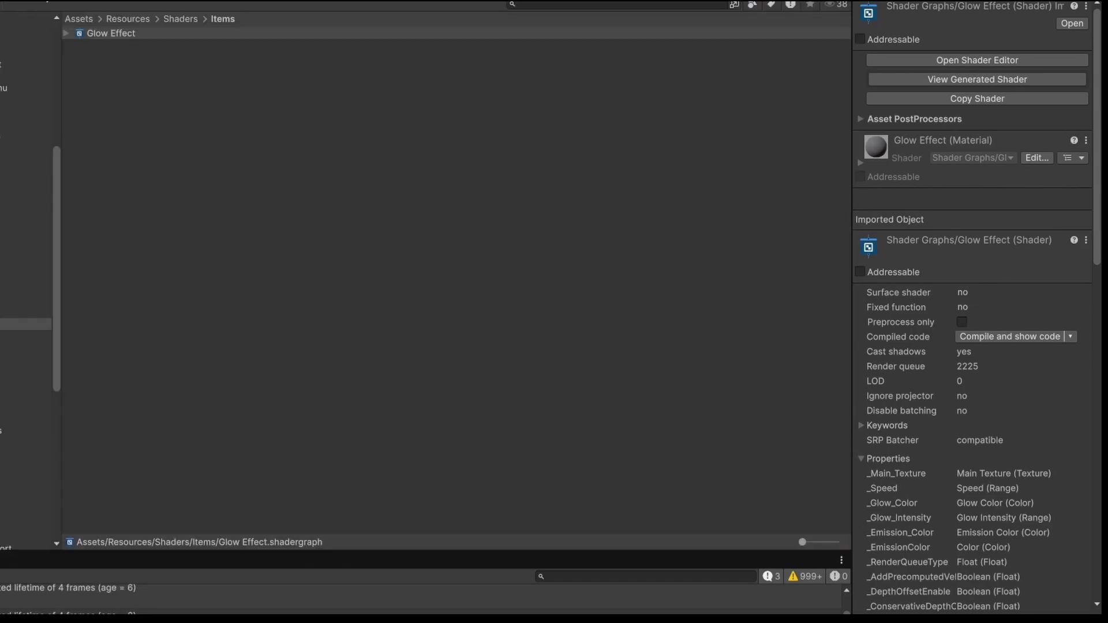
pyautogui.click(11, 1)
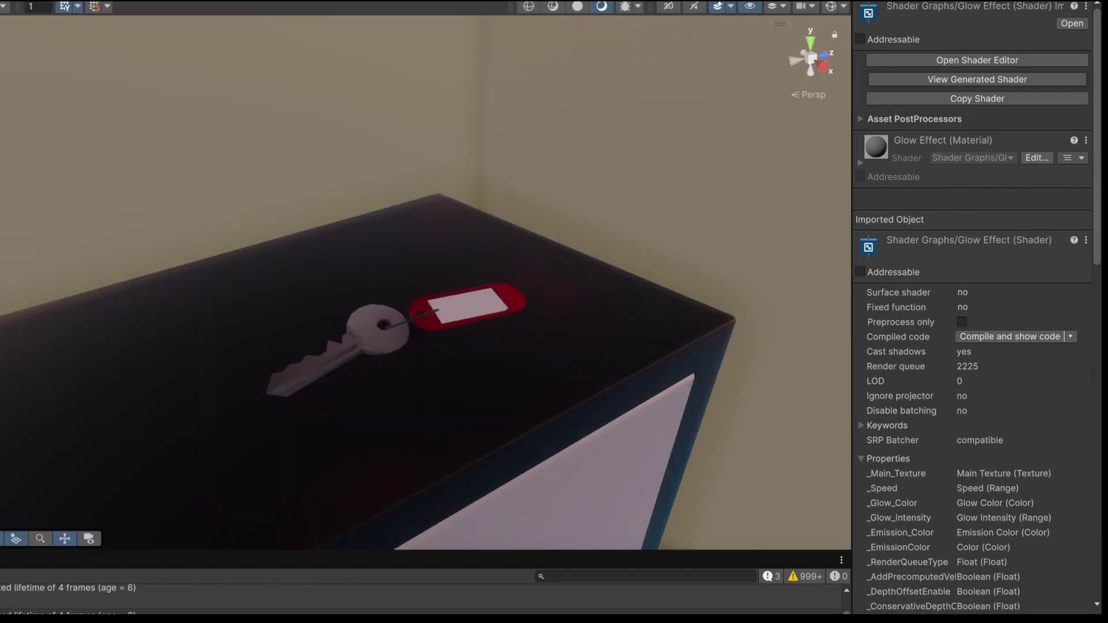
pyautogui.click(364, 341)
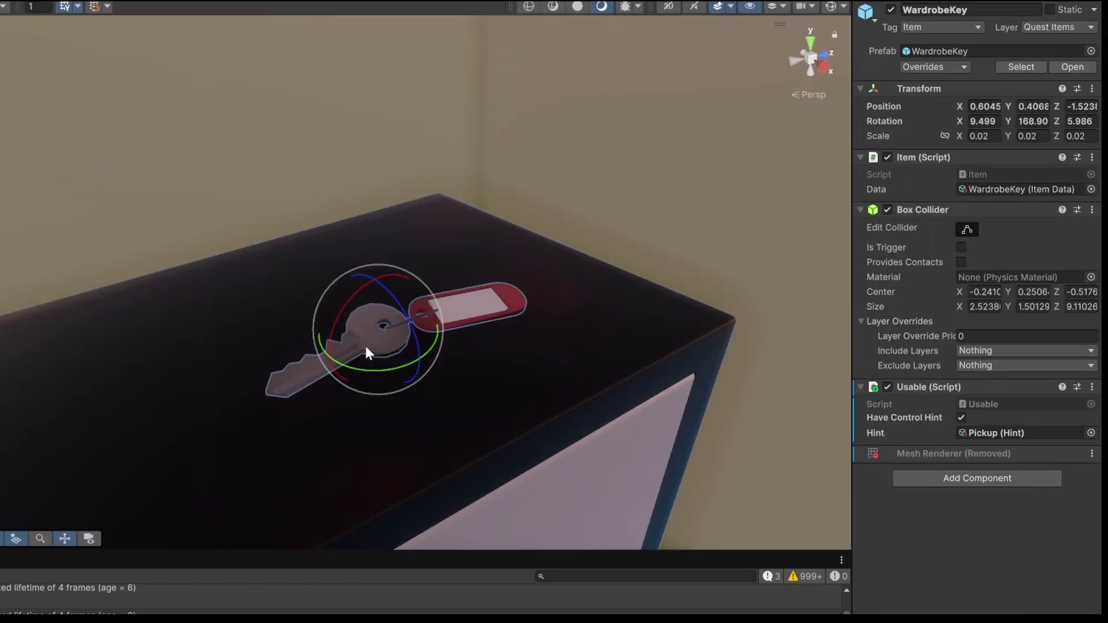
pyautogui.click(364, 341)
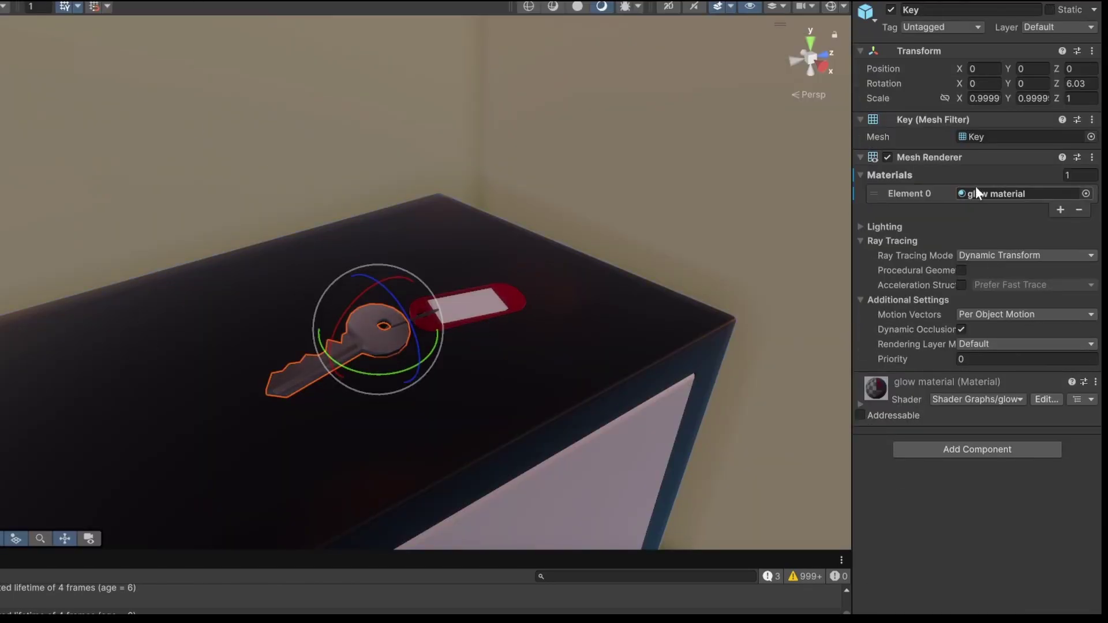
pyautogui.click(38, 2)
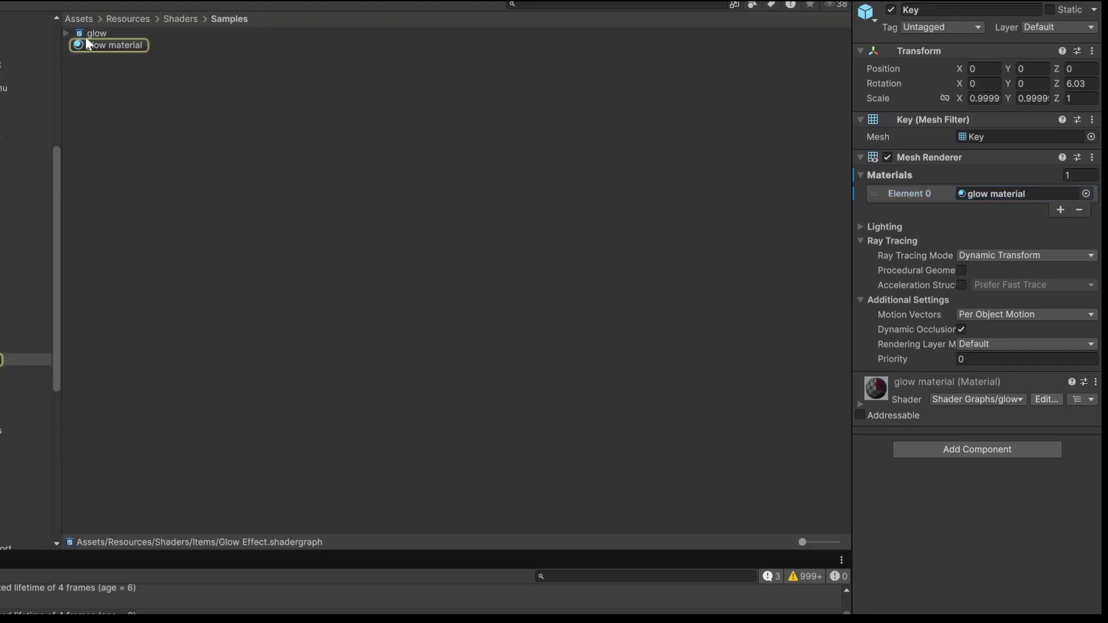
pyautogui.click(99, 46)
pyautogui.click(21, 3)
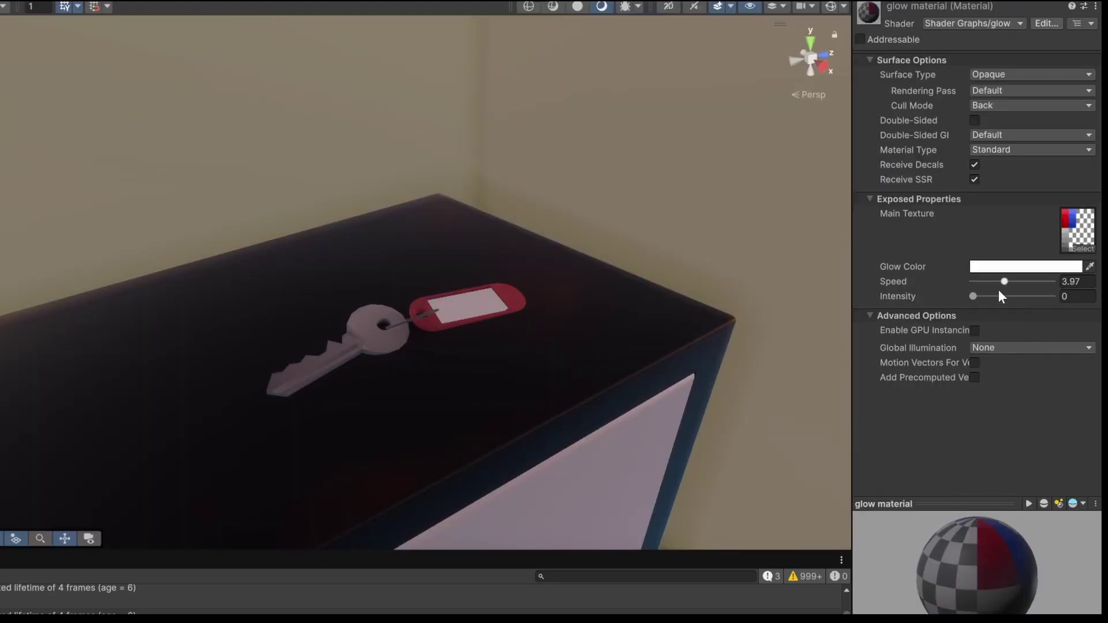
pyautogui.moveTo(974, 297); pyautogui.dragTo(1000, 297)
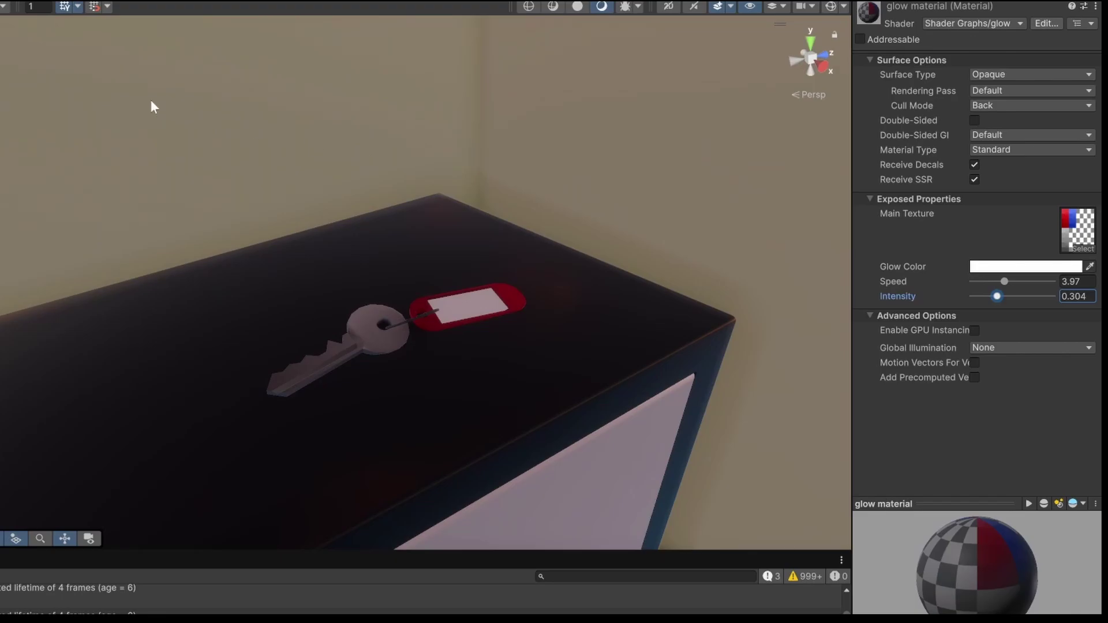
# Disable the Sun object temporarily to check the key in darkness, and enable it again.
pyautogui.click(1, 87)
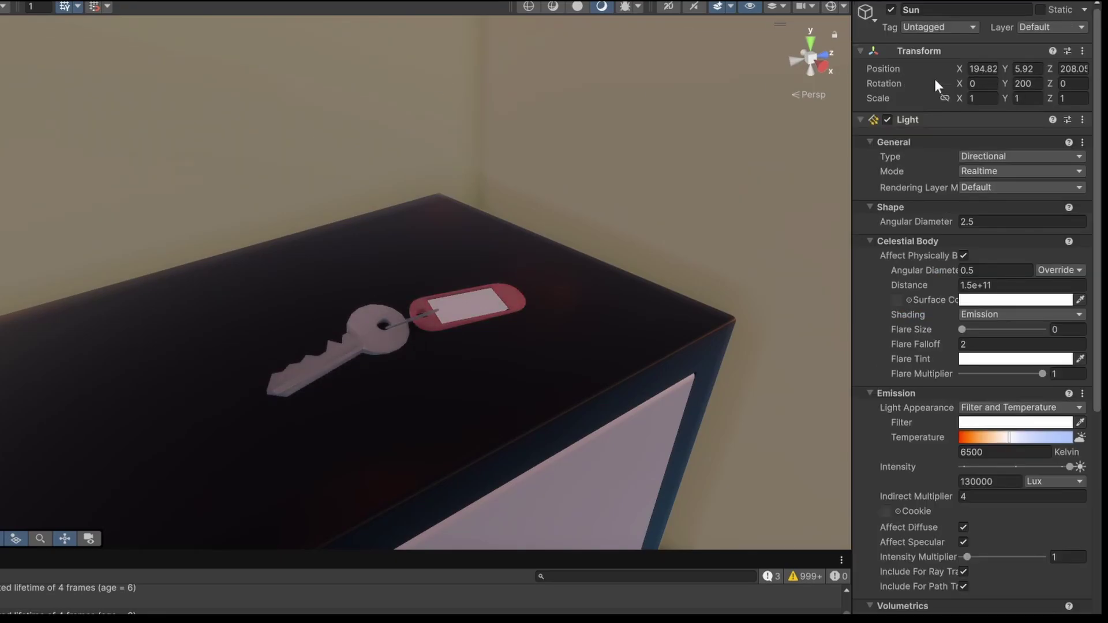
pyautogui.click(893, 10)
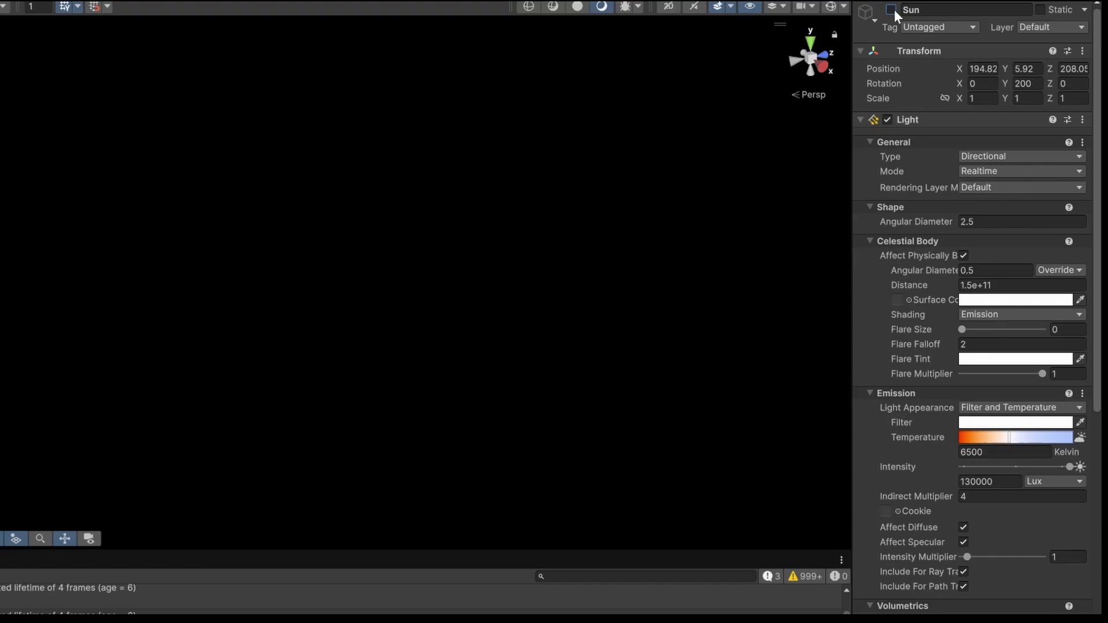
pyautogui.click(892, 10)
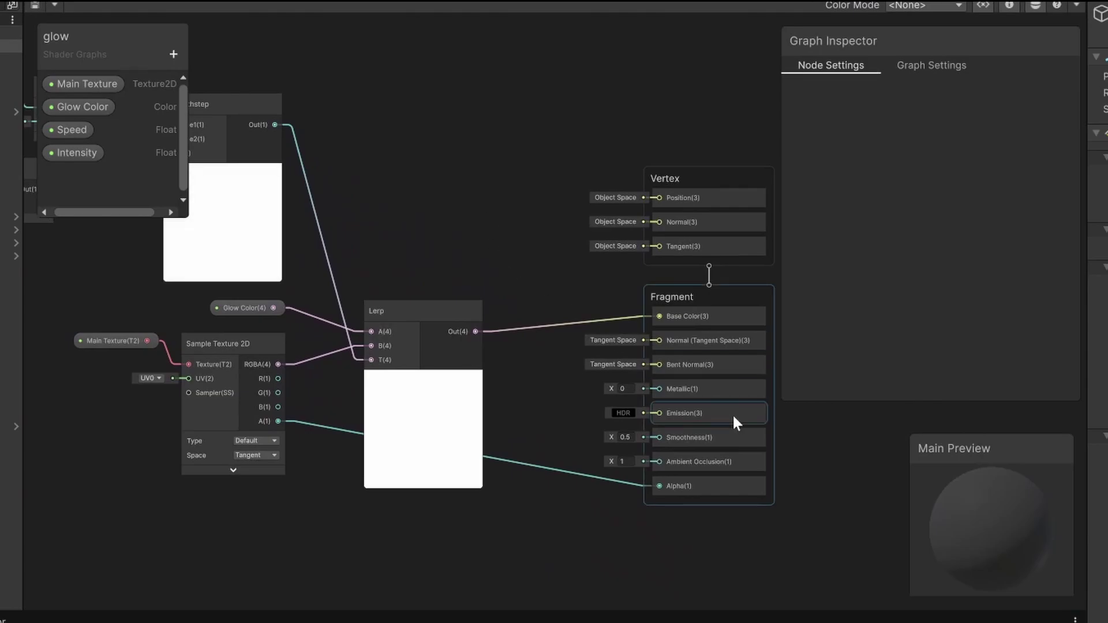
# Move Emission above Base Color in the glow graph's Fragment block and nudge the Lerp node.
pyautogui.moveTo(732, 414); pyautogui.dragTo(720, 315)
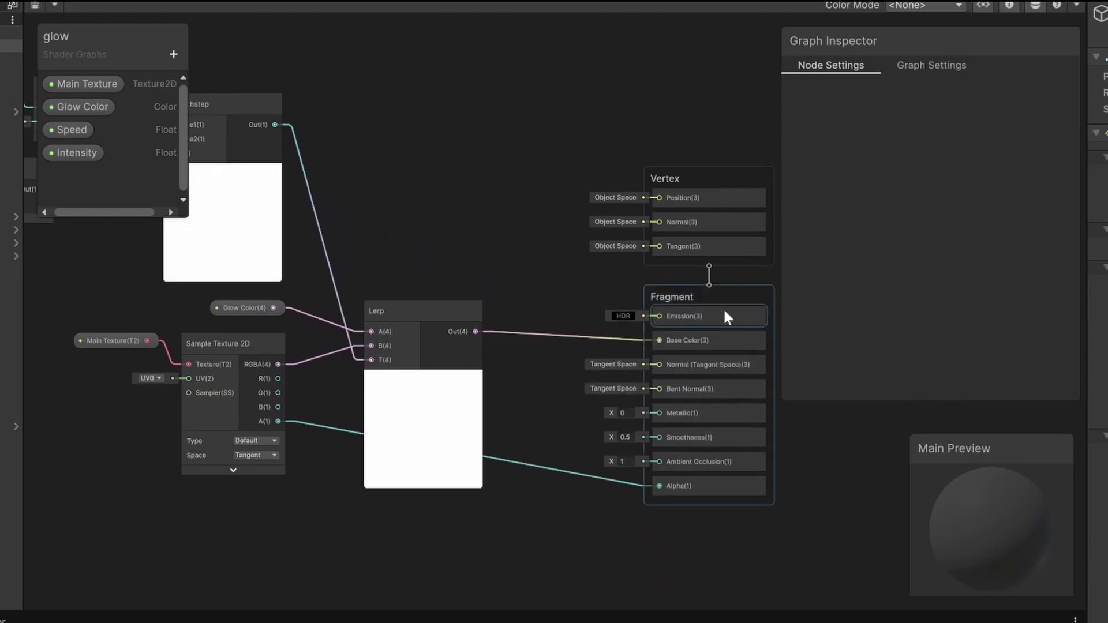
pyautogui.moveTo(494, 265); pyautogui.dragTo(543, 335, button='middle')
pyautogui.moveTo(510, 379); pyautogui.dragTo(497, 378)
# Set the Fragment block's Emission color to white, RGB 255, 255, 255.
pyautogui.click(703, 381)
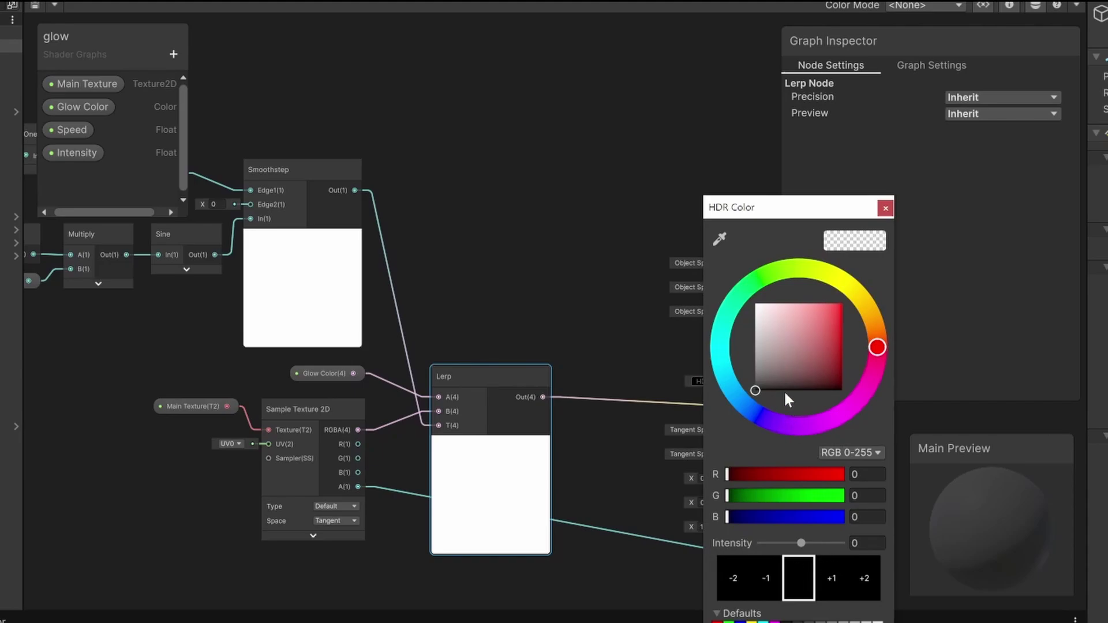
pyautogui.moveTo(754, 391); pyautogui.dragTo(754, 282)
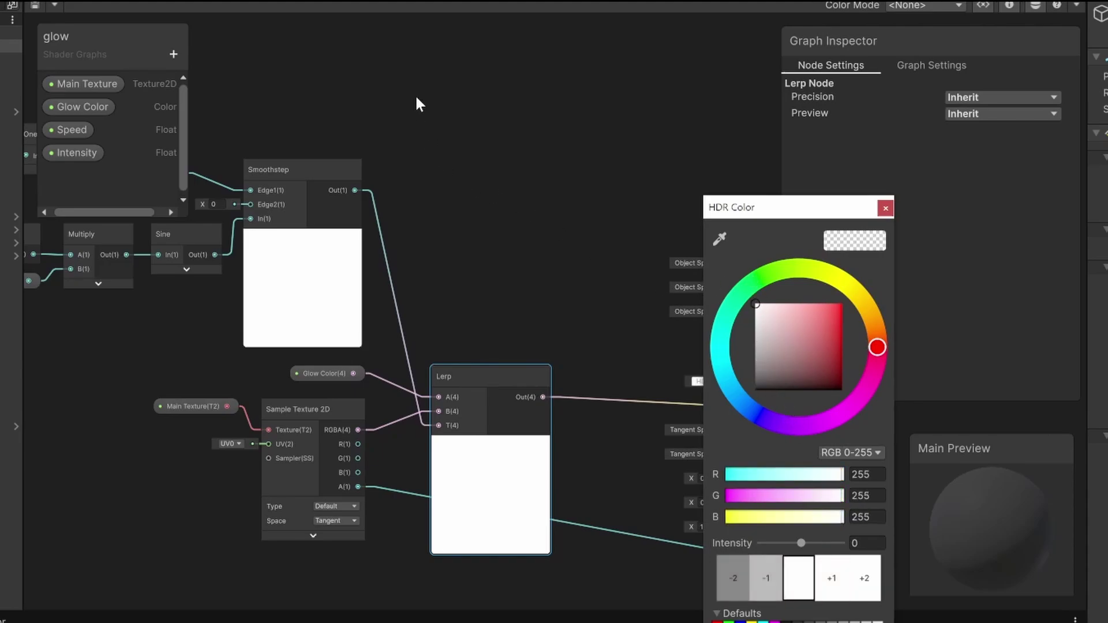
pyautogui.click(383, 95)
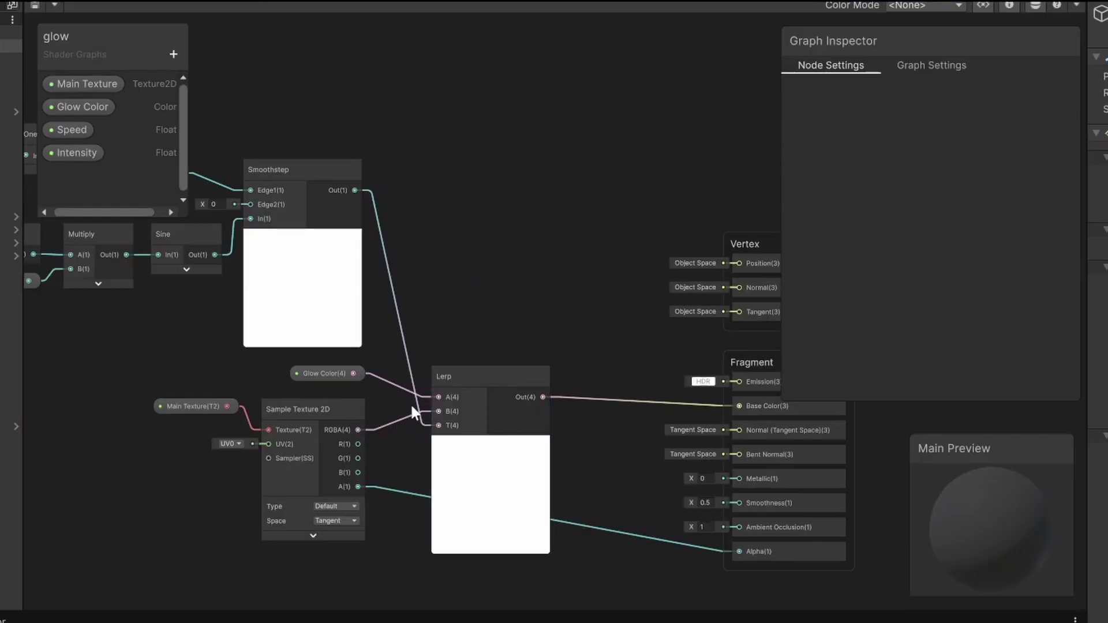
# Reset the Fragment block's Emission color to black.
pyautogui.click(705, 381)
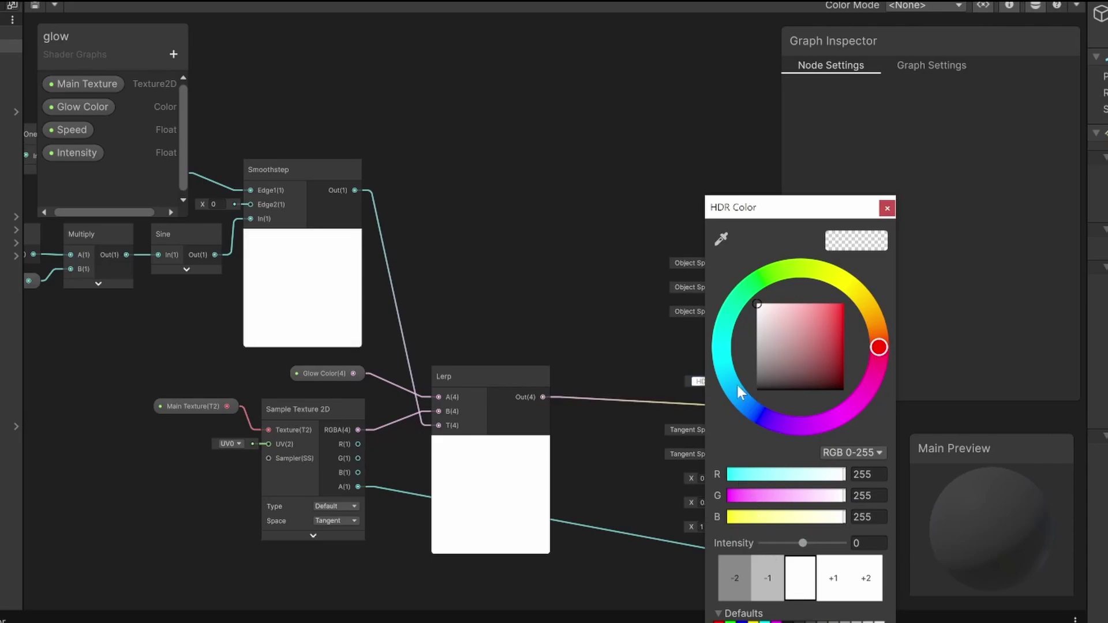
pyautogui.click(606, 362)
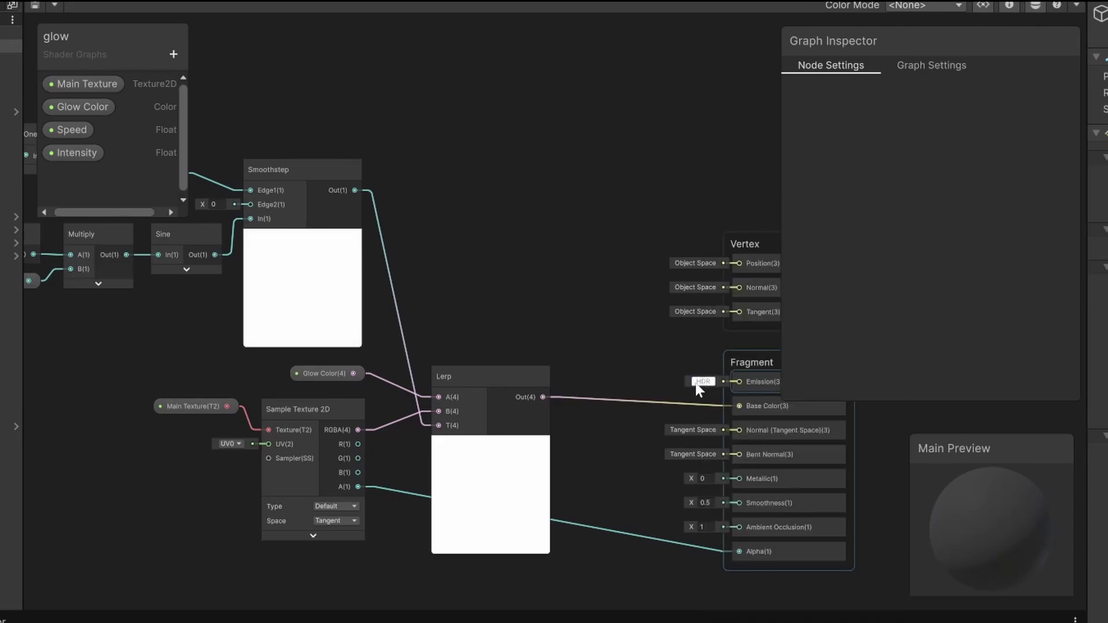
pyautogui.click(698, 381)
pyautogui.click(773, 379)
pyautogui.click(656, 368)
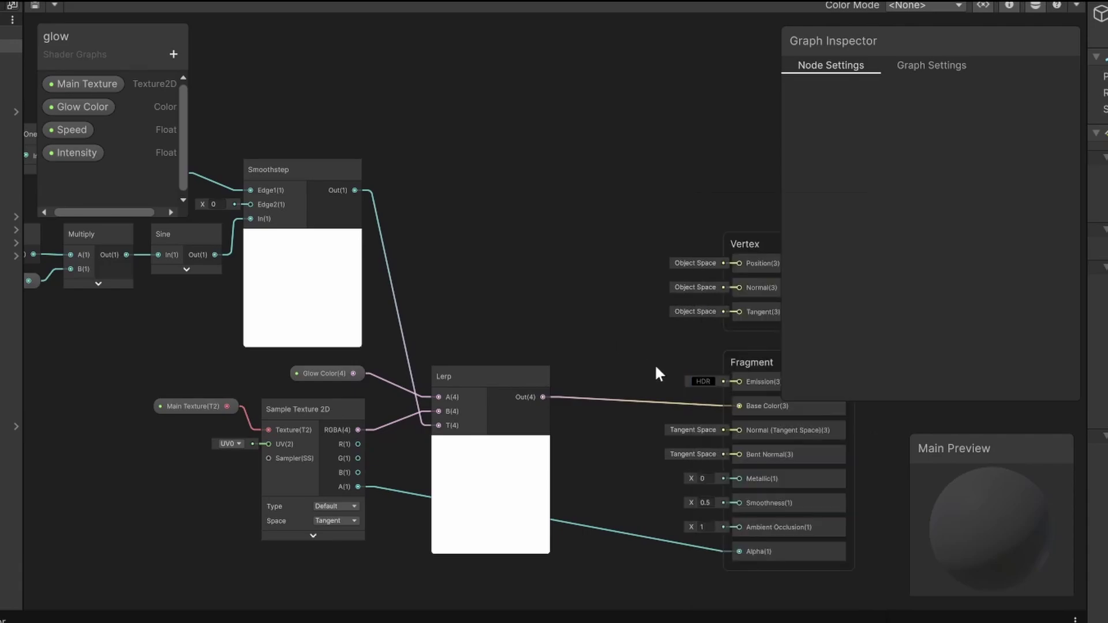
# Add a Color property named HDR Intensity to the glow graph.
pyautogui.click(179, 53)
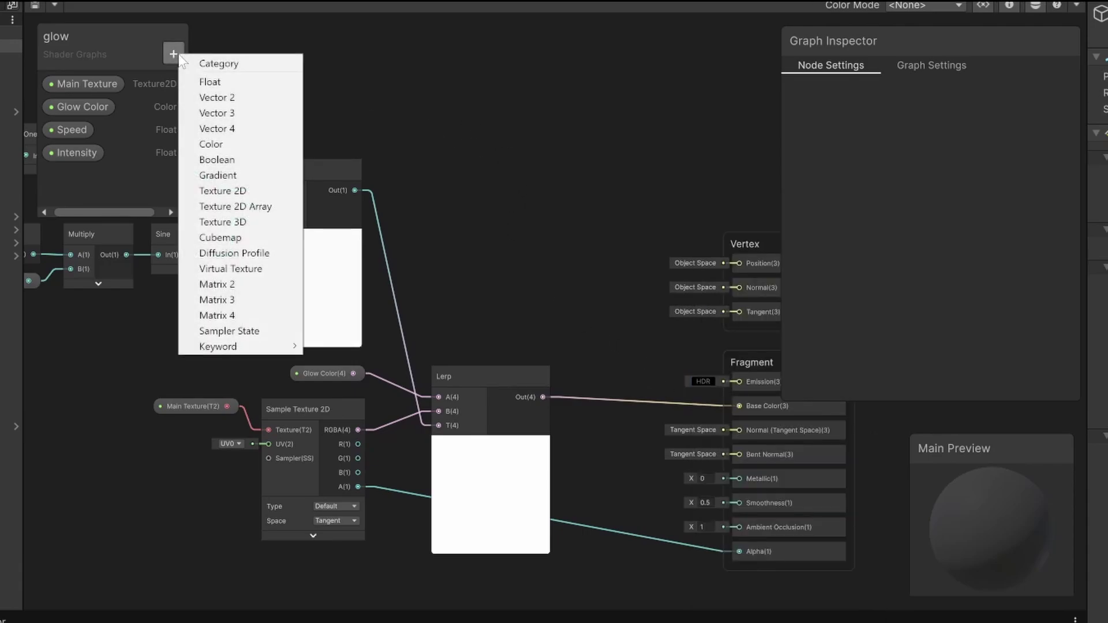
pyautogui.click(256, 144)
pyautogui.write('H')
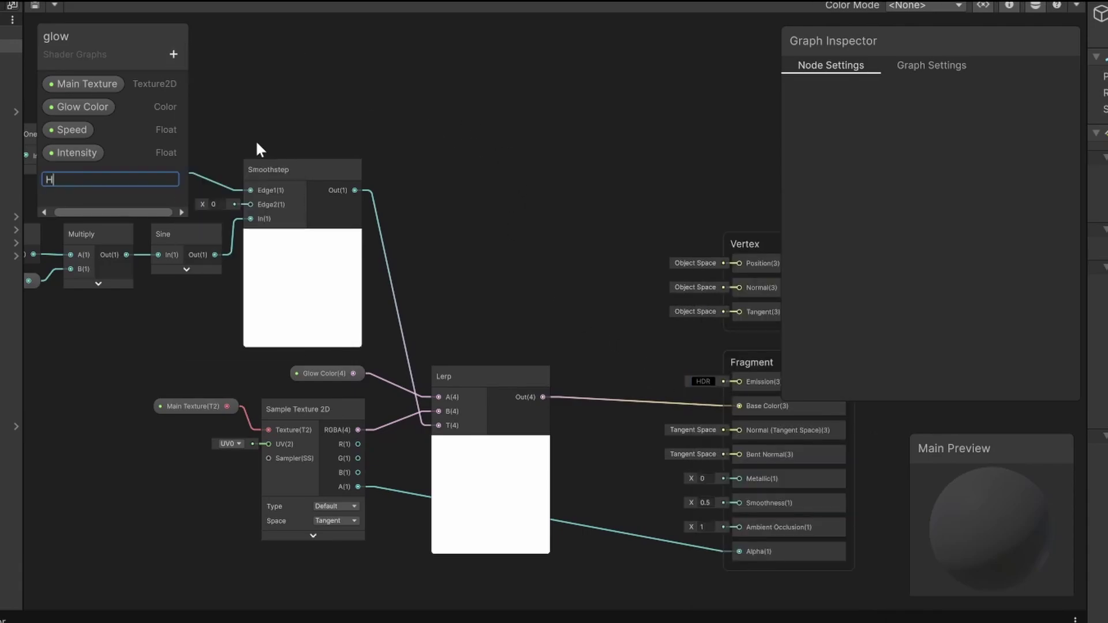
pyautogui.write('DR IN')
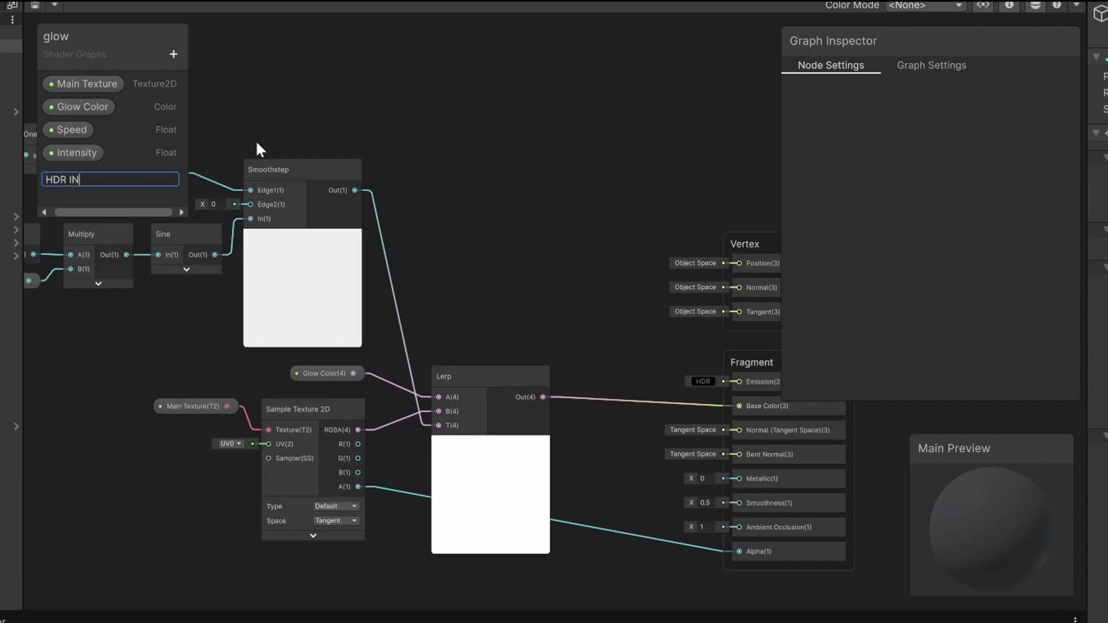
pyautogui.write('tensity')
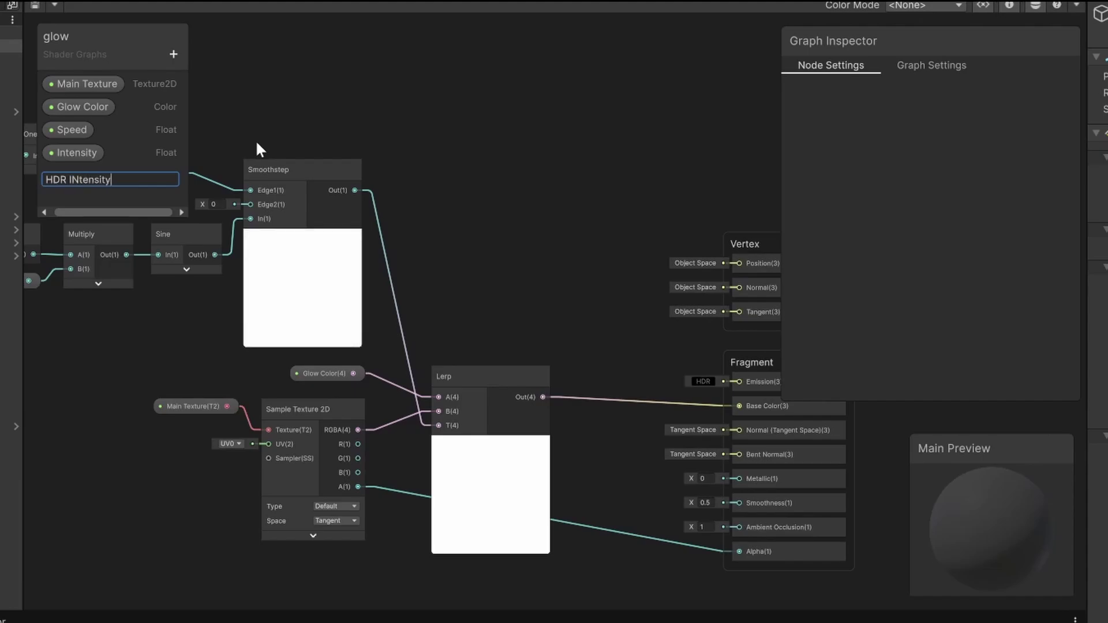
pyautogui.press('Left')
pyautogui.press('BackSpace')
pyautogui.write('n')
pyautogui.press('Return')
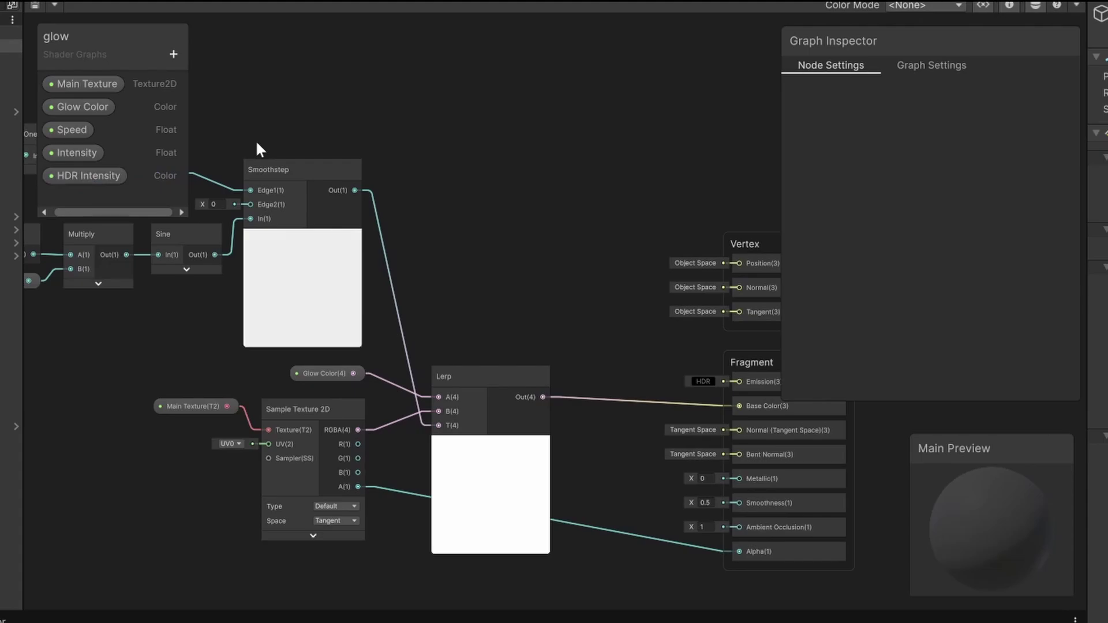
# Set the HDR Intensity property's mode to HDR and its default color to a pale yellowish beige.
pyautogui.click(109, 179)
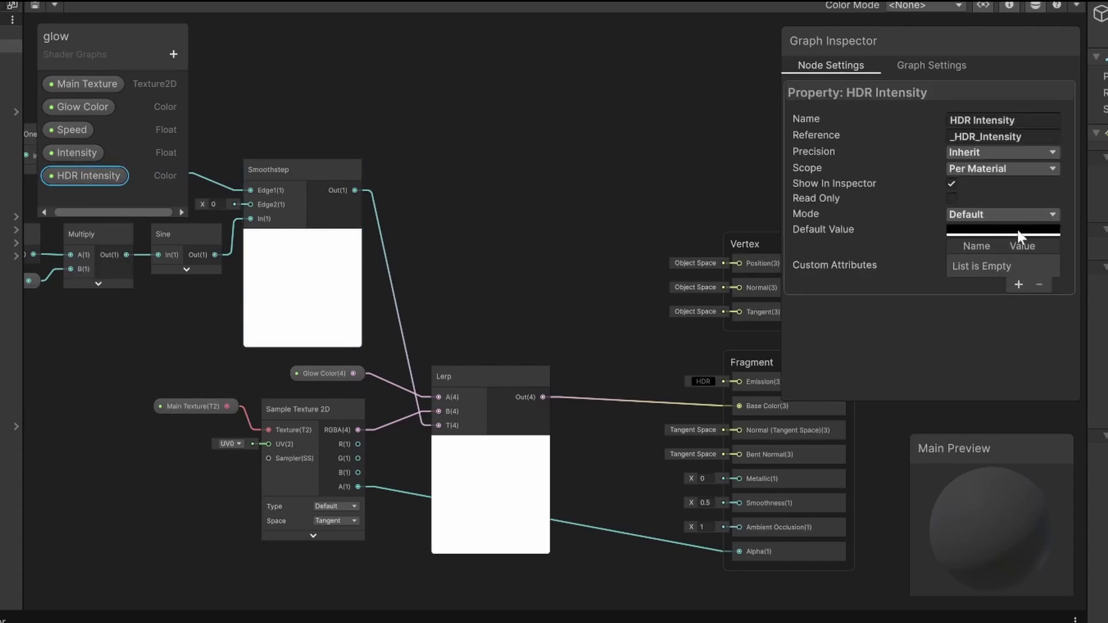
pyautogui.click(1033, 214)
pyautogui.click(988, 252)
pyautogui.click(1004, 231)
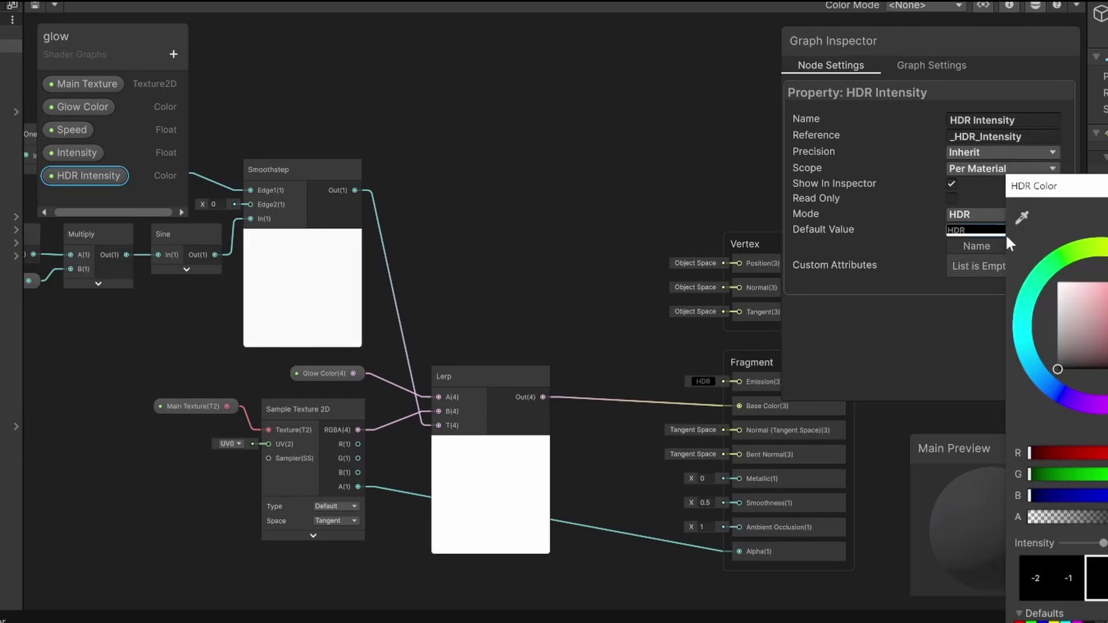
pyautogui.click(1074, 334)
pyautogui.moveTo(1074, 334); pyautogui.dragTo(1081, 295)
pyautogui.moveTo(1074, 301); pyautogui.dragTo(1082, 319)
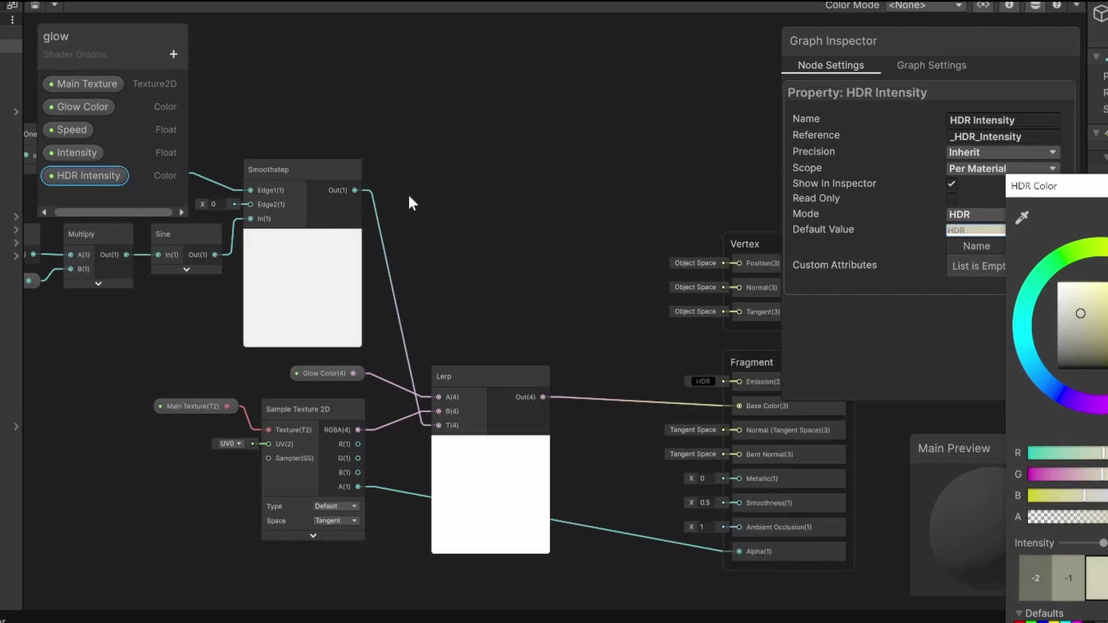
pyautogui.click(920, 374)
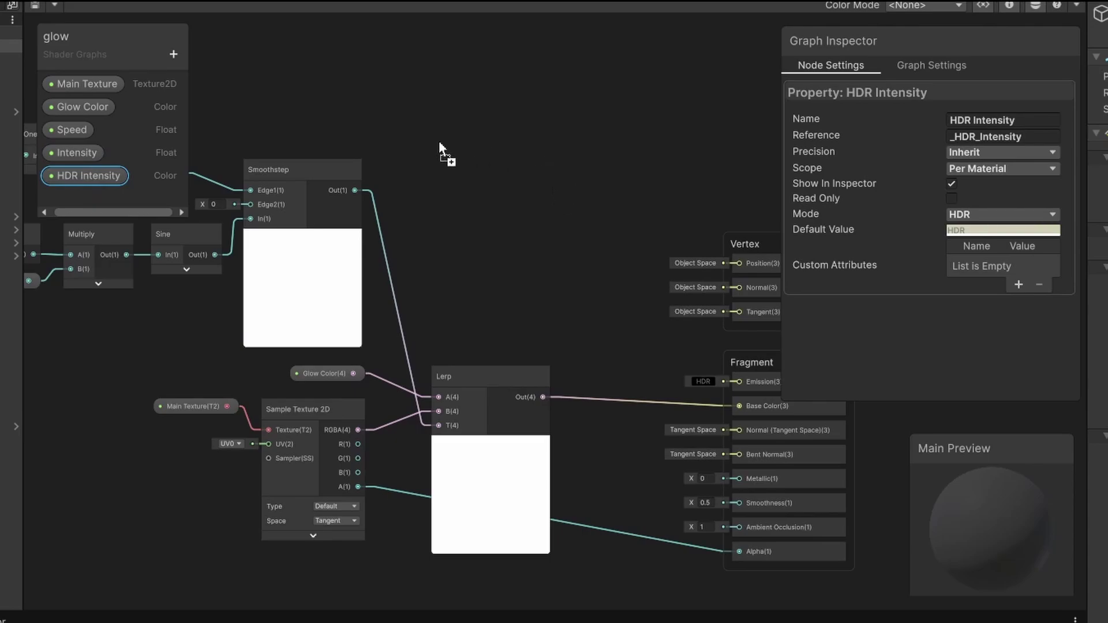
# Place the HDR Intensity property in the graph and create a Color node below it in HDR mode.
pyautogui.moveTo(440, 143); pyautogui.dragTo(442, 146)
pyautogui.click(482, 227)
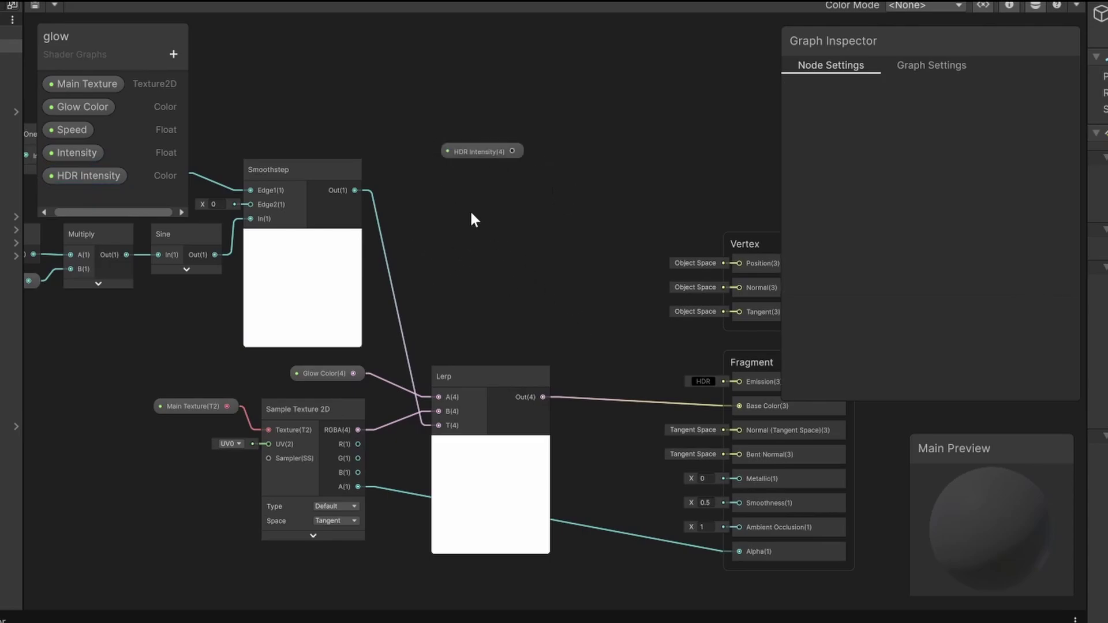
pyautogui.rightClick(470, 211)
pyautogui.click(615, 145)
pyautogui.rightClick(443, 184)
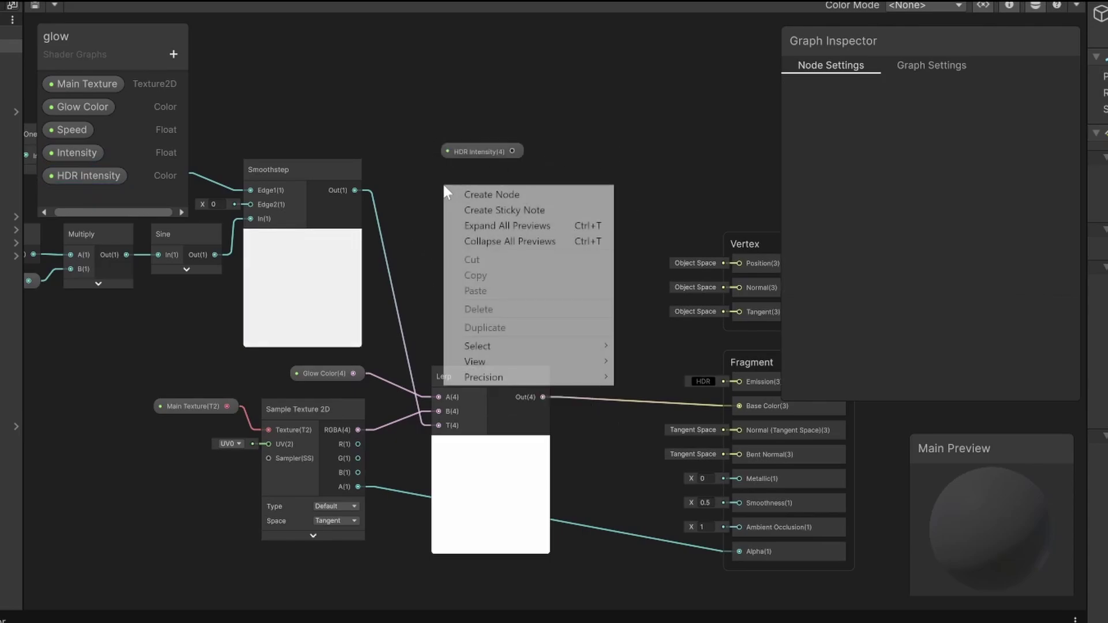
pyautogui.click(482, 196)
pyautogui.write('color')
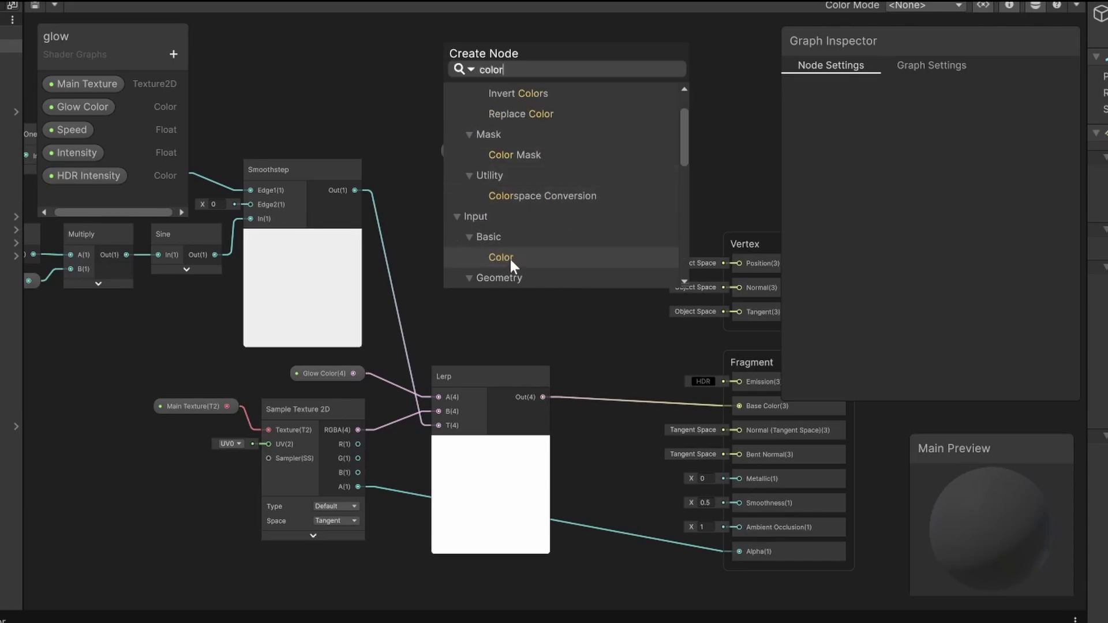
pyautogui.doubleClick(512, 259)
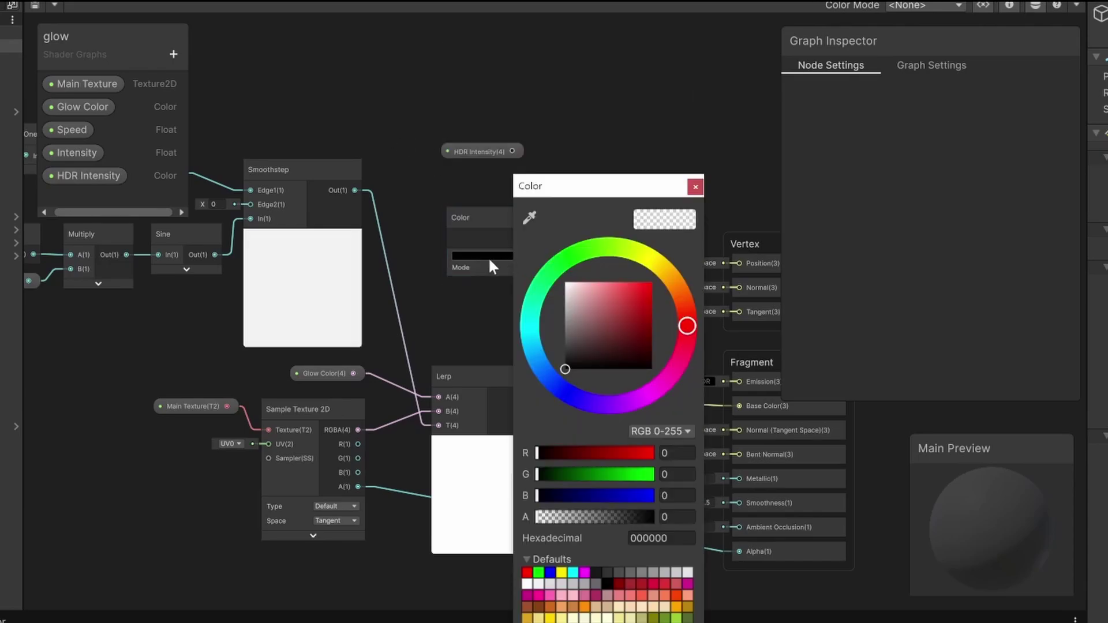
pyautogui.click(695, 187)
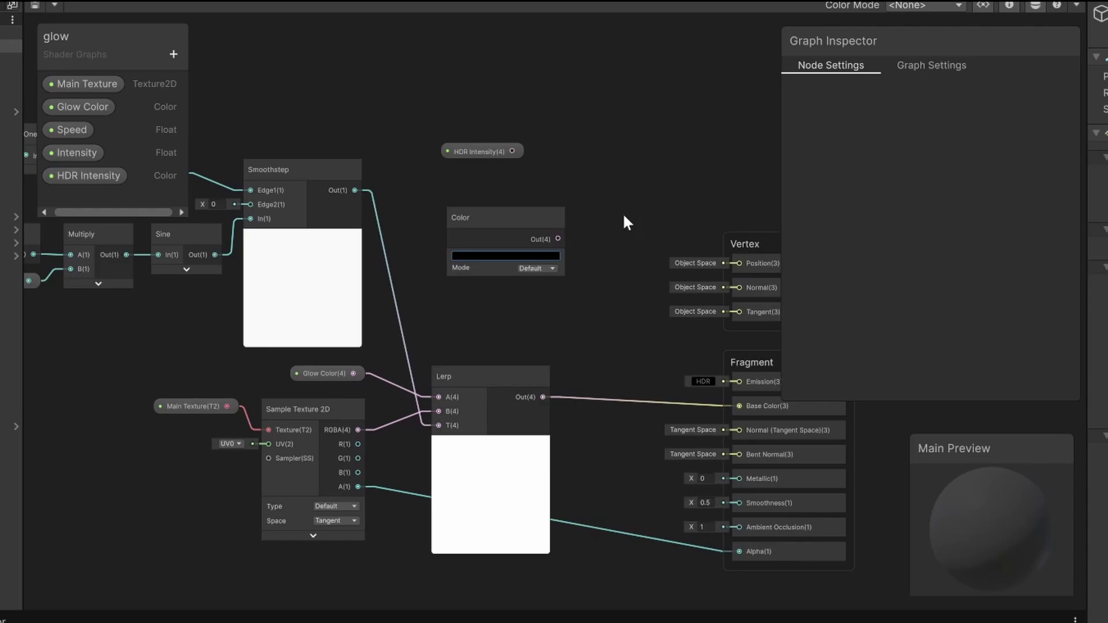
pyautogui.click(553, 272)
pyautogui.click(552, 296)
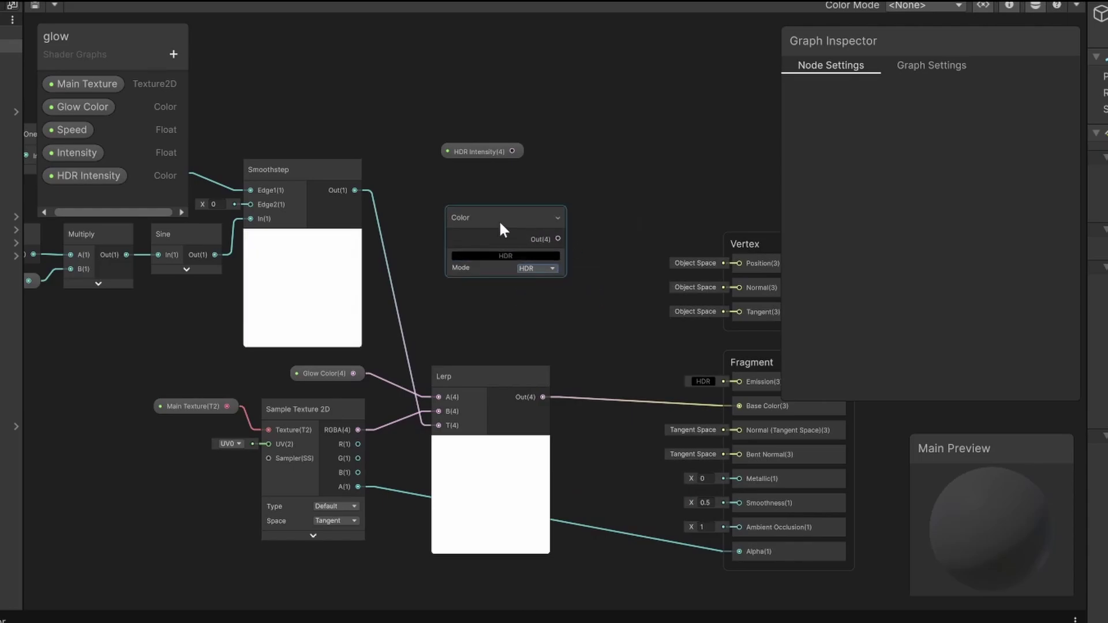
# Move the HDR Intensity and Color nodes higher in the graph, with HDR Intensity just above Color.
pyautogui.moveTo(499, 224); pyautogui.dragTo(480, 246)
pyautogui.moveTo(479, 146); pyautogui.dragTo(472, 106)
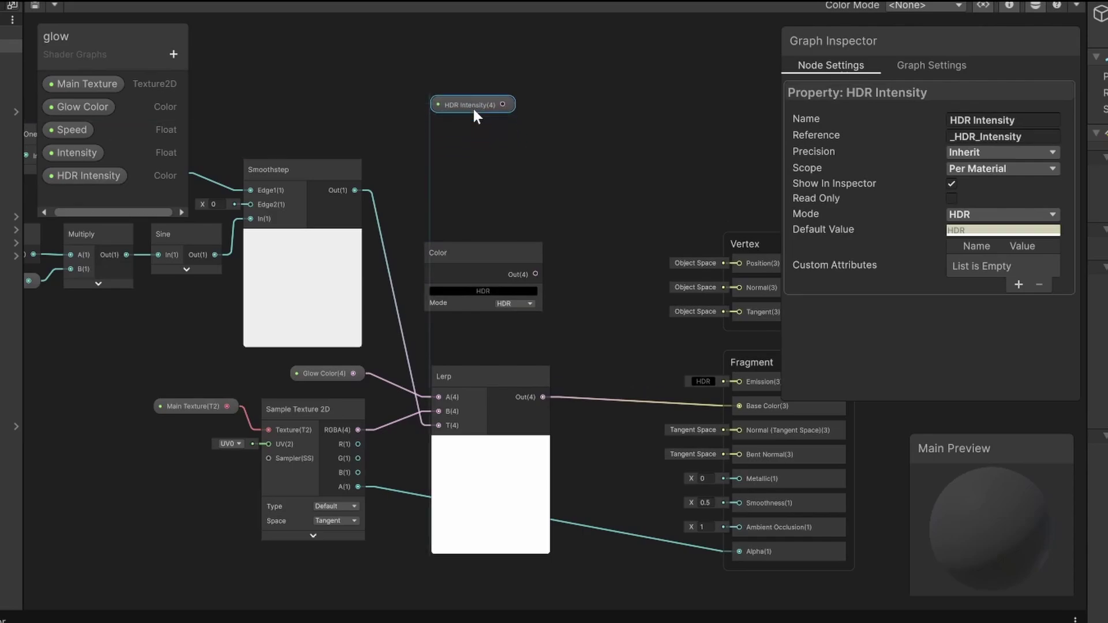
pyautogui.moveTo(473, 252); pyautogui.dragTo(438, 122)
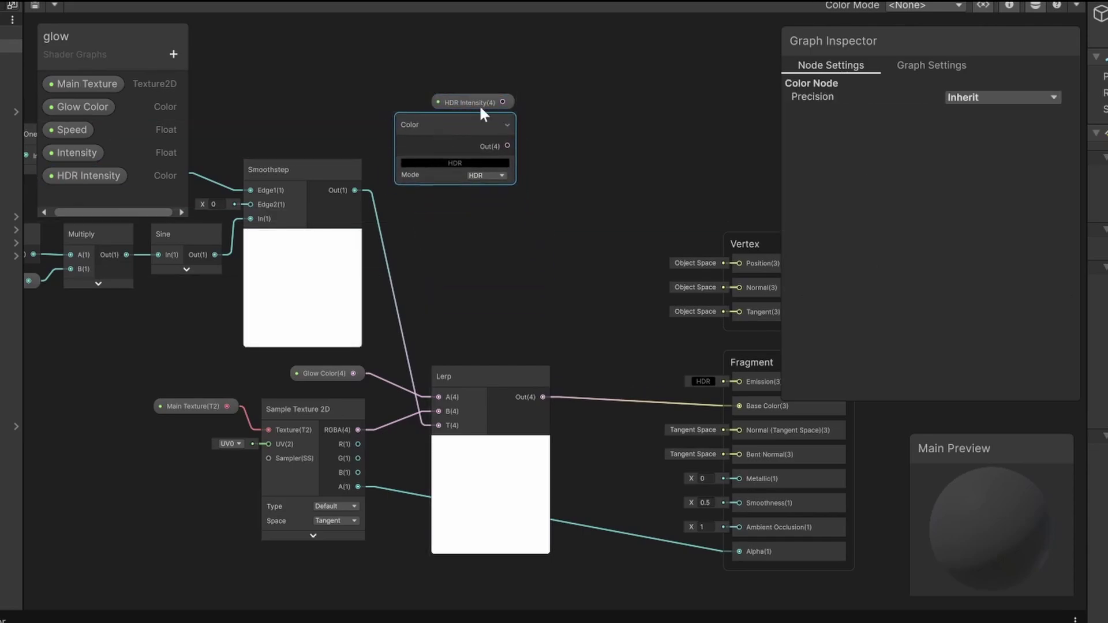
# Create a second Lerp node fed by HDR Intensity into A, the Color node into B and Smoothstep's output into T.
pyautogui.press('space')
pyautogui.write('Lerp')
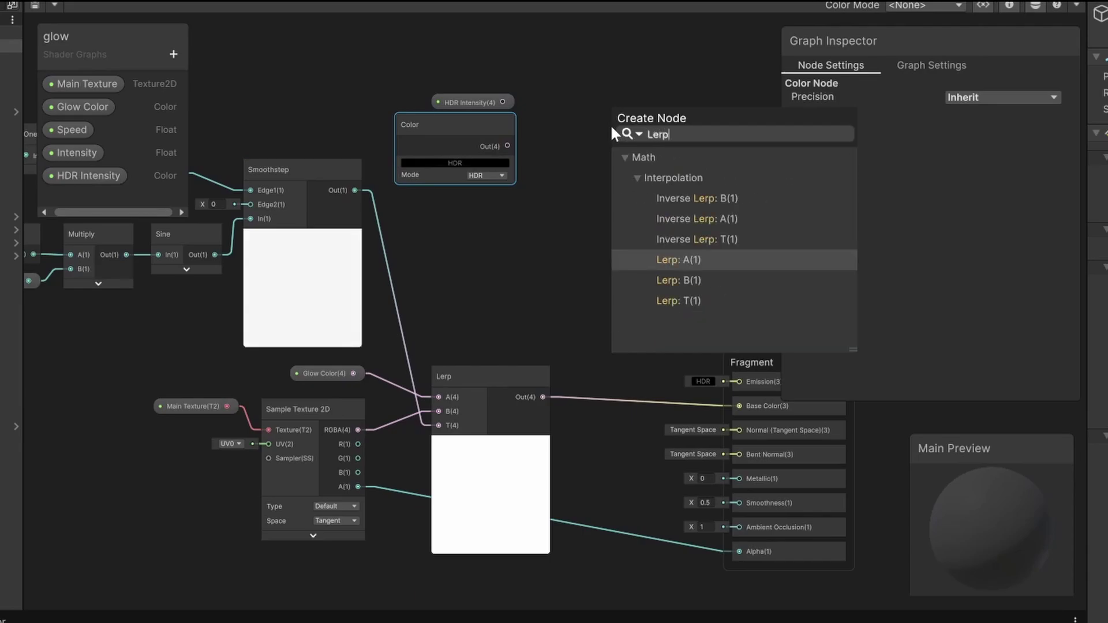
pyautogui.press('Return')
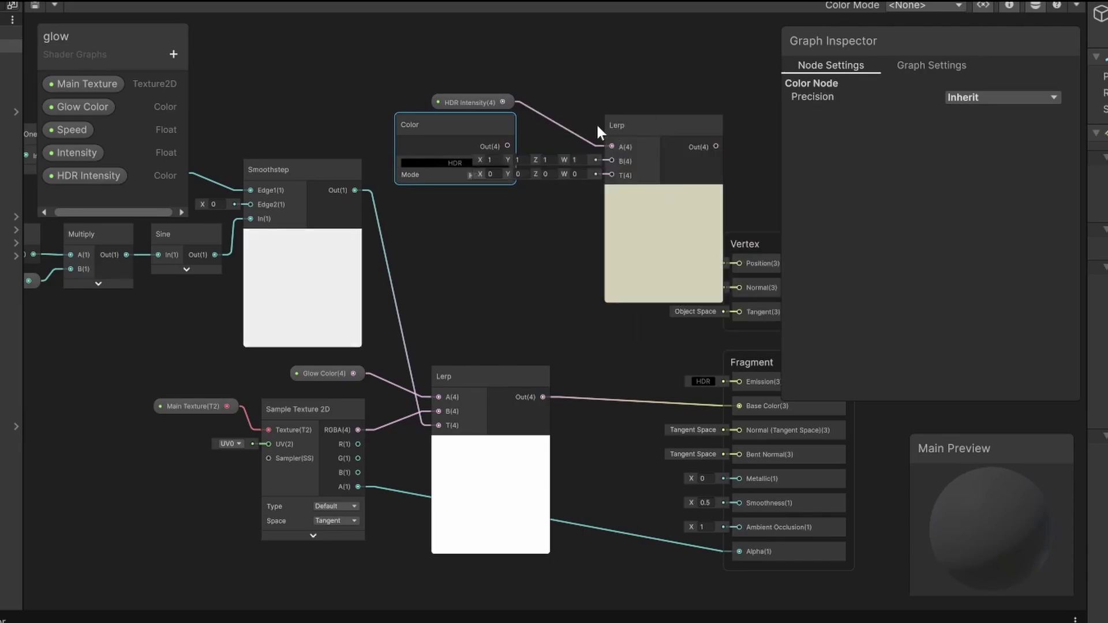
pyautogui.moveTo(606, 155); pyautogui.dragTo(607, 160)
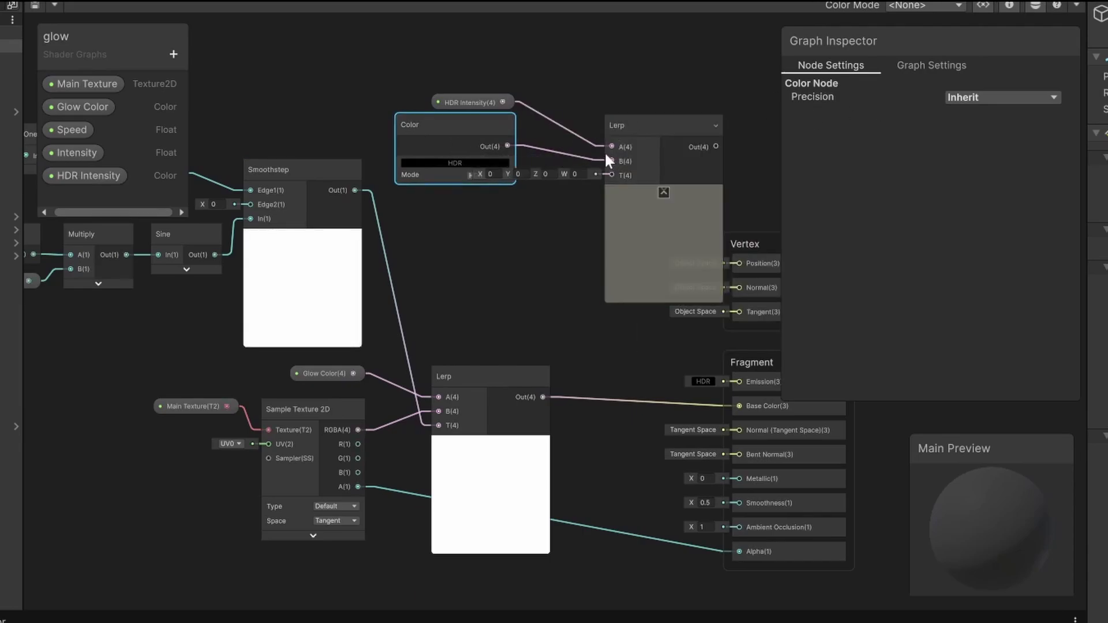
pyautogui.moveTo(354, 191); pyautogui.dragTo(612, 175)
# Stack HDR Intensity and Color above the Smoothstep node and move the new Lerp node close beside them.
pyautogui.moveTo(457, 95); pyautogui.dragTo(354, 87)
pyautogui.moveTo(427, 226); pyautogui.dragTo(299, 188)
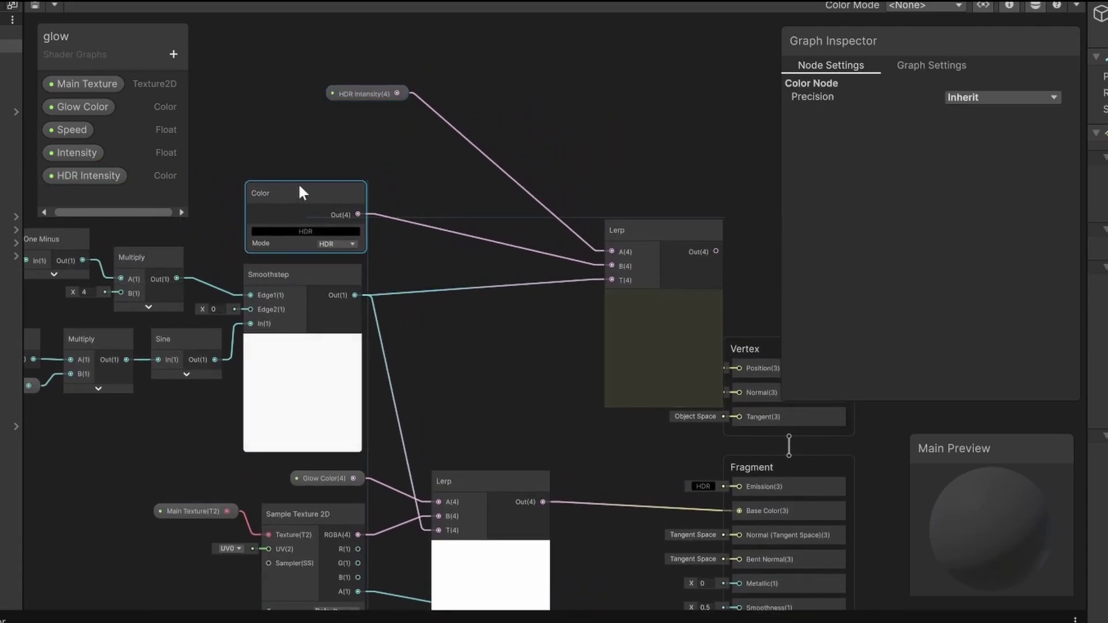
pyautogui.moveTo(356, 92); pyautogui.dragTo(313, 155)
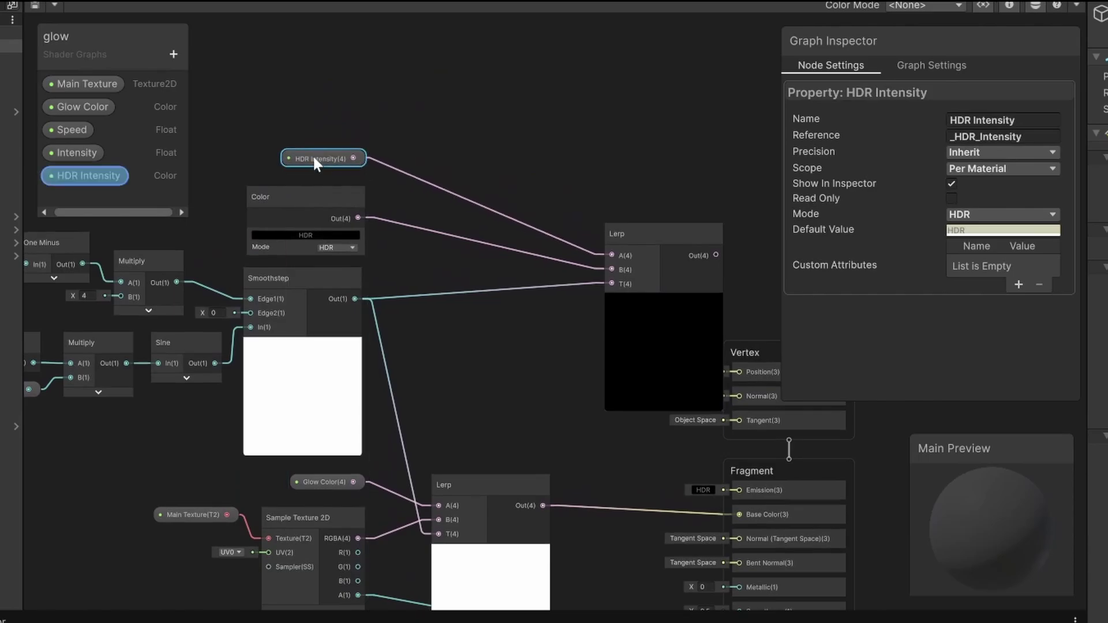
pyautogui.moveTo(661, 231); pyautogui.dragTo(473, 219)
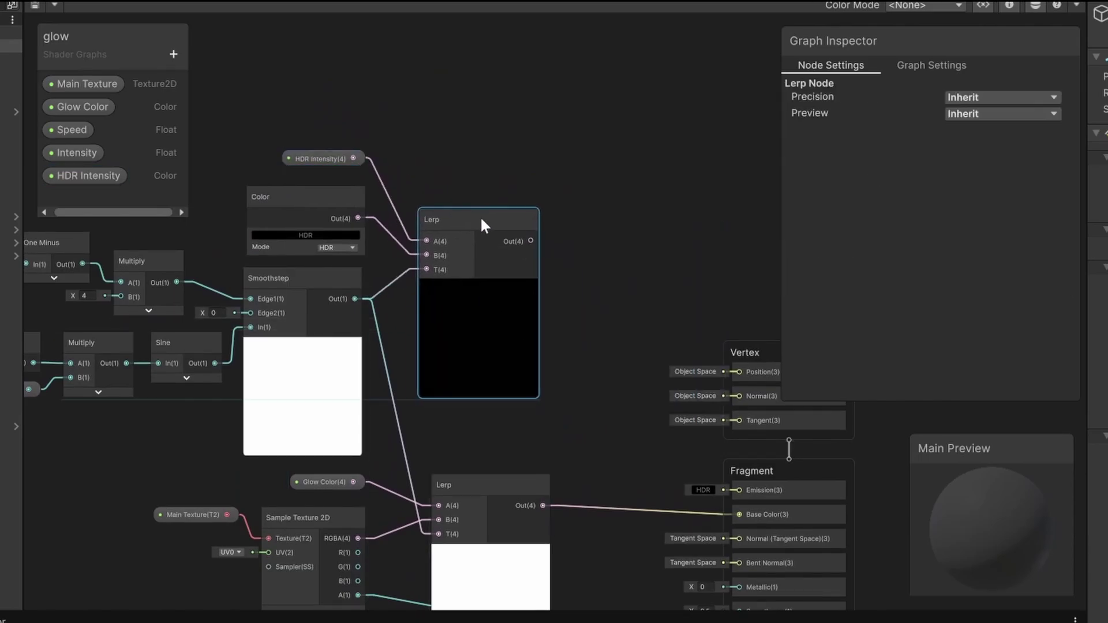
pyautogui.scroll(-3, 606, 341)
pyautogui.scroll(3, 577, 363)
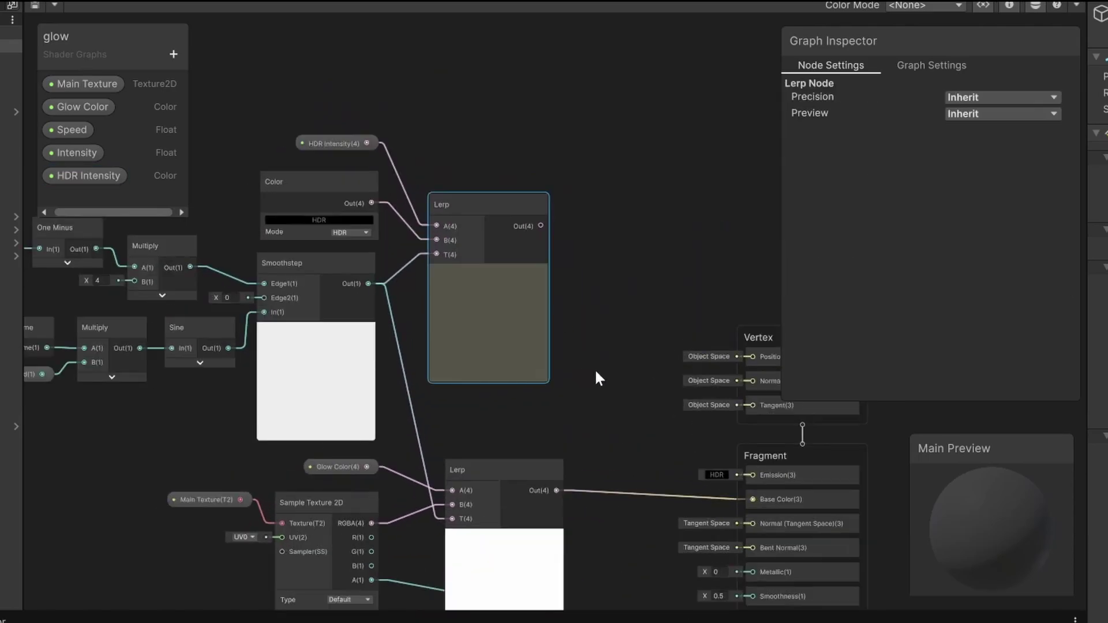
# Connect the new Lerp's output to the Fragment block's Emission input and save the shader graph.
pyautogui.moveTo(542, 226); pyautogui.dragTo(753, 475)
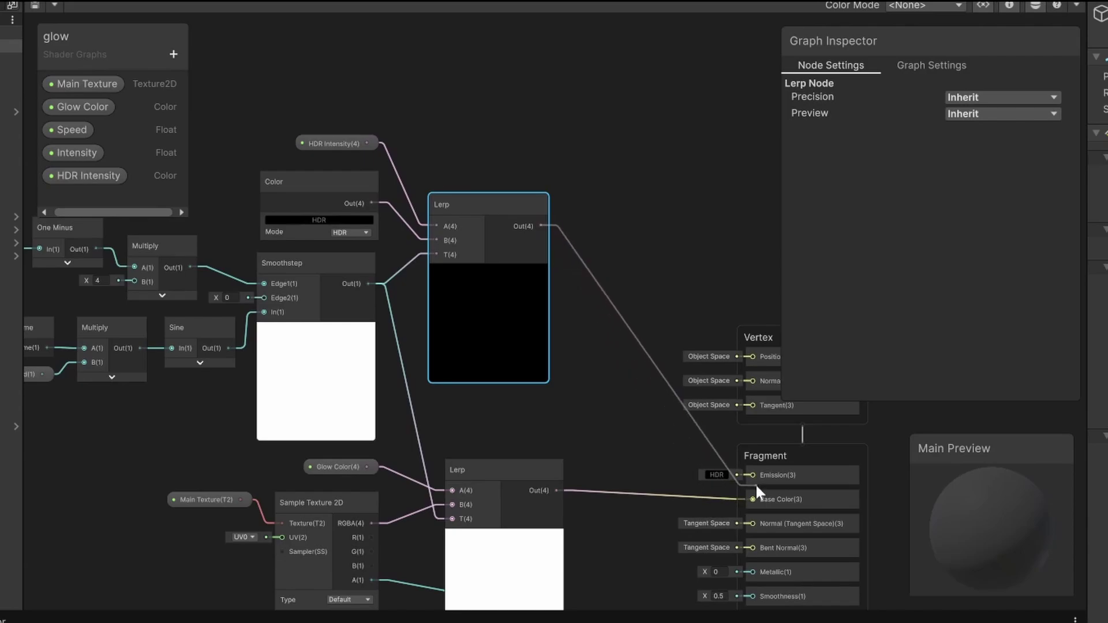
pyautogui.scroll(-2, 583, 430)
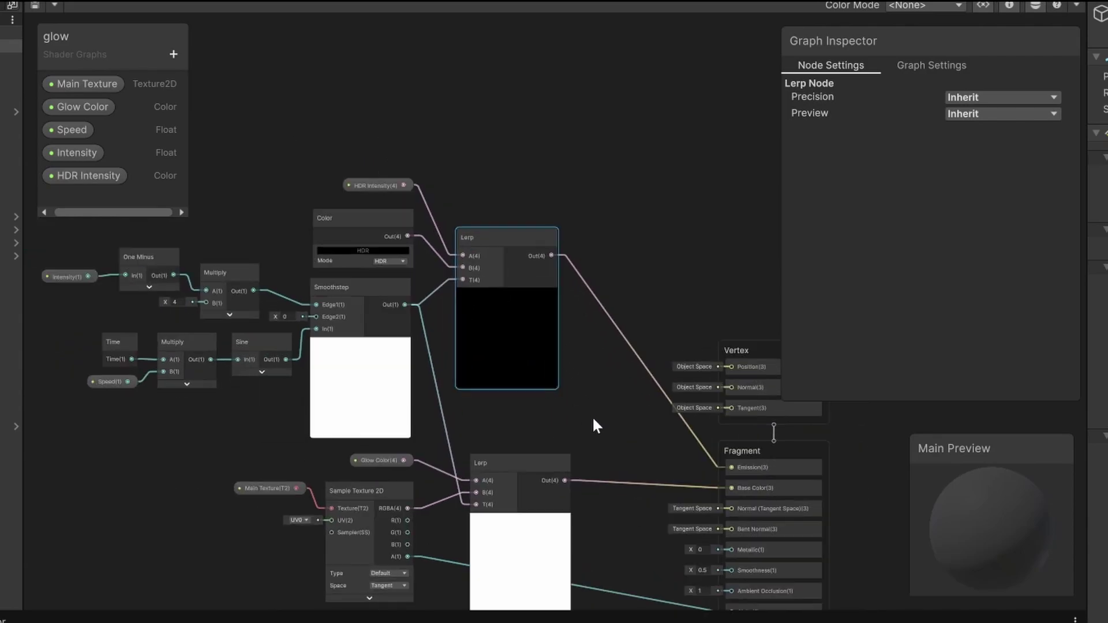
pyautogui.hotkey('ctrl', 's')
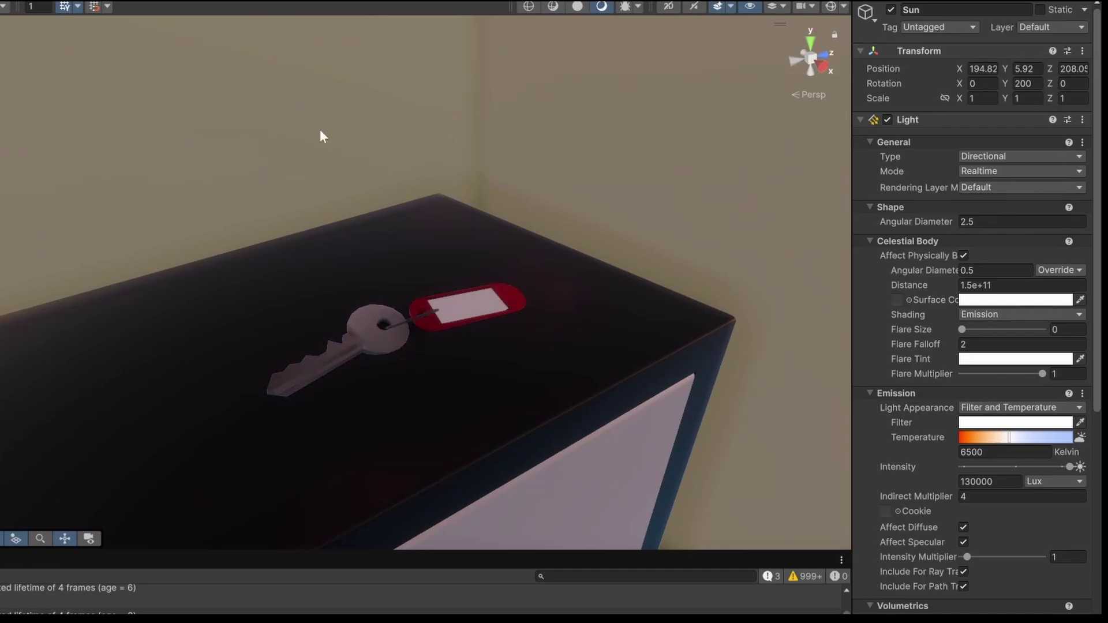
# Set the glow material's HDR Intensity color to RGB 71, 70, 57 with the Sun object temporarily disabled.
pyautogui.click(891, 9)
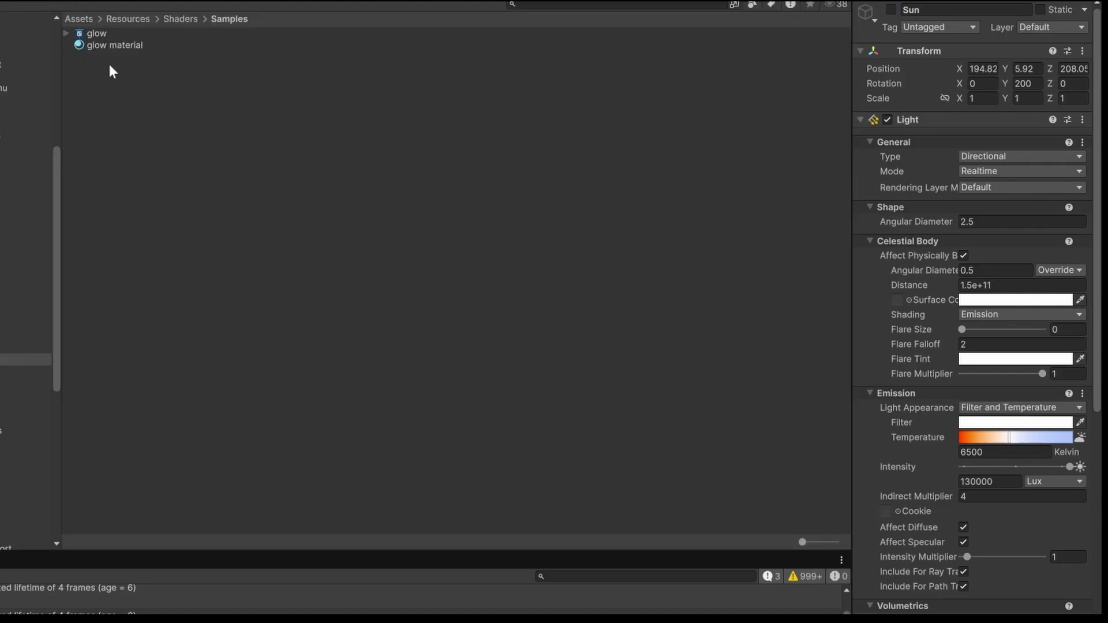
pyautogui.click(113, 46)
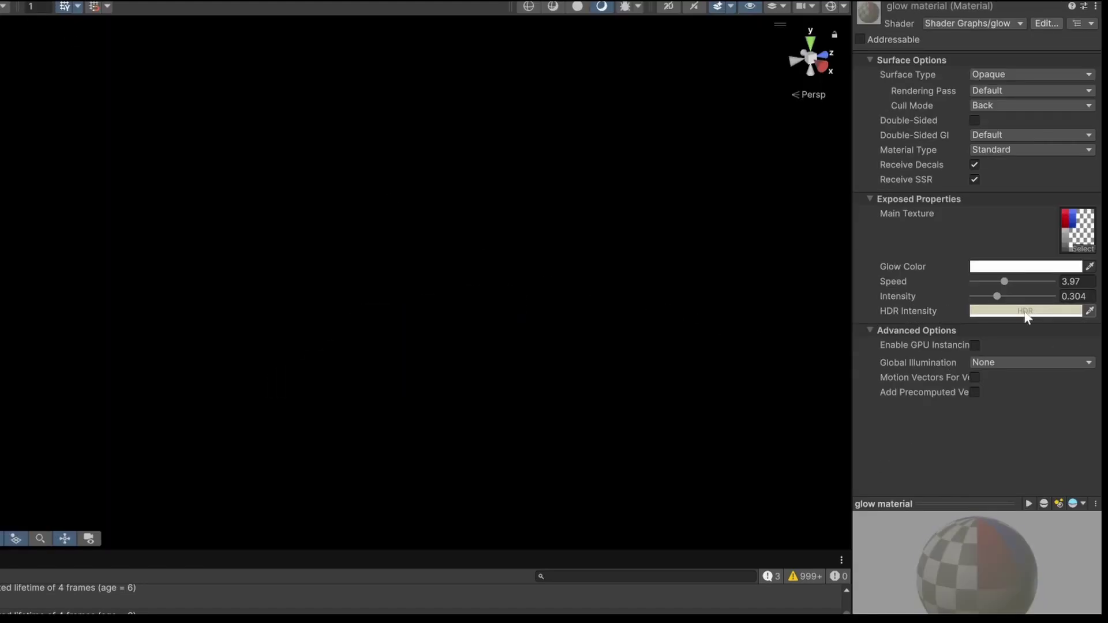
pyautogui.click(1026, 312)
pyautogui.click(987, 320)
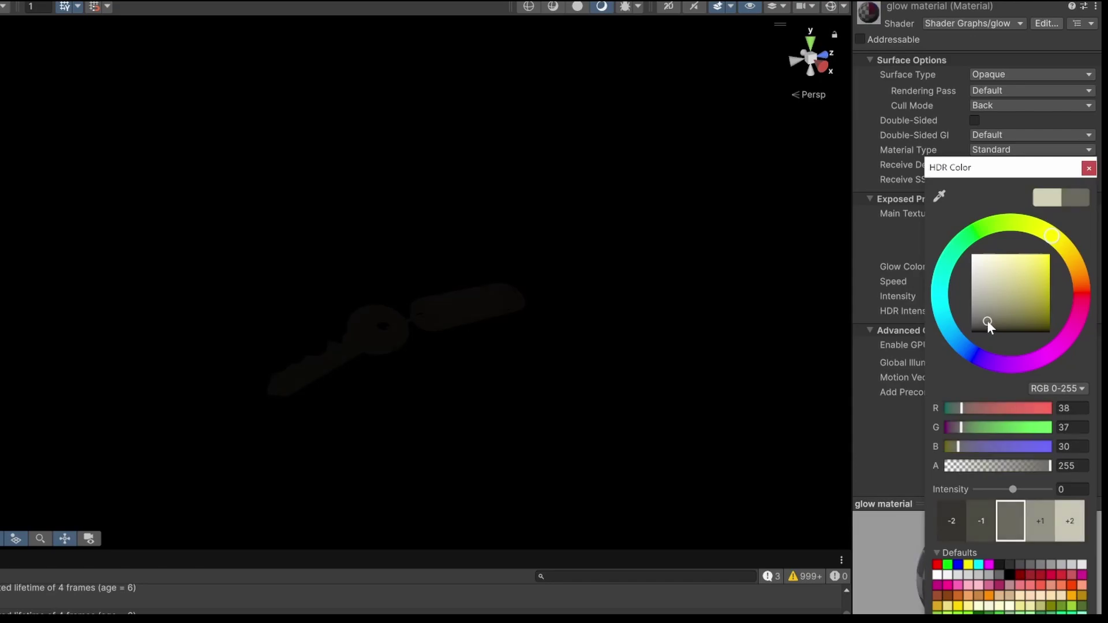
pyautogui.click(982, 305)
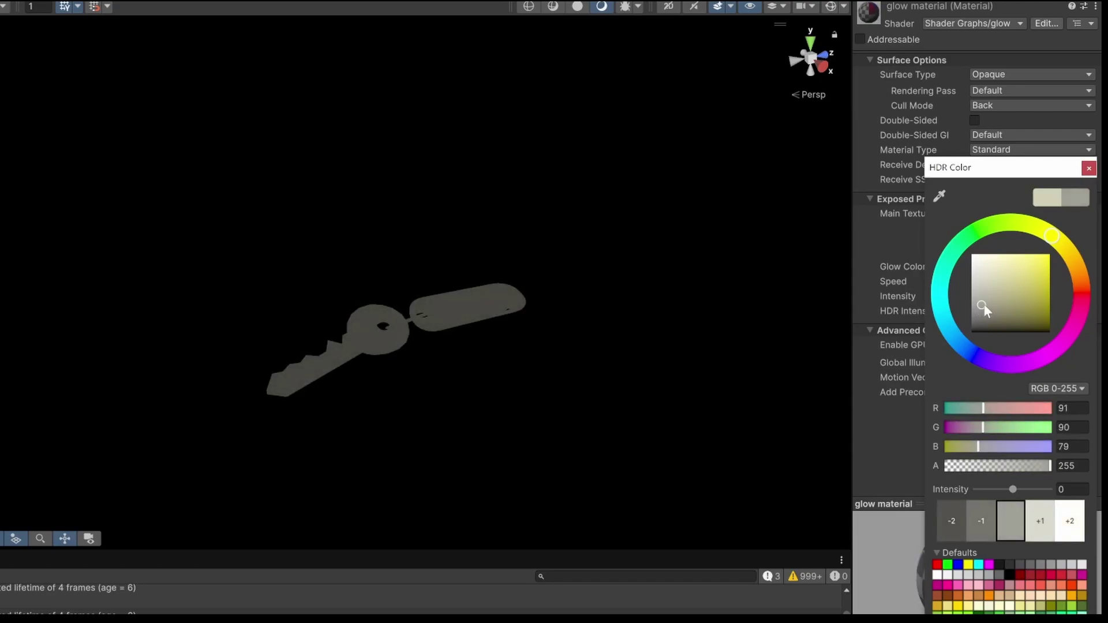
pyautogui.click(993, 311)
pyautogui.click(989, 310)
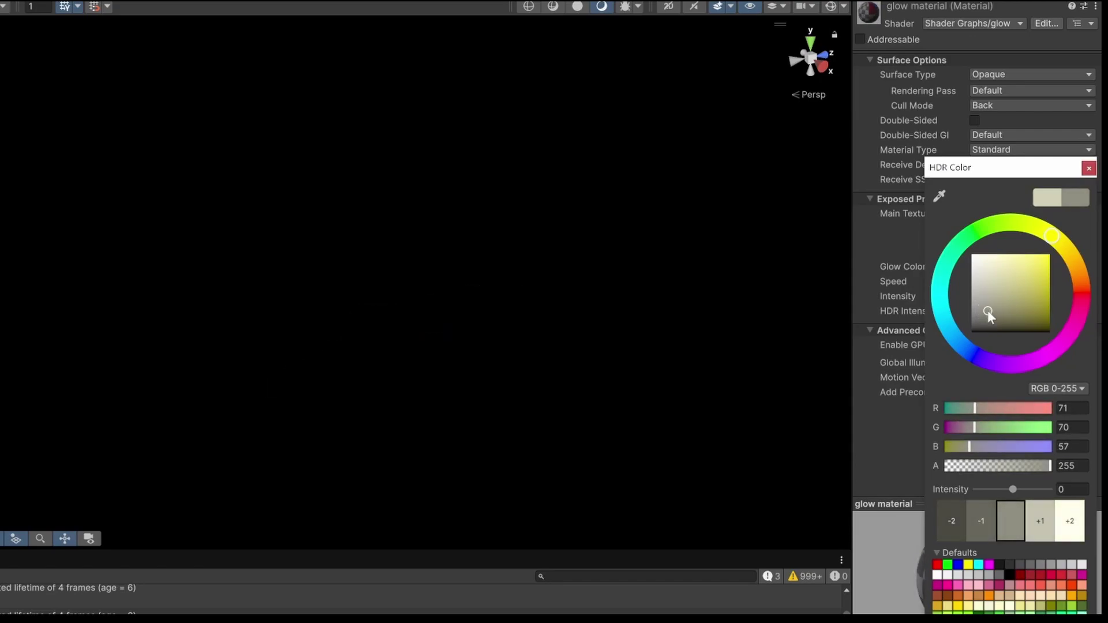
pyautogui.click(878, 431)
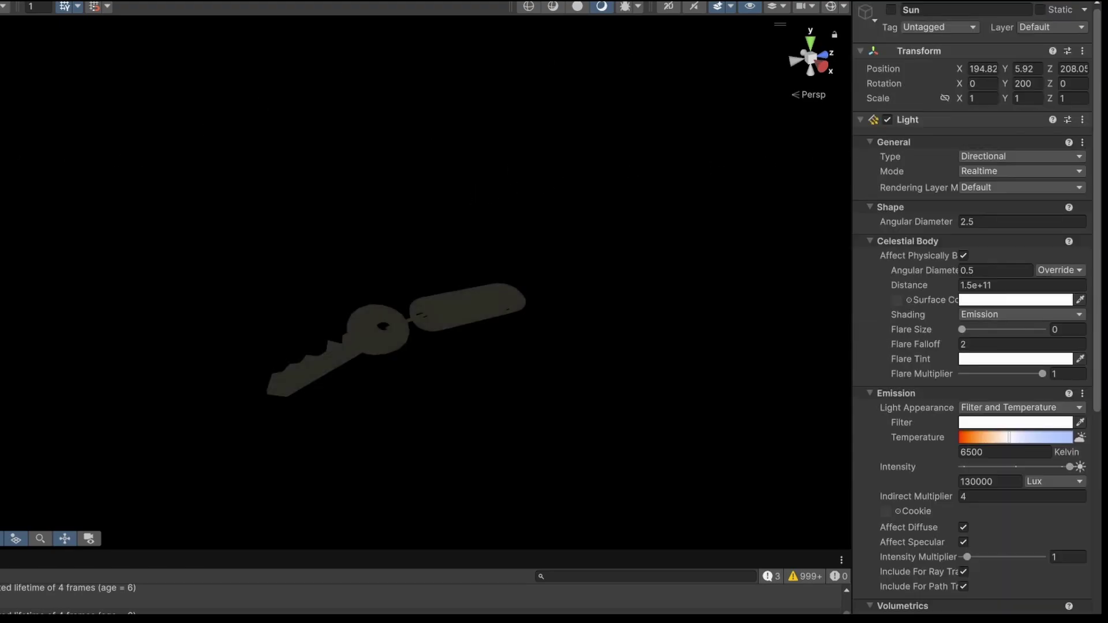
pyautogui.click(891, 10)
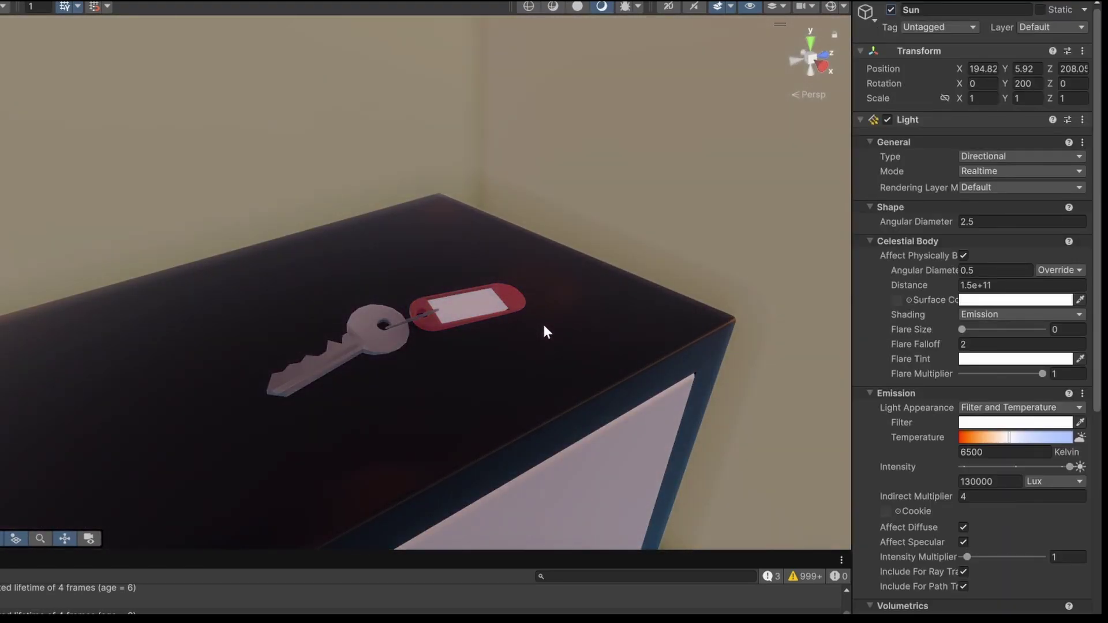